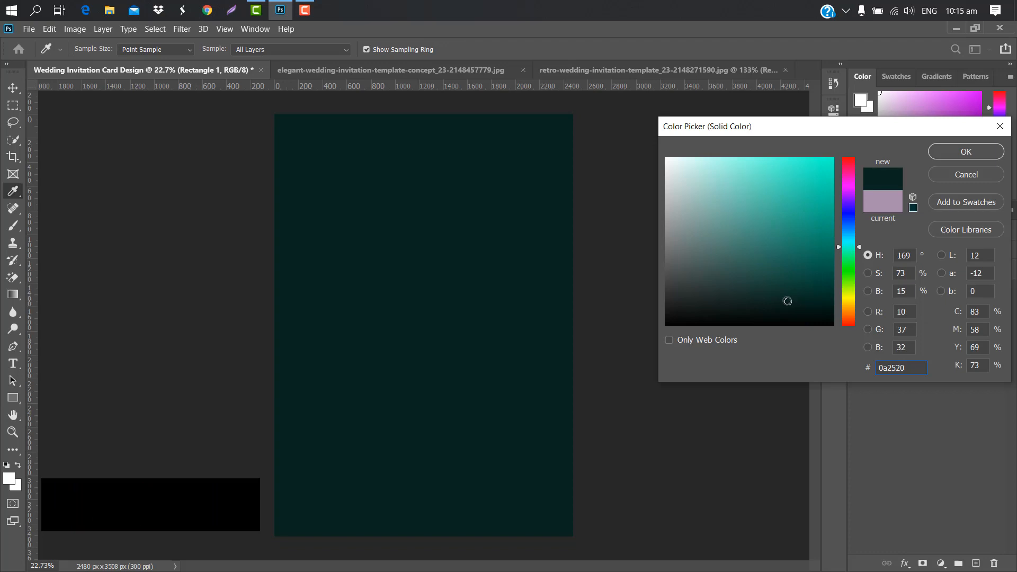
Step: Apply the fill colour 0a2520 to the page-sized rectangle
click(962, 154)
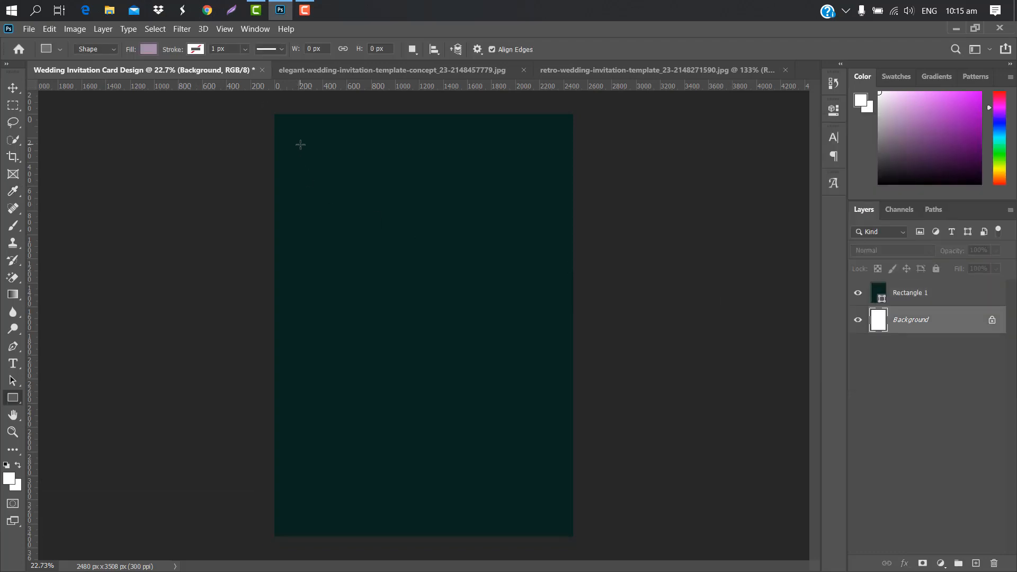
Step: Draw an inner rectangle about 2046 × 3001 px on top of the page-sized rectangle and fill it with 003732
drag(301, 144, 546, 506)
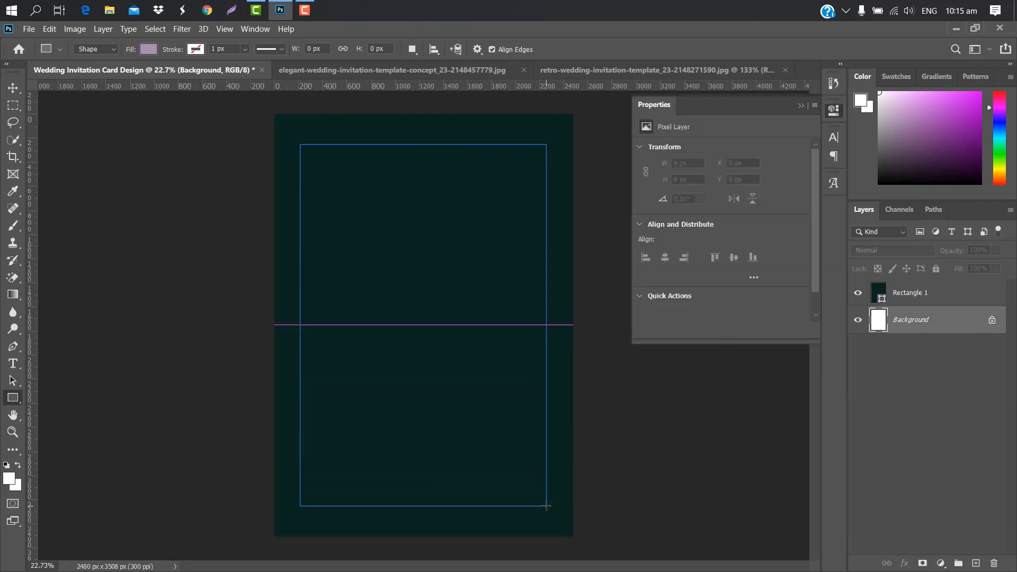
drag(947, 321, 938, 283)
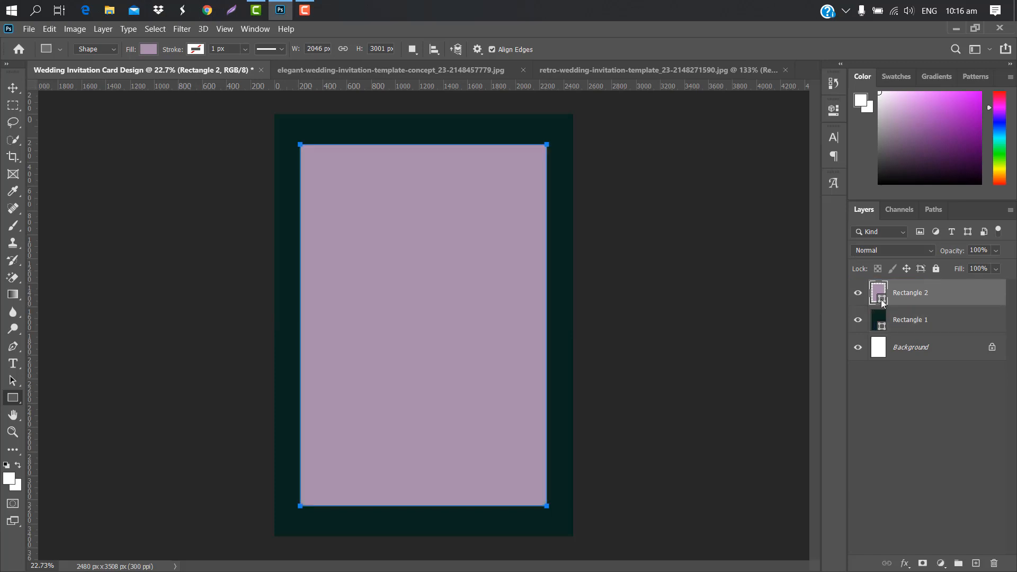
double_click(881, 301)
text(003732)
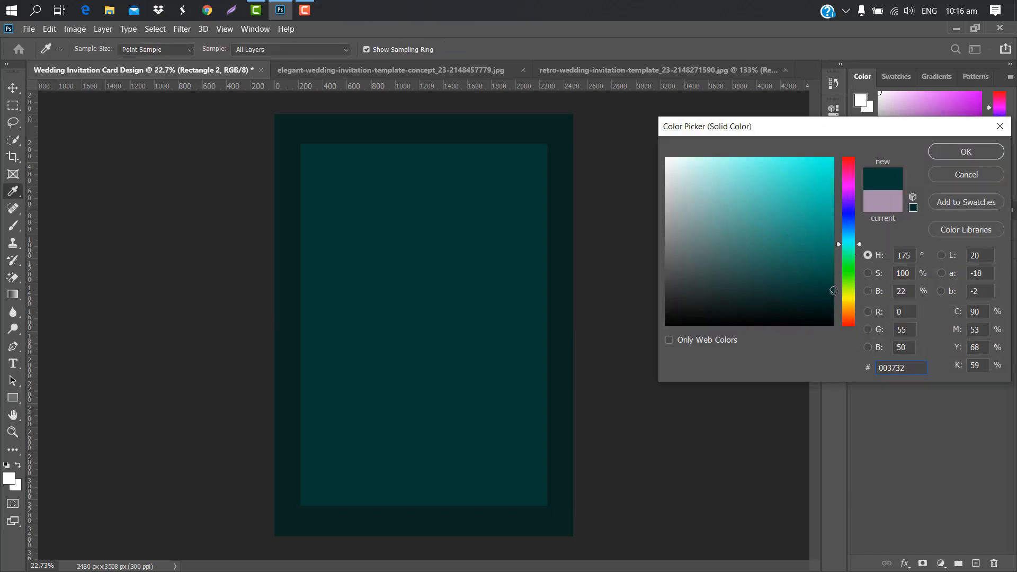
click(966, 152)
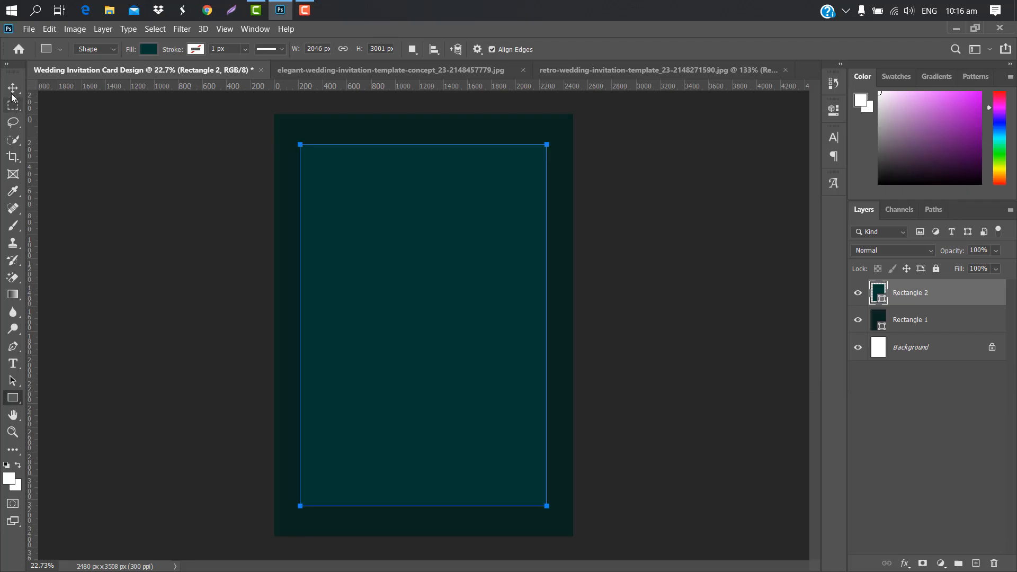
Step: Place a vertical guide at the page centre and draw a 1025 × 2539 px rounded rectangle from it, with right corners 25 px and left corners 0 px
drag(29, 336, 423, 341)
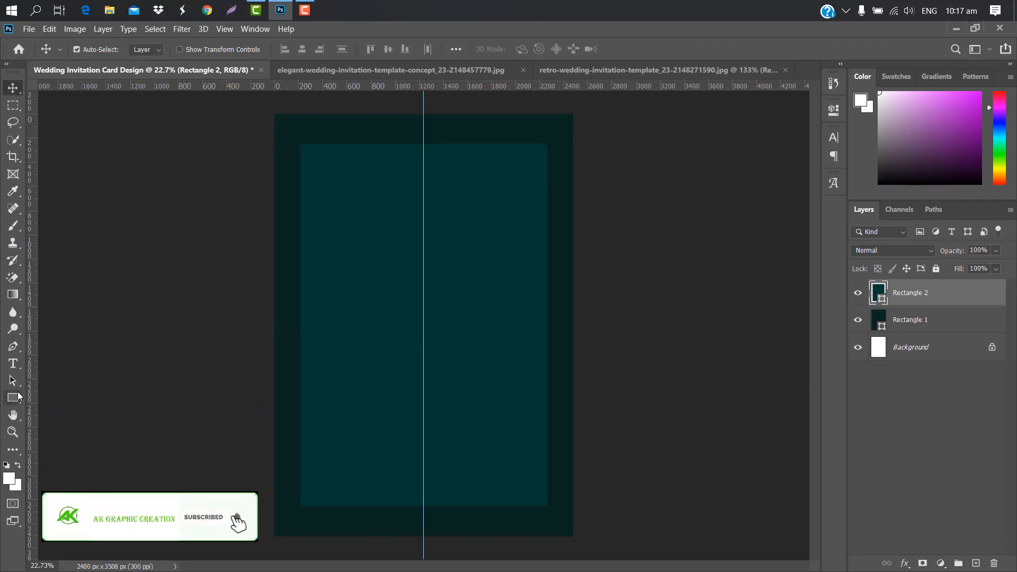
click(17, 397)
right_click(17, 397)
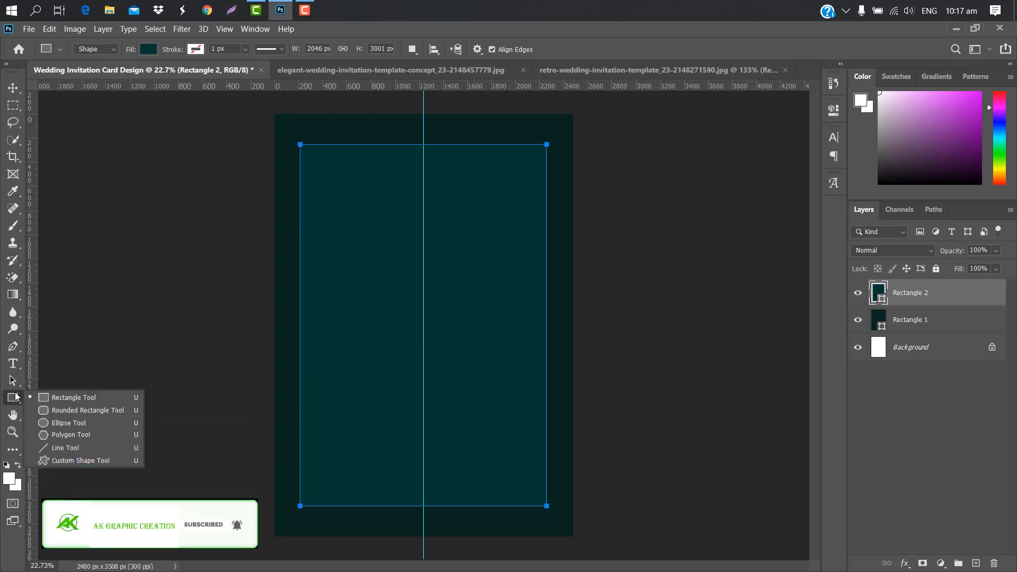
click(64, 410)
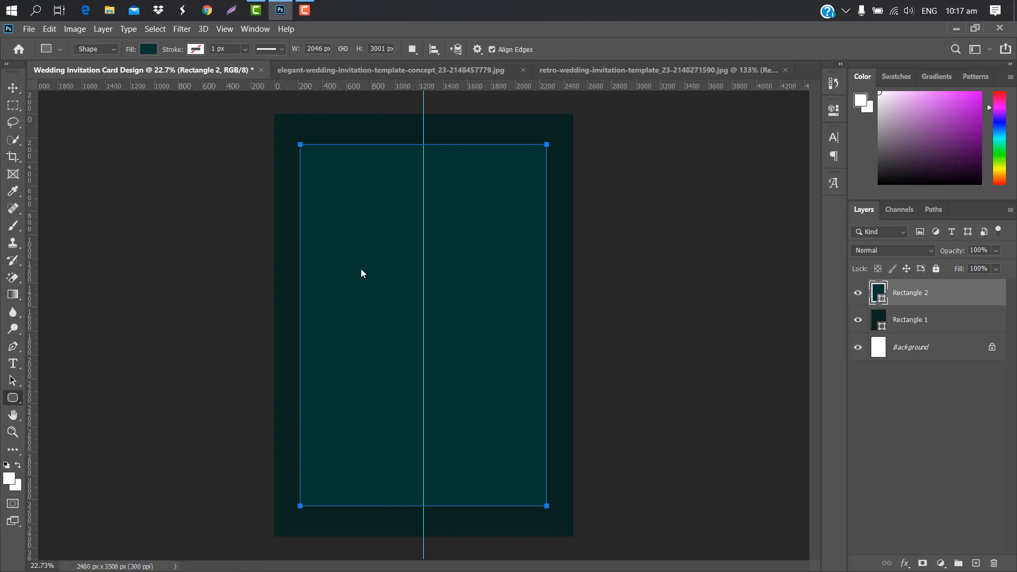
click(943, 348)
drag(475, 154, 546, 449)
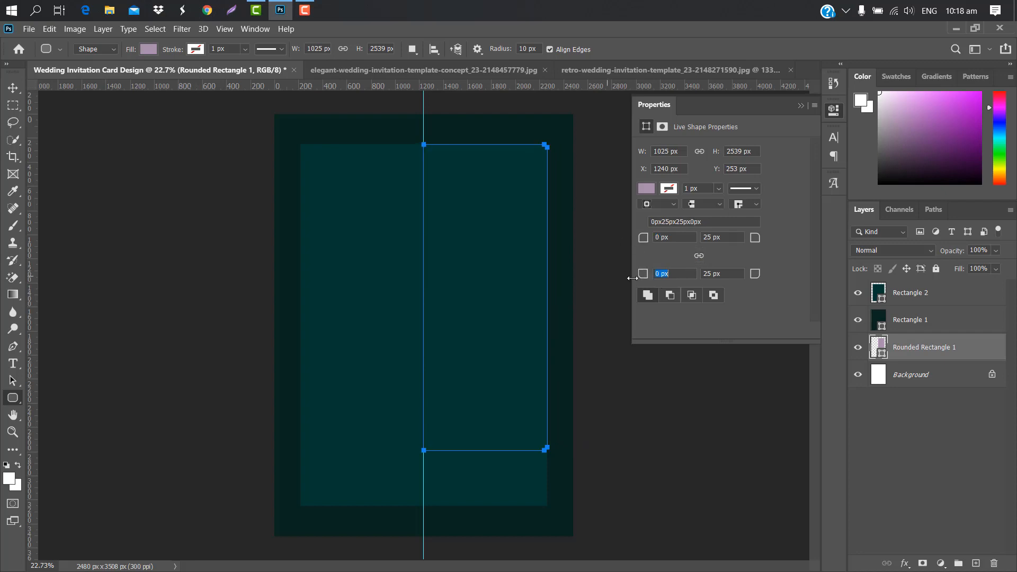
click(802, 105)
Step: Bring the rounded rectangle above the other layers and duplicate it, filling the copy with 000000
drag(991, 354, 975, 561)
key(v)
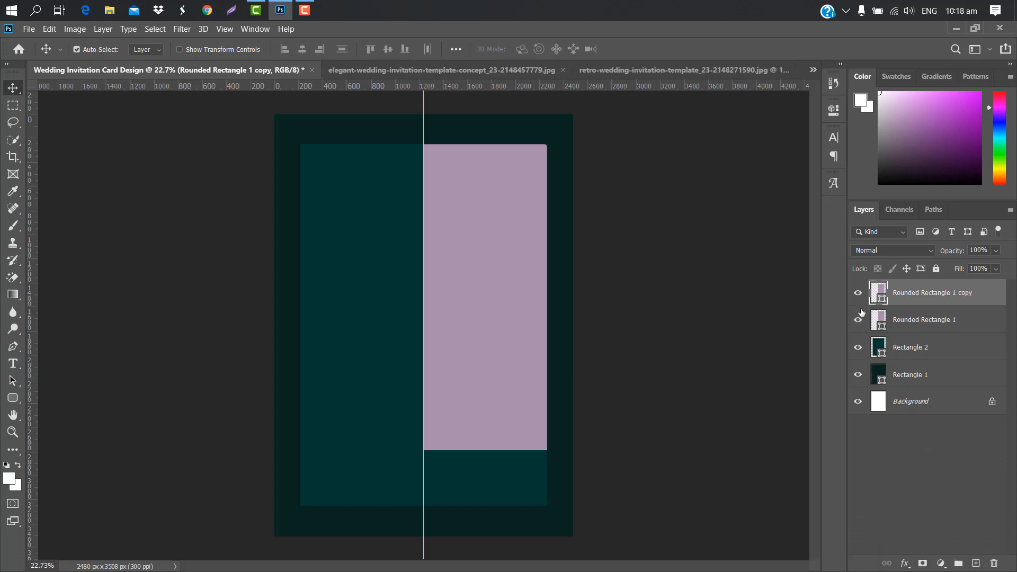
double_click(880, 301)
text(000000)
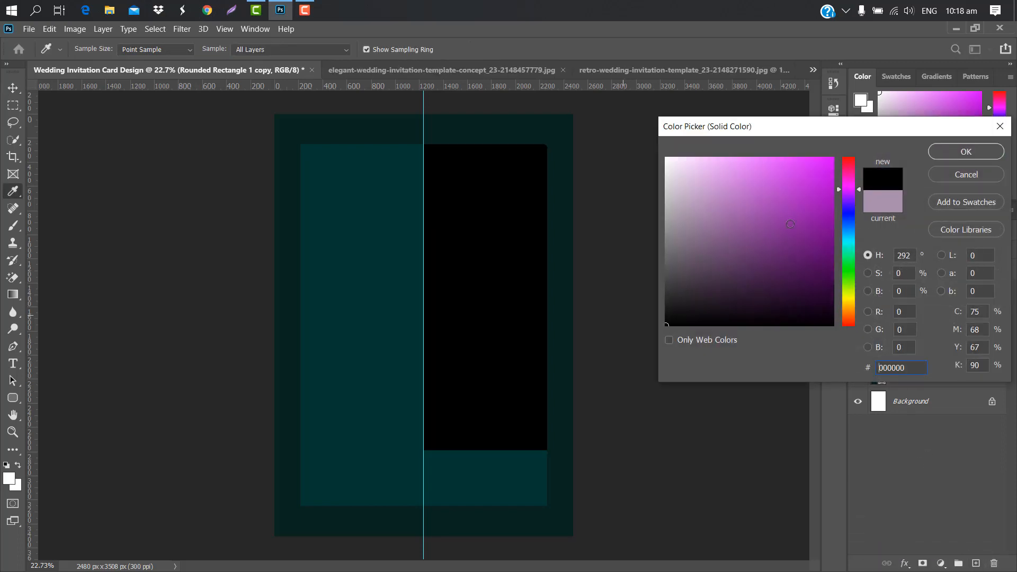
click(974, 154)
Step: Shift the black copy about 20 px left and 20 px down from the original rounded rectangle
key(ctrl+t)
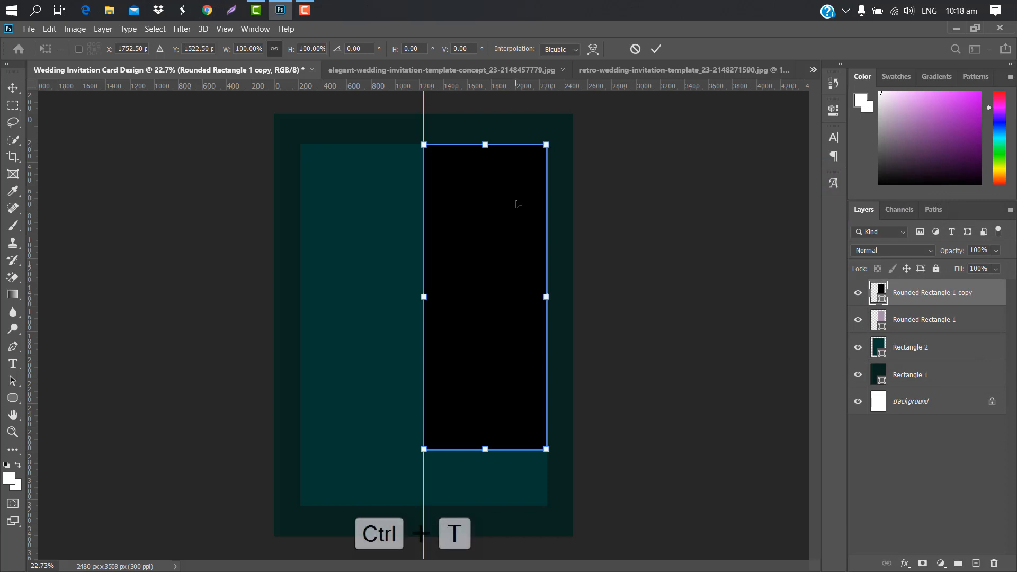
scroll(517, 204, up, 2)
scroll(516, 204, up, 1)
drag(526, 163, 519, 173)
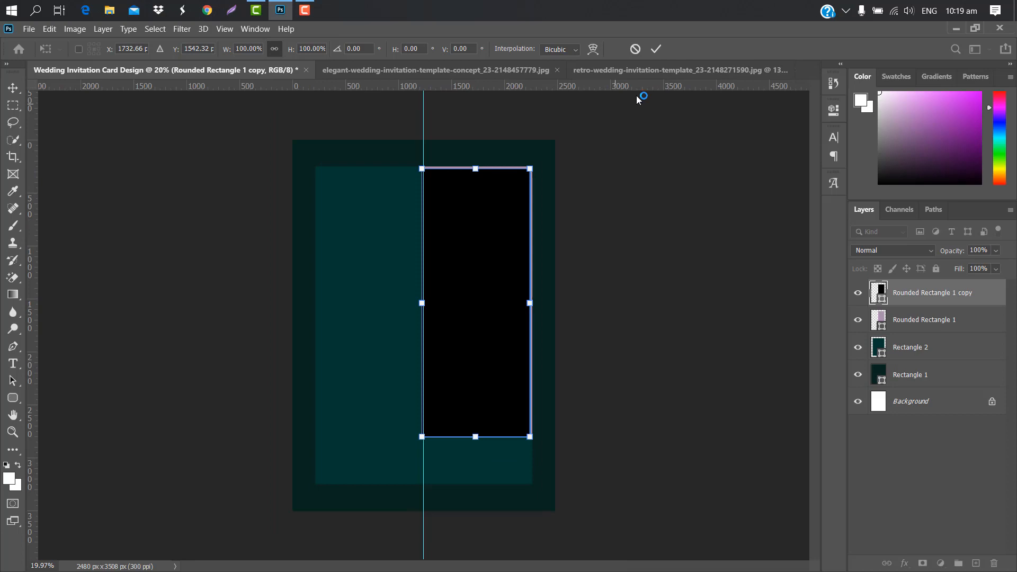
click(656, 48)
Step: Rasterize the lilac rounded rectangle and erase the area covered by the black copy's outline
ctrl+click(881, 299)
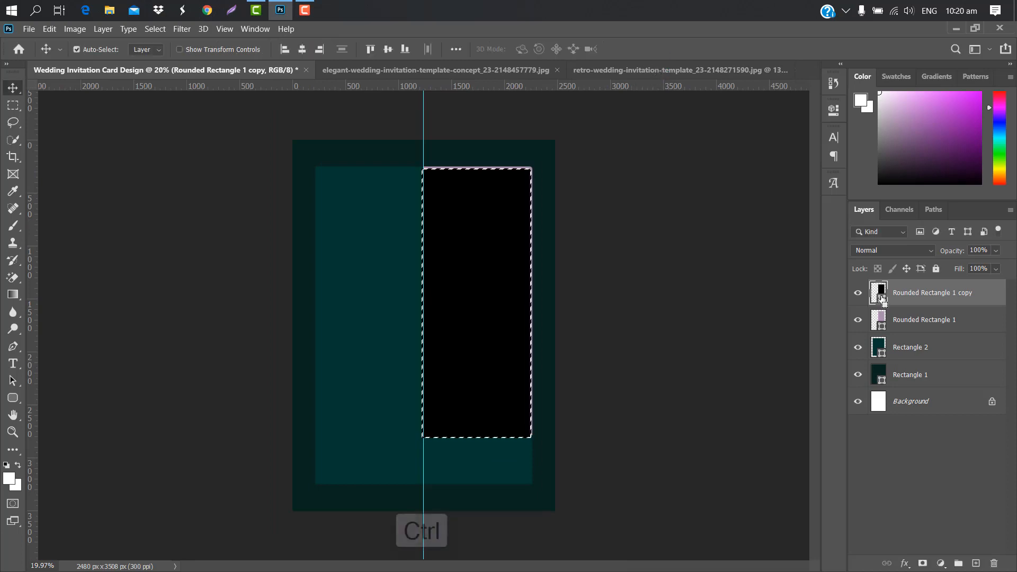
click(969, 319)
right_click(969, 319)
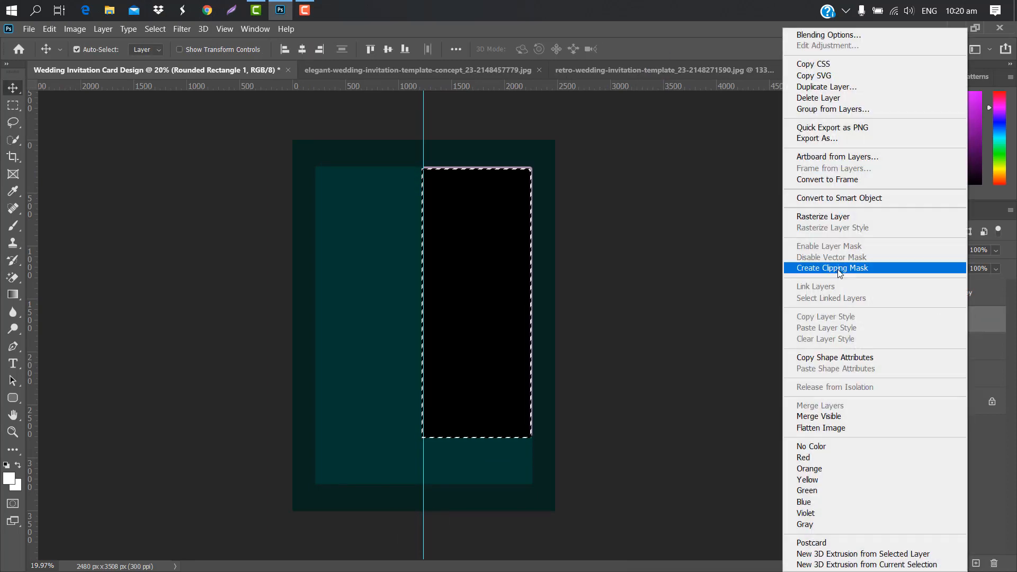
click(824, 217)
key(Delete)
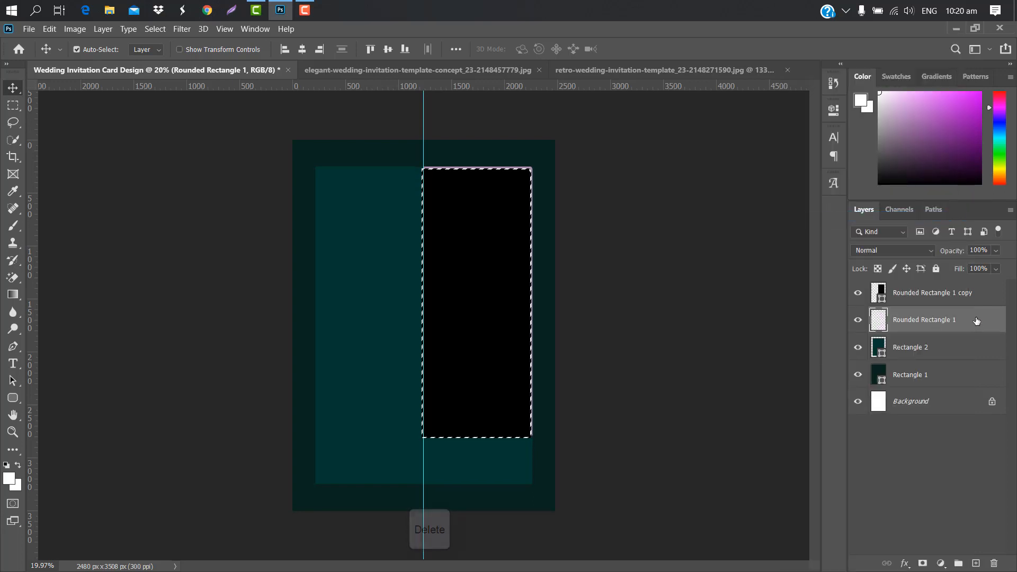
Step: Delete the black copy, clear the selection and remove the vertical centre guide
drag(980, 297, 994, 563)
key(ctrl+d)
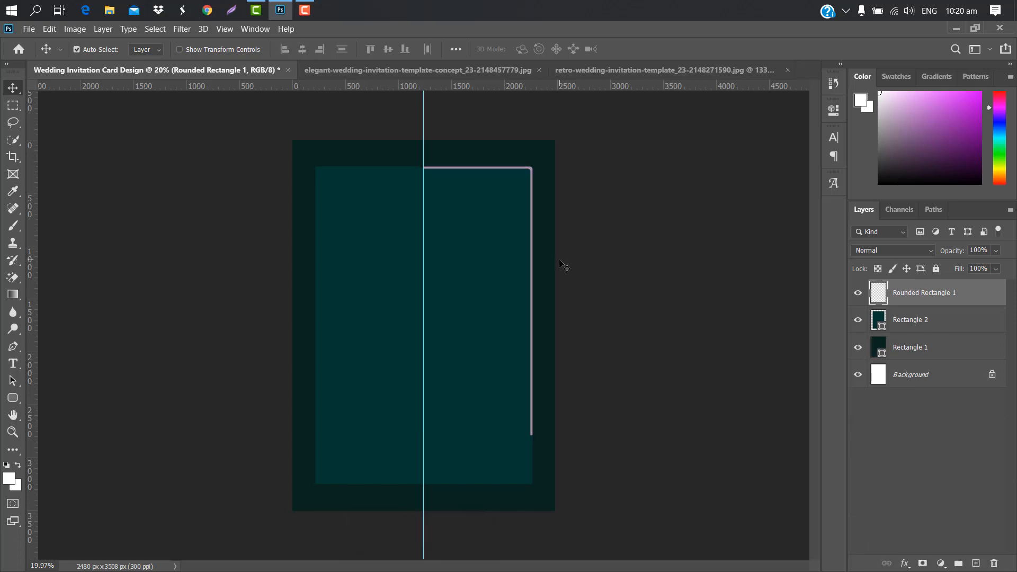
drag(423, 159, 33, 196)
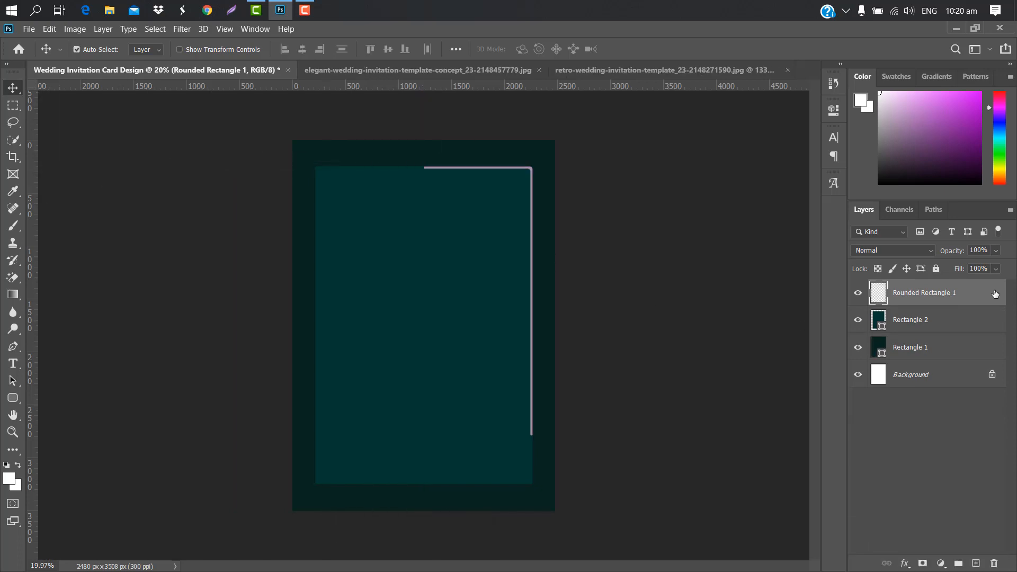
Step: Give the thin corner line a Gradient Overlay using a light gold gradient from the PrettyWebz Gold presets
double_click(991, 293)
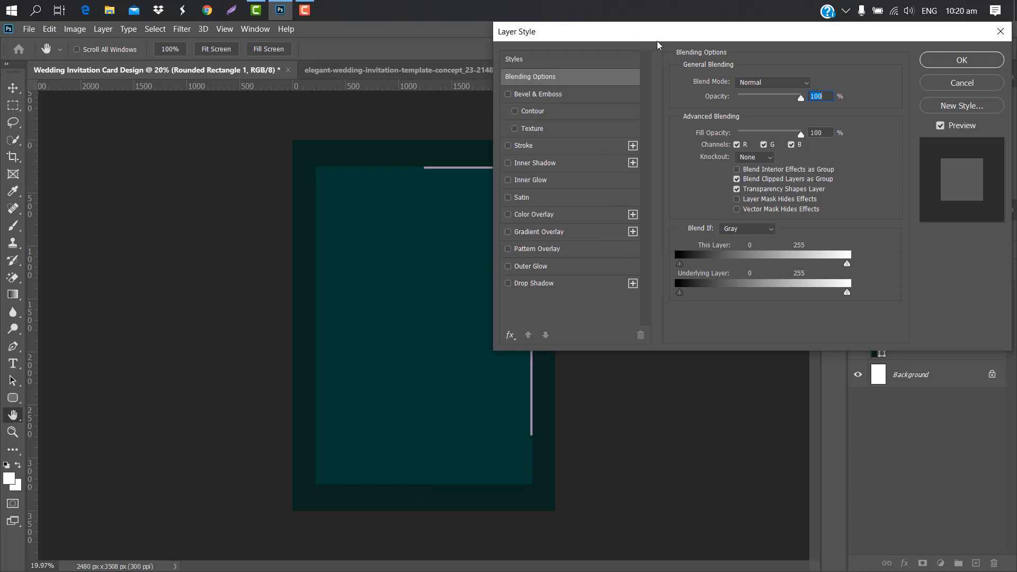
drag(658, 44, 707, 45)
click(662, 240)
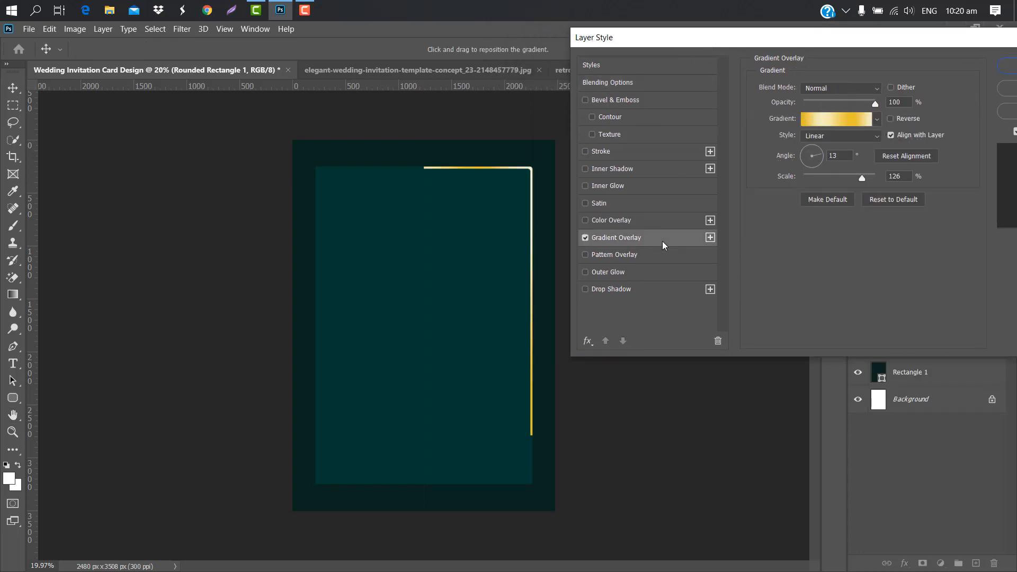
click(876, 118)
drag(895, 163, 895, 215)
click(767, 212)
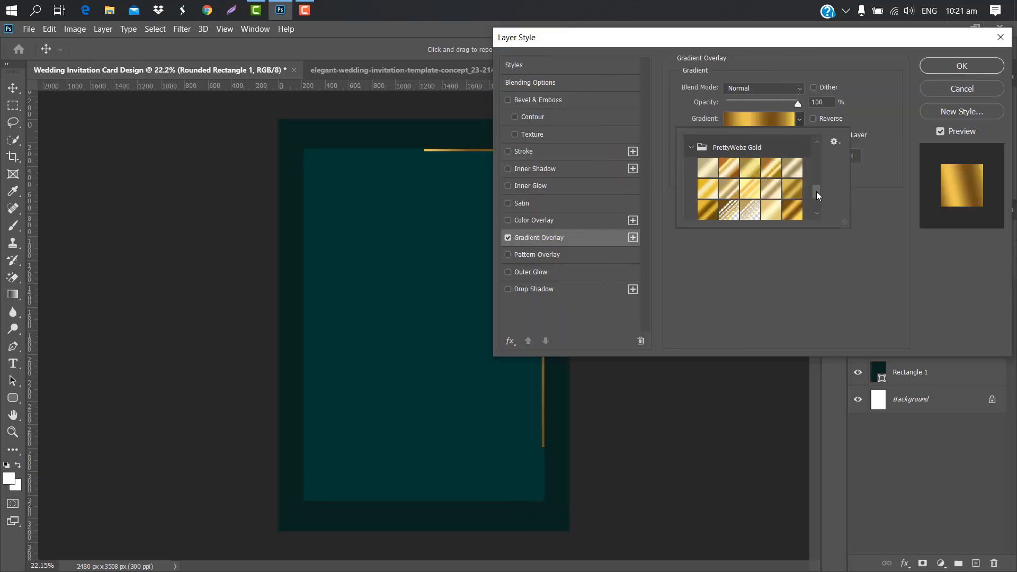
drag(817, 193, 814, 202)
click(770, 189)
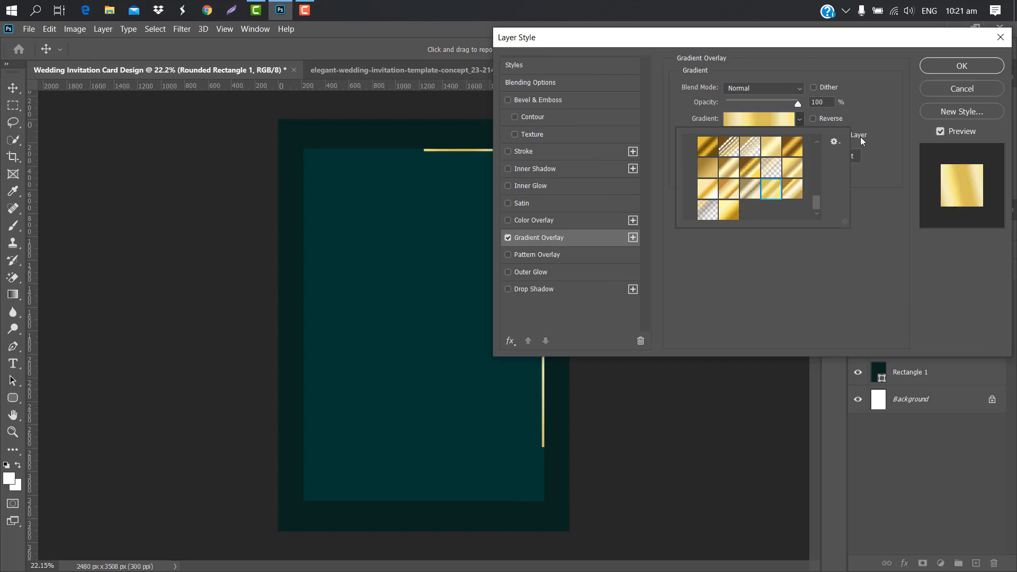
click(962, 67)
click(962, 67)
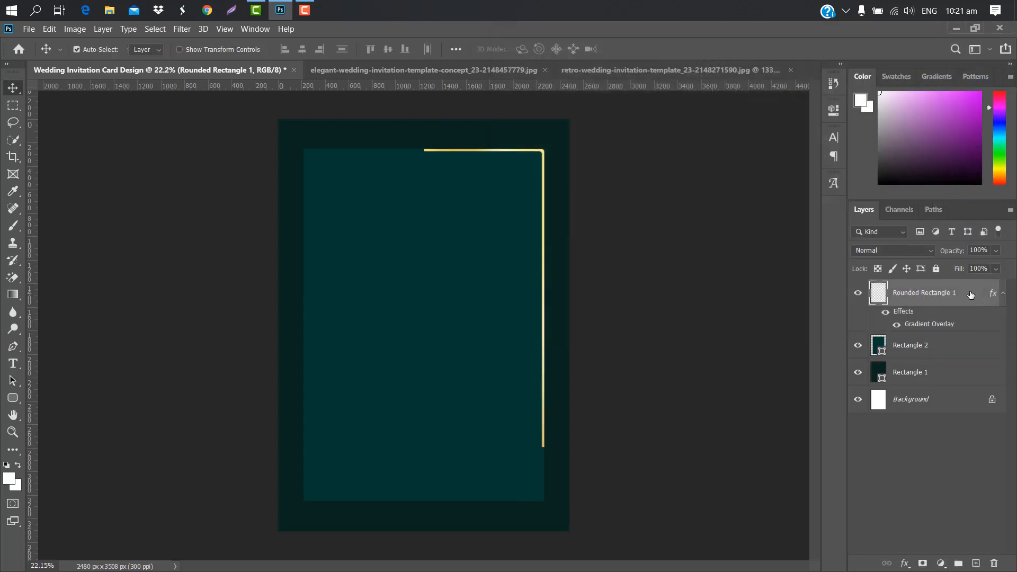
Step: Duplicate the gold corner line, rotate the copy 180° and place it along the lower-left corner of the inner rectangle
drag(970, 295, 975, 563)
key(ctrl+t)
right_click(480, 274)
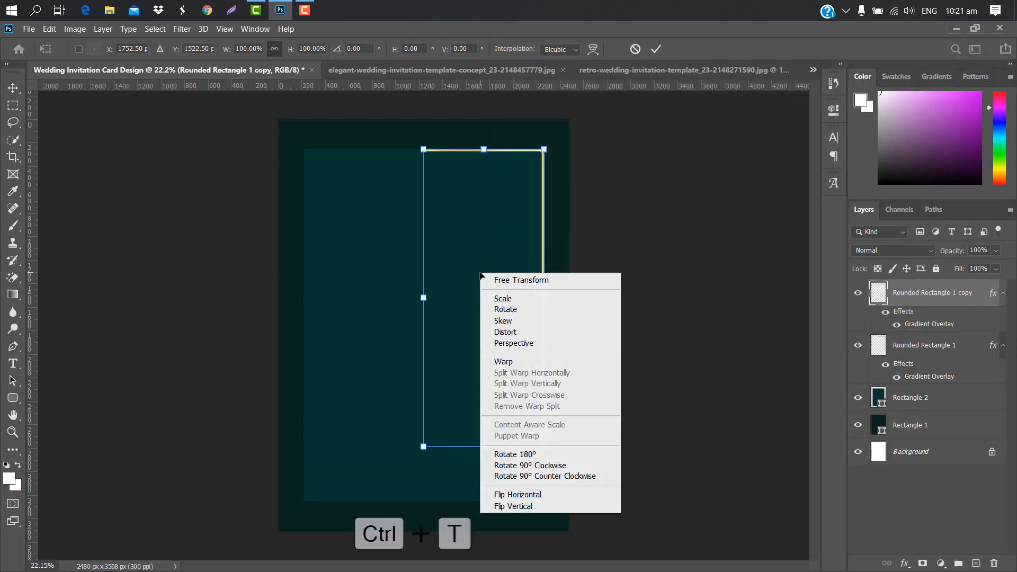
click(525, 454)
drag(492, 337, 375, 371)
scroll(376, 370, up, 4)
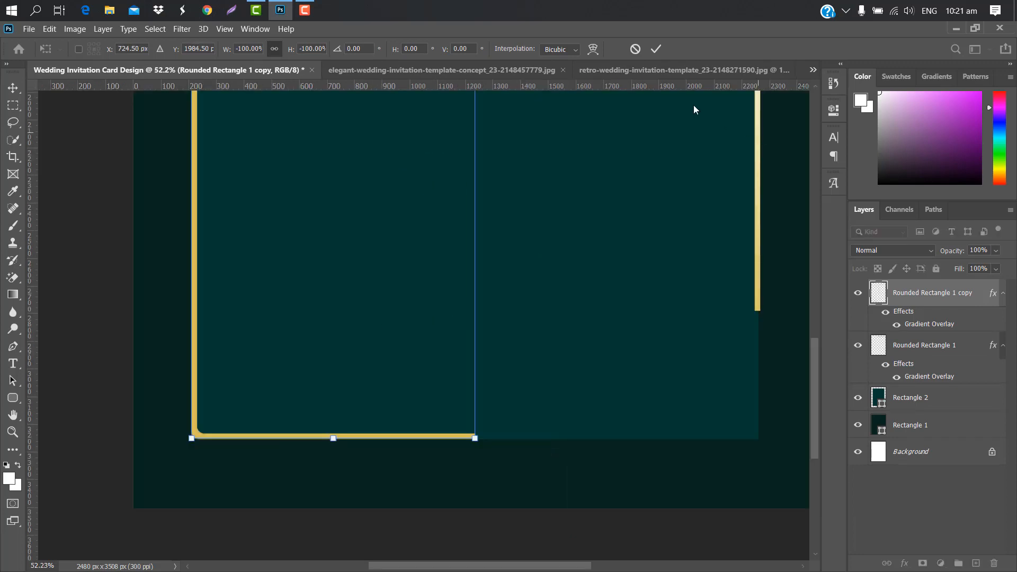
key(Return)
key(ctrl+0)
Step: Draw a 324 × 324 px rounded square with a 10 px radius over the upper-right corner of the gold frame
click(942, 456)
scroll(576, 223, up, 3)
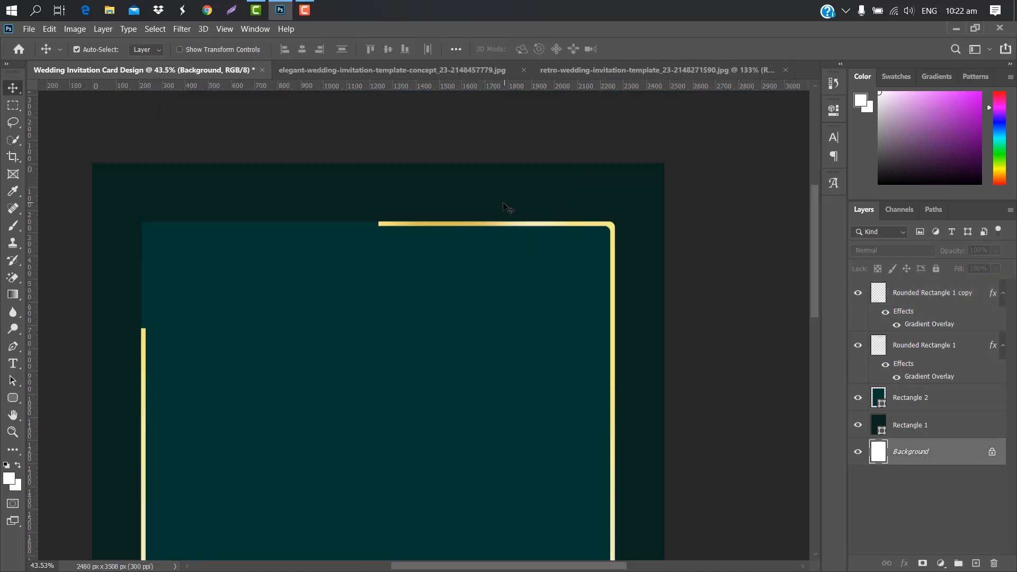
click(13, 398)
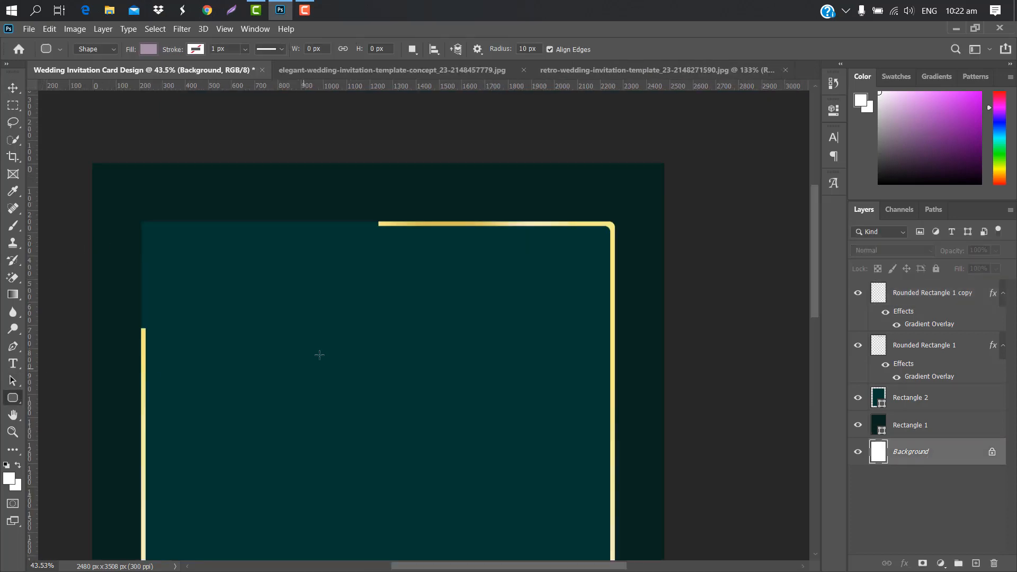
drag(564, 195, 639, 297)
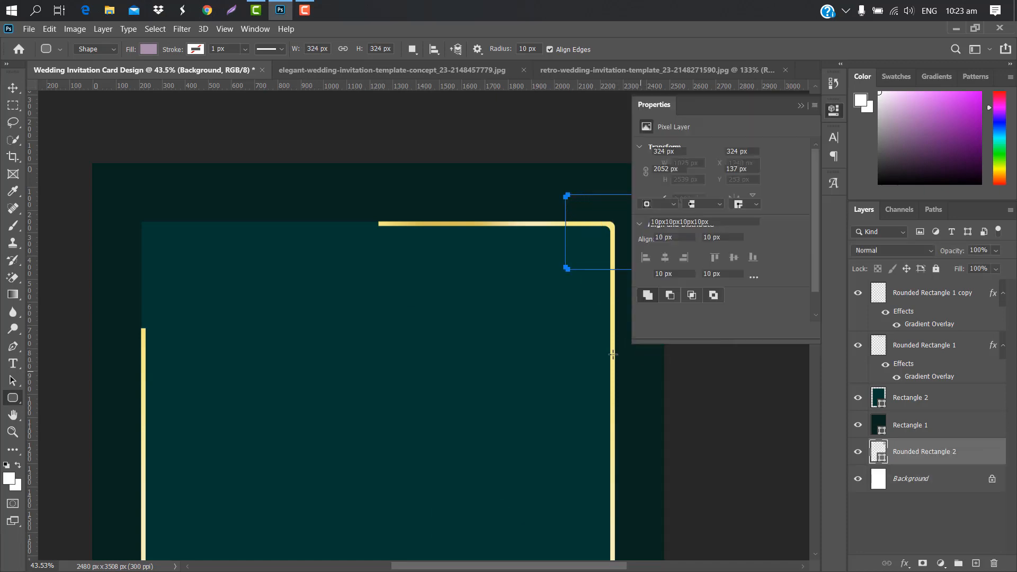
click(799, 105)
Step: Bring the rounded square to the top of the layer stack and duplicate it, filling the copy with purple a023b4
drag(984, 456, 975, 562)
double_click(881, 301)
click(801, 207)
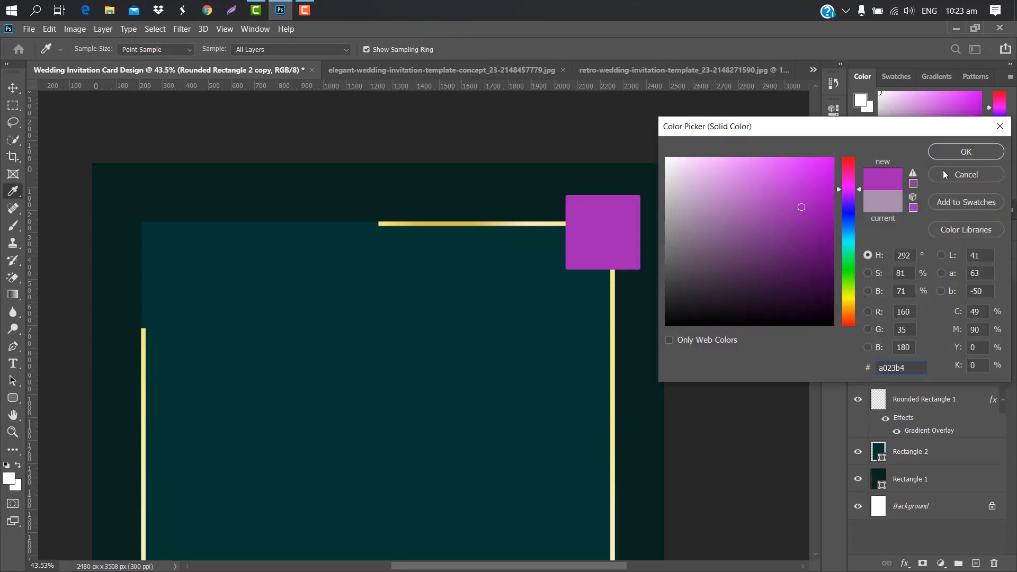
click(964, 152)
Step: Shift the purple square about 18 px right and 18 px up from the lilac square
key(ctrl+t)
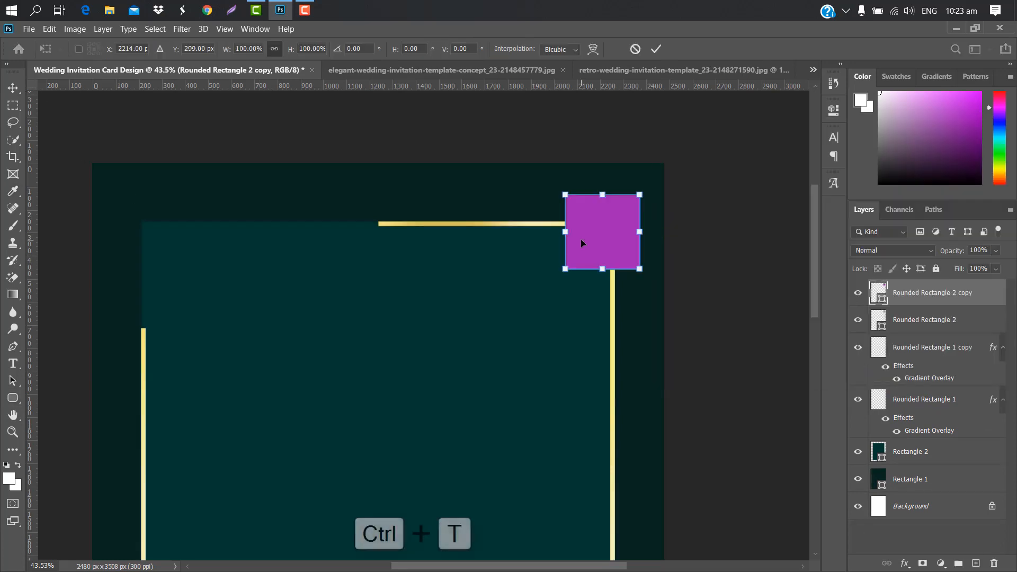
drag(580, 239, 592, 233)
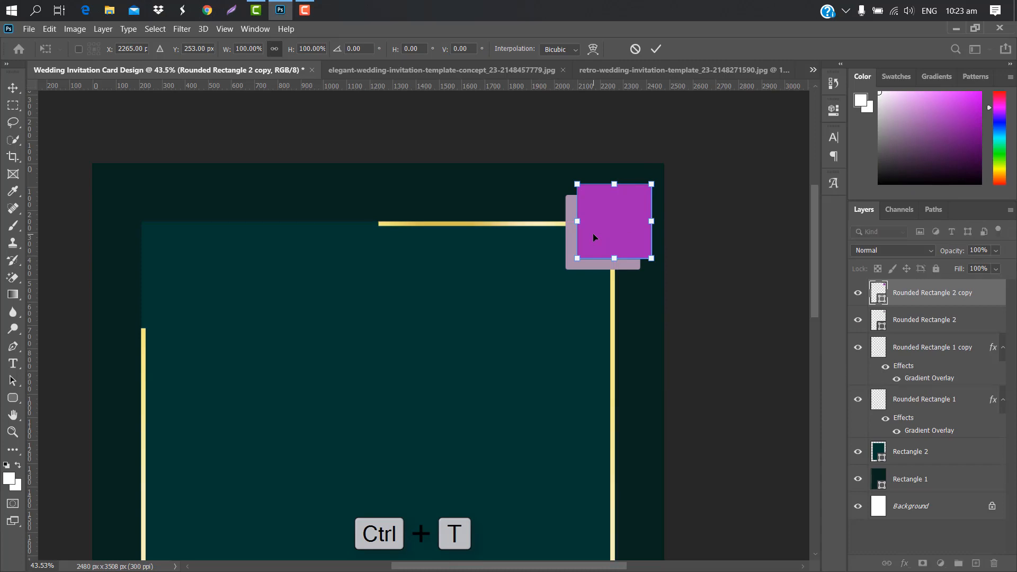
scroll(593, 233, up, 5)
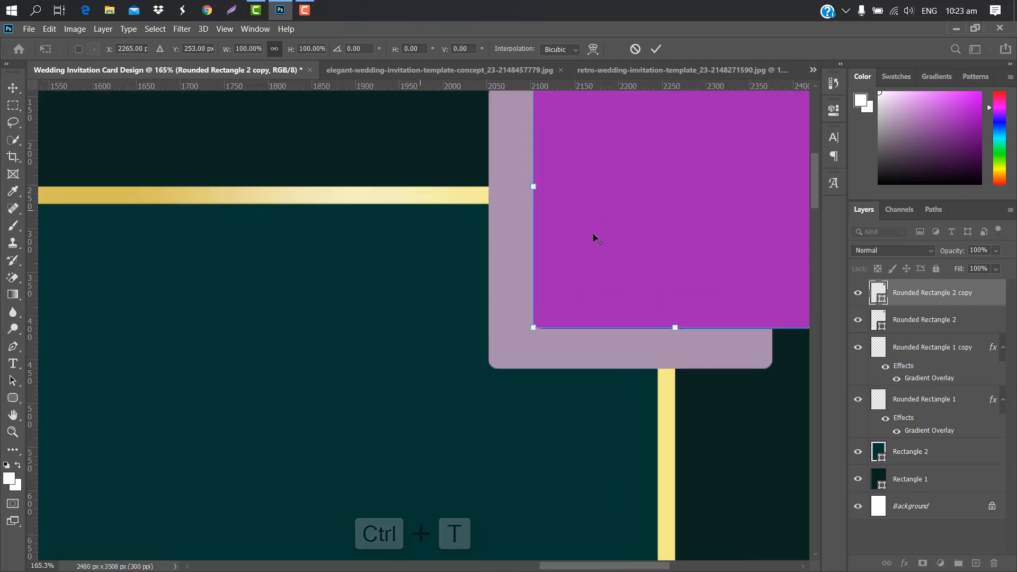
drag(622, 204, 593, 227)
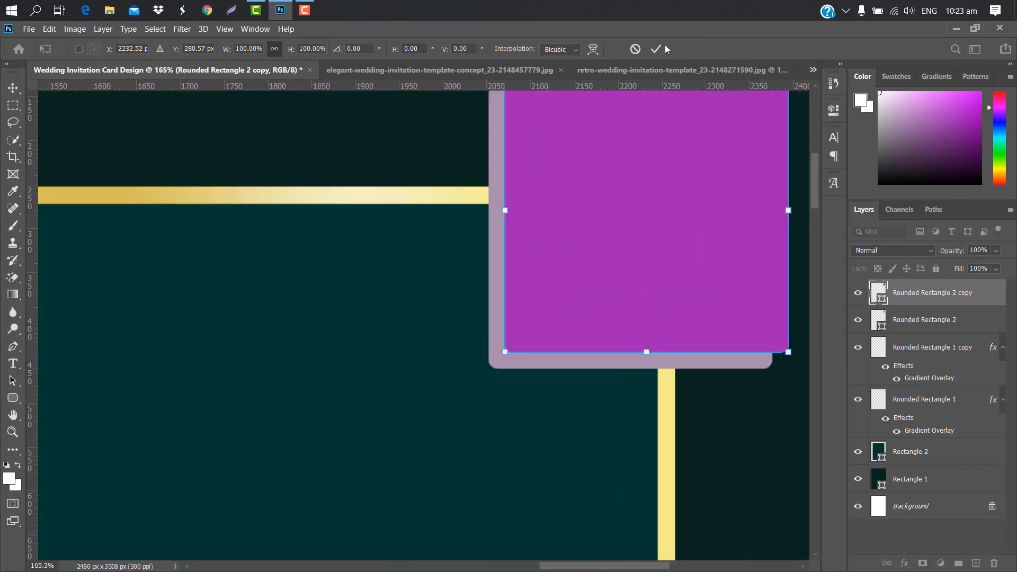
click(658, 48)
scroll(773, 269, down, 3)
Step: Rasterize the lilac square, cut the purple square's shape out of it to leave an L, and delete the purple square
ctrl+click(882, 298)
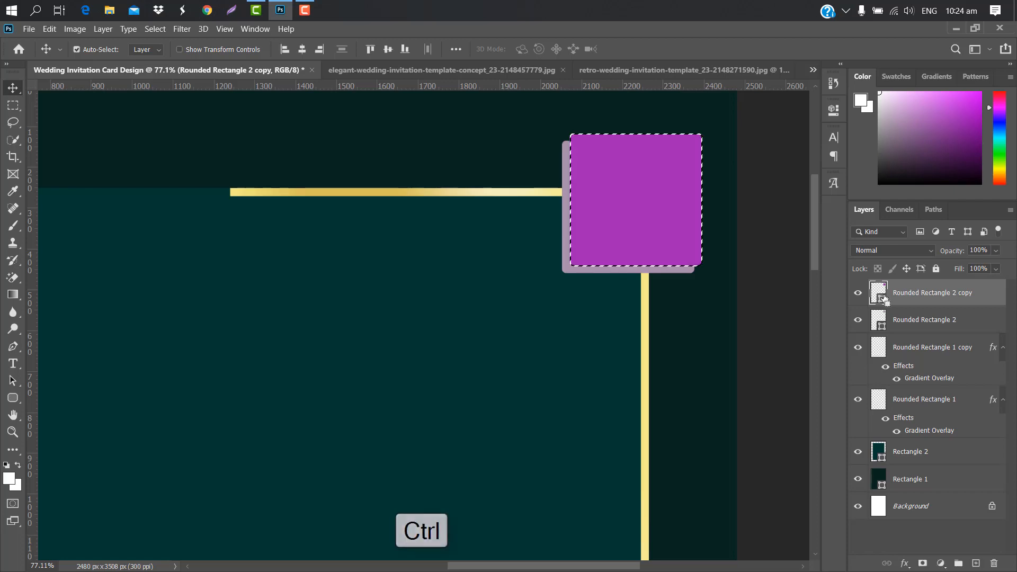
click(971, 322)
right_click(971, 322)
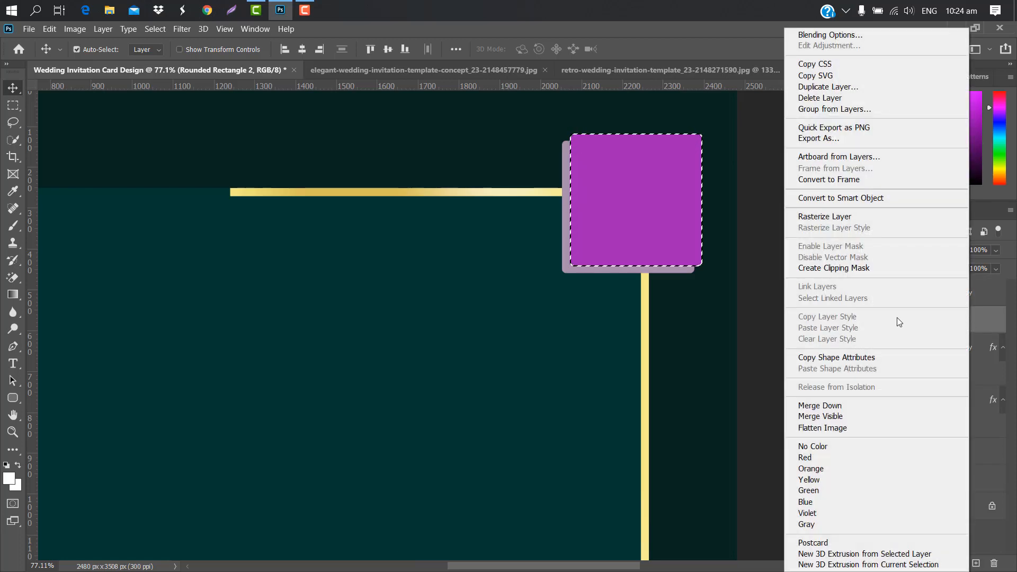
click(824, 216)
key(Delete)
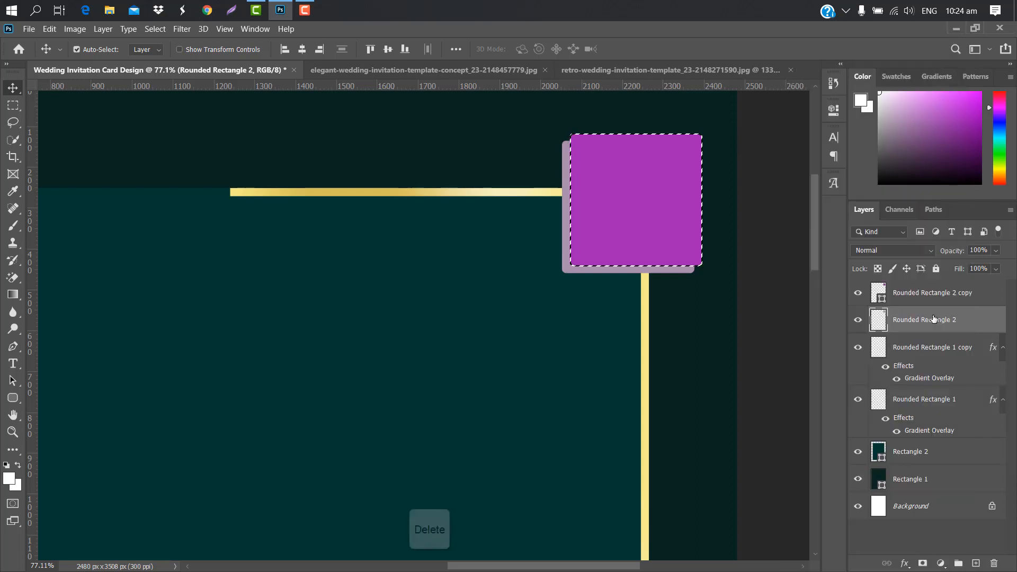
click(965, 294)
drag(965, 295, 994, 563)
key(ctrl+d)
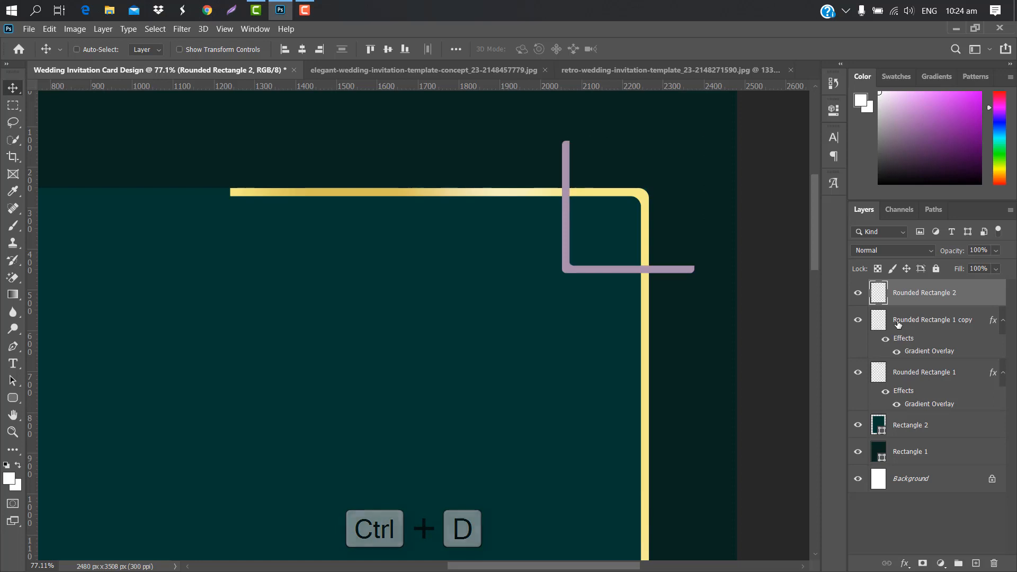
Step: Apply a gold Gradient Overlay to the lilac L-shaped line at the frame's upper-right corner
double_click(977, 292)
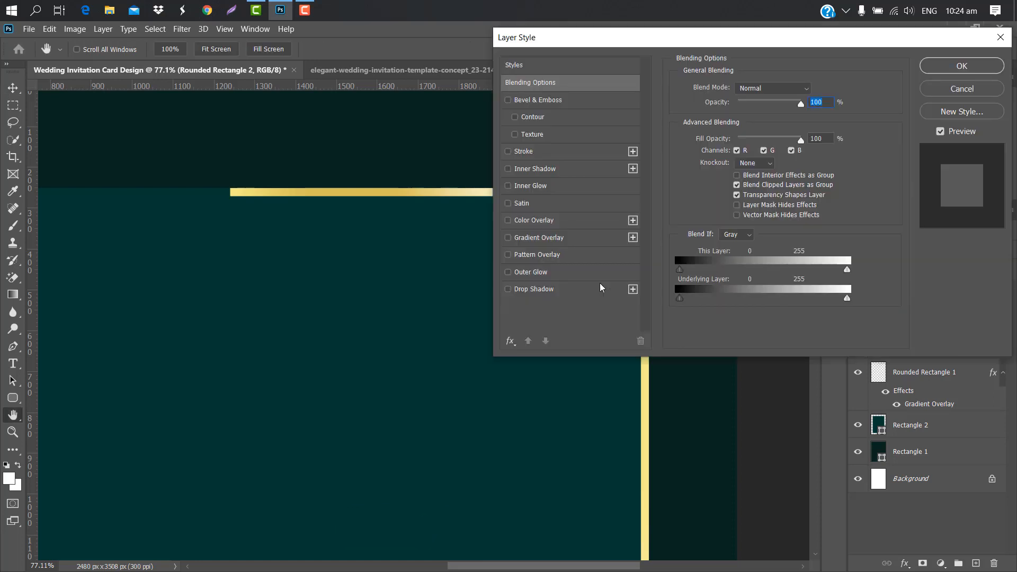
click(582, 238)
click(961, 66)
scroll(461, 261, down, 3)
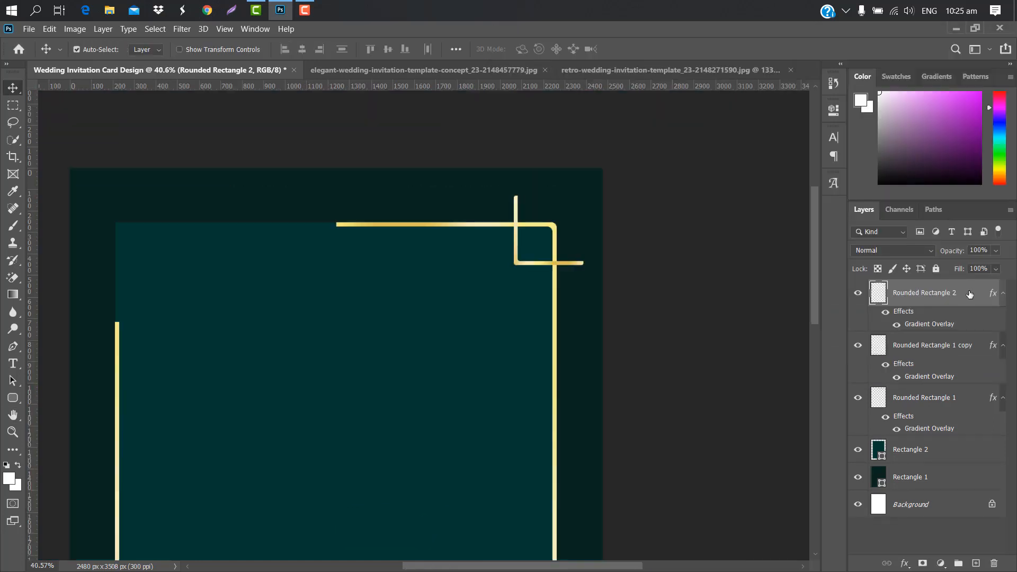
Step: Duplicate the small gold L, rotate the copy 180° and interlock it with the original just inside the frame's upper-right corner
drag(969, 294, 975, 563)
key(ctrl+t)
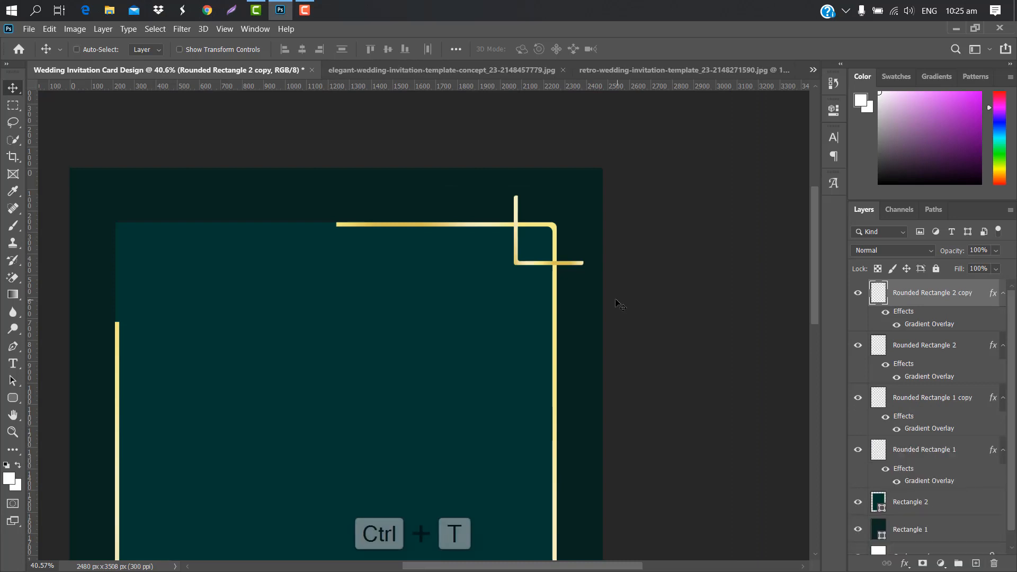
right_click(537, 229)
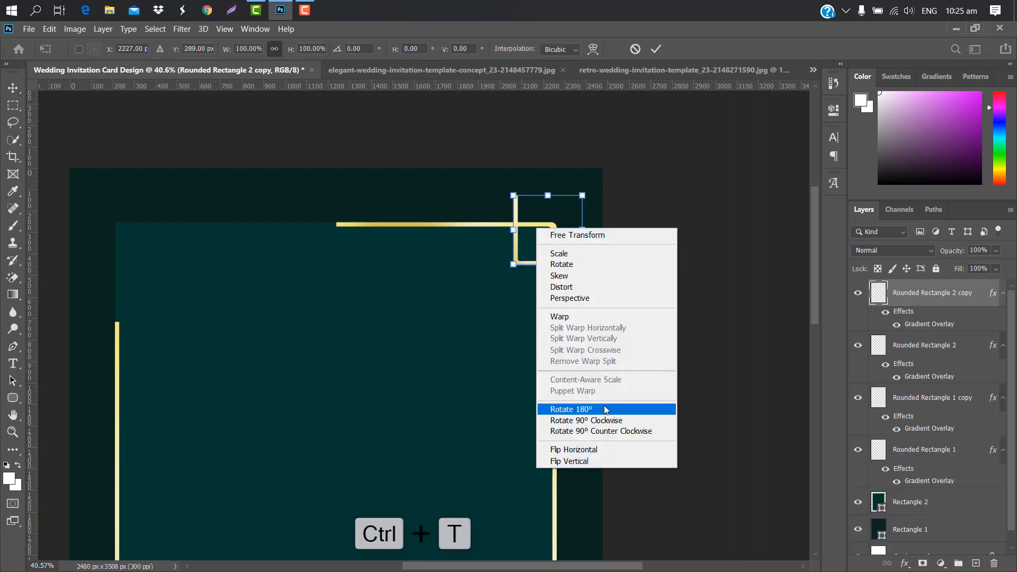
click(583, 409)
drag(565, 231, 523, 268)
scroll(522, 266, up, 5)
drag(546, 202, 560, 207)
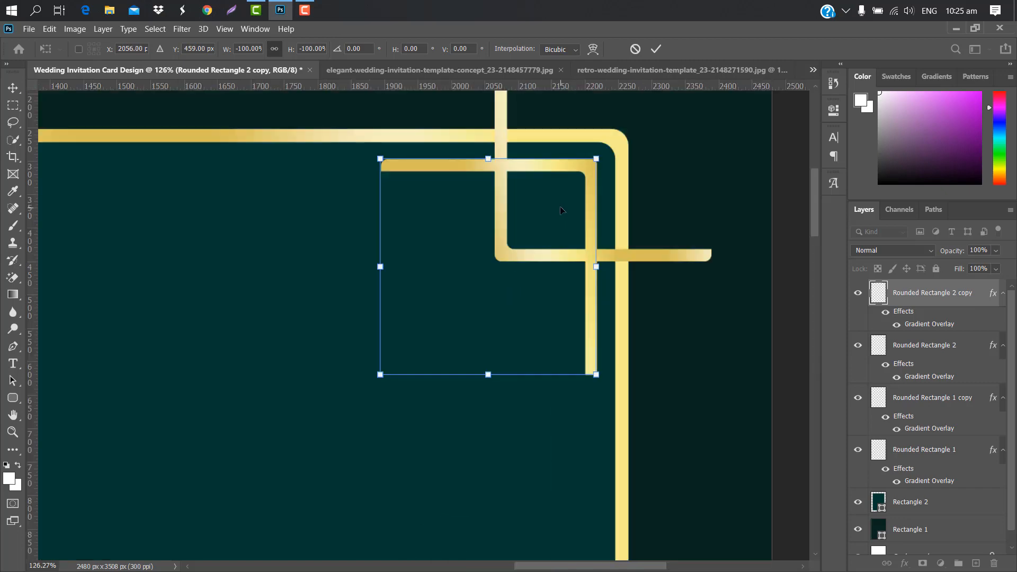
click(656, 49)
scroll(662, 175, down, 8)
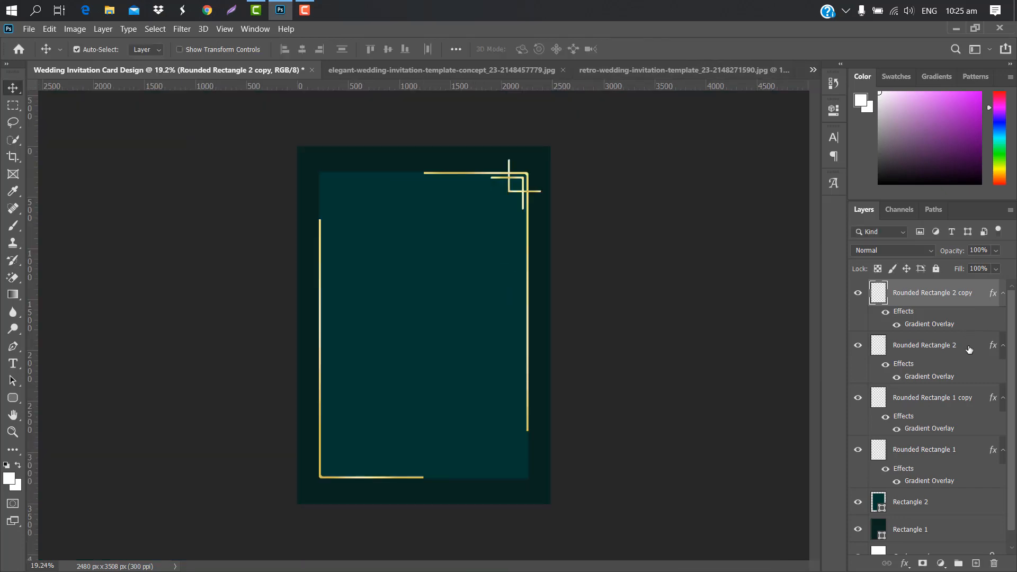
Step: Group the two small gold L shapes, duplicate the group and place the copy over the frame's lower-left corner
ctrl+click(968, 349)
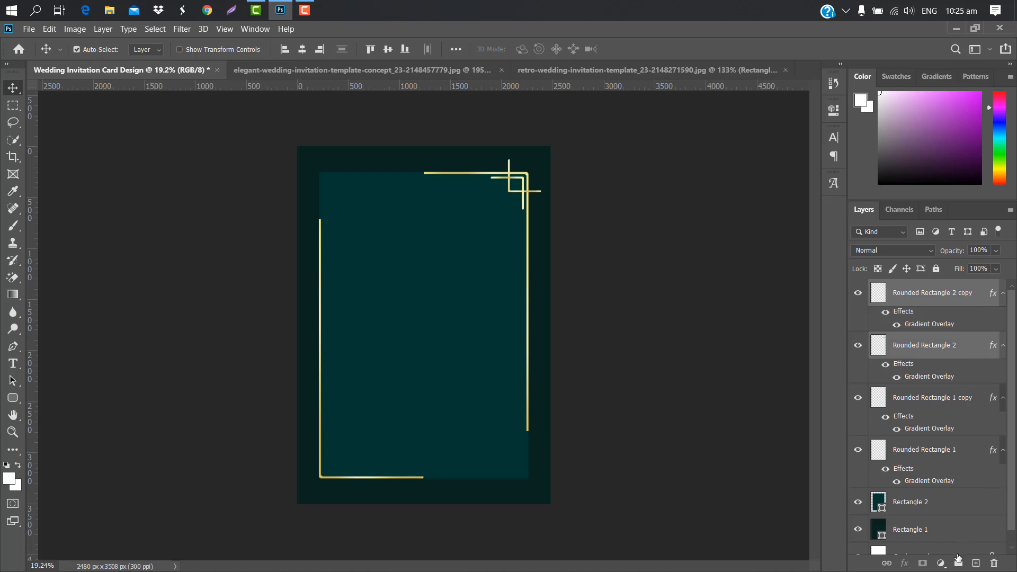
click(958, 561)
drag(954, 289, 975, 563)
key(ctrl+t)
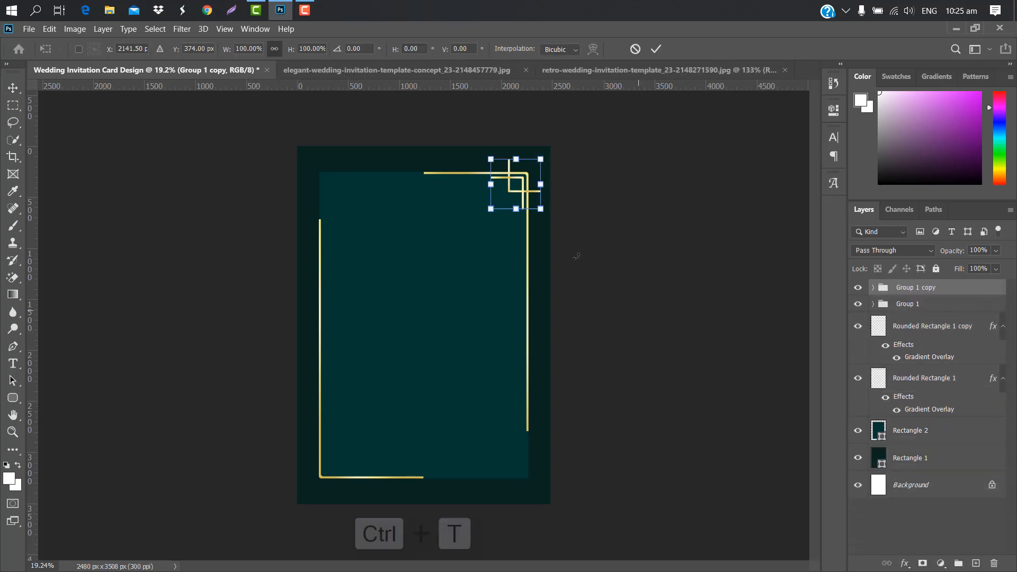
drag(516, 185, 370, 399)
drag(403, 341, 338, 459)
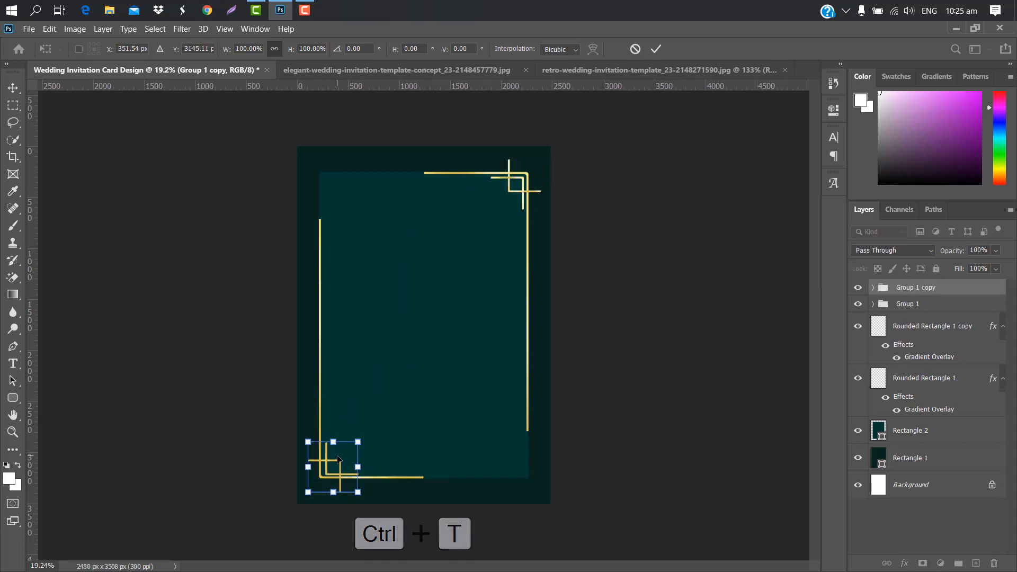
scroll(338, 460, up, 7)
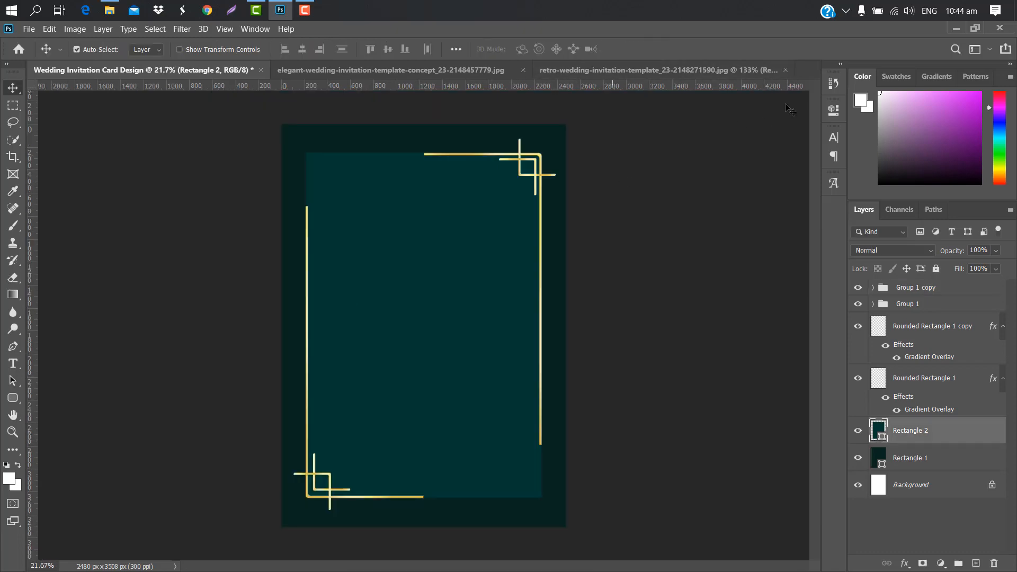
Step: Place the garden rose flower image from the Wedding Invitation Card 2 folder into the card design
click(958, 28)
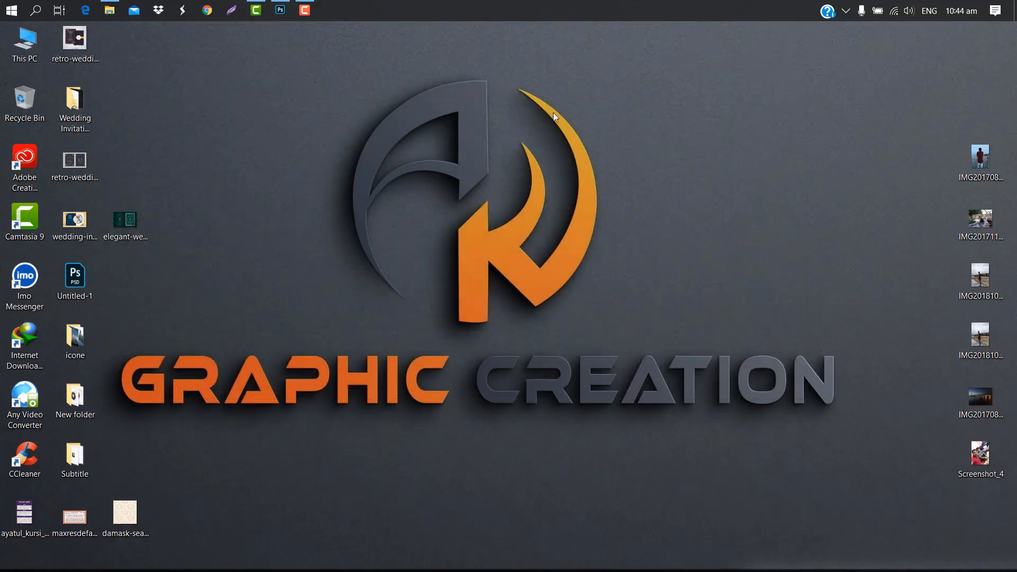
double_click(76, 110)
key(Left)
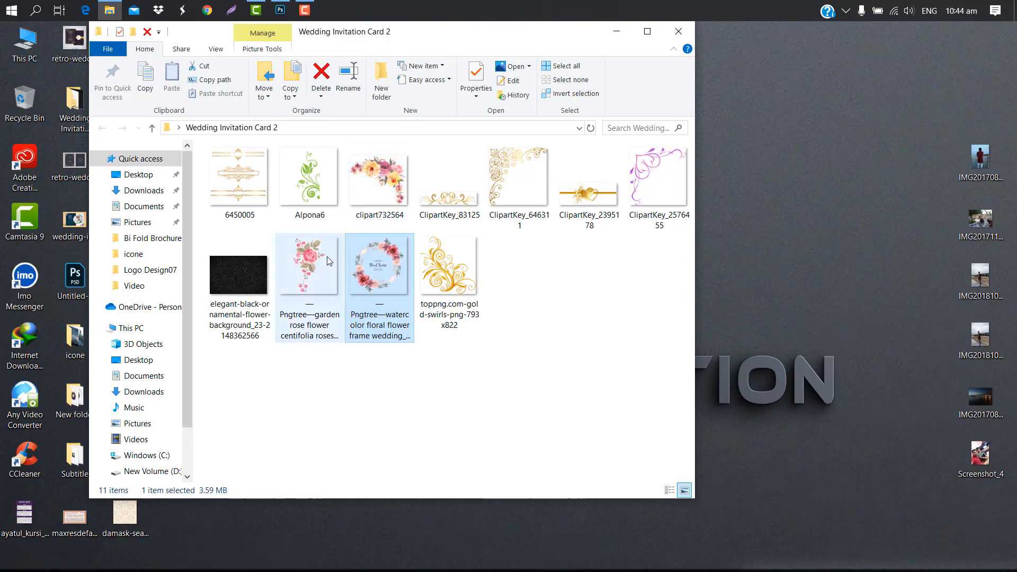
drag(281, 15, 361, 259)
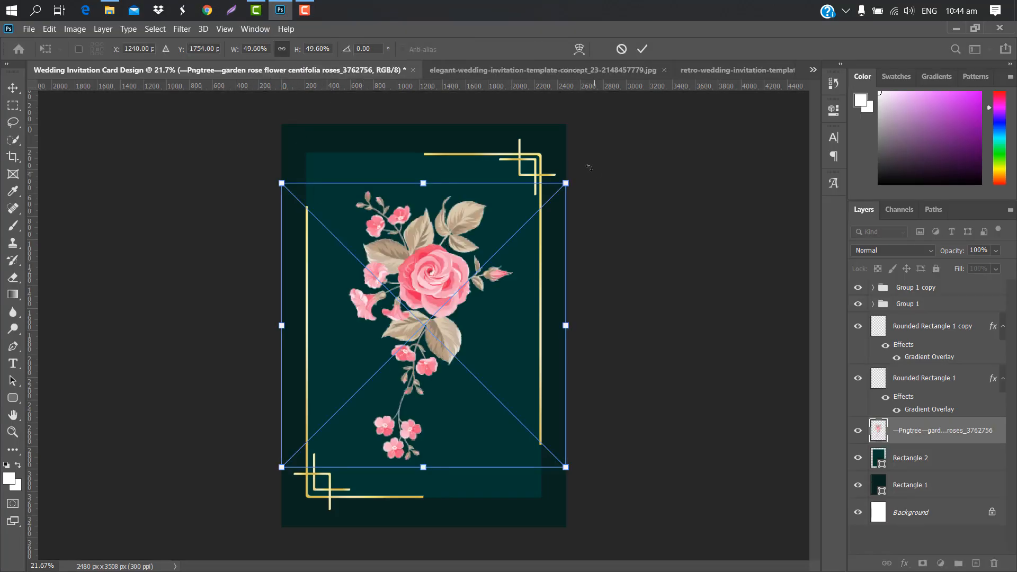
Step: Scale the rose artwork to about 21%, rotate it to about -102° and position it over the card's upper-left corner
drag(589, 165, 234, 176)
drag(424, 266, 430, 128)
drag(570, 164, 480, 176)
drag(442, 187, 443, 144)
drag(476, 138, 412, 143)
scroll(393, 159, up, 7)
drag(465, 186, 463, 179)
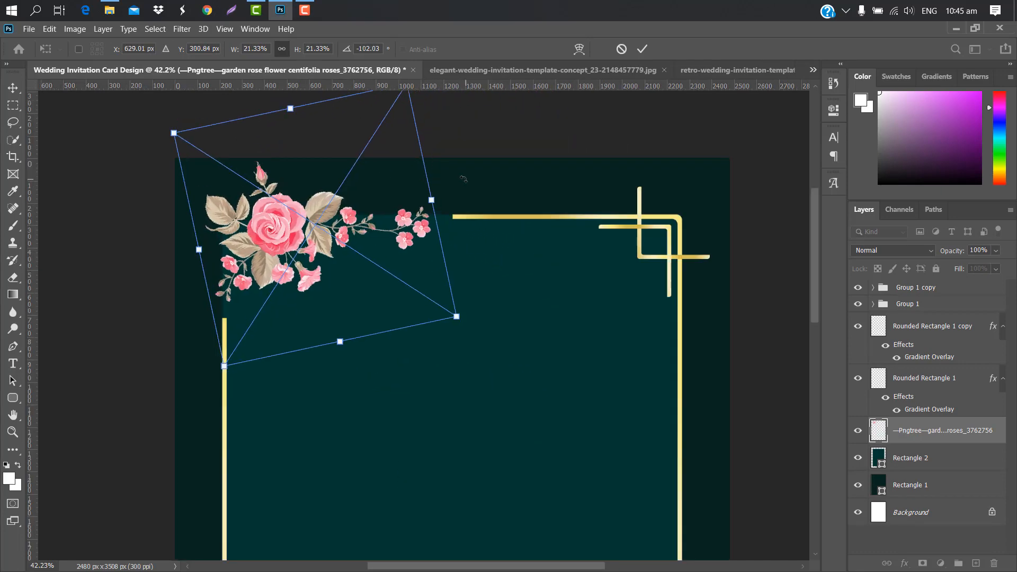
click(642, 49)
scroll(360, 138, down, 8)
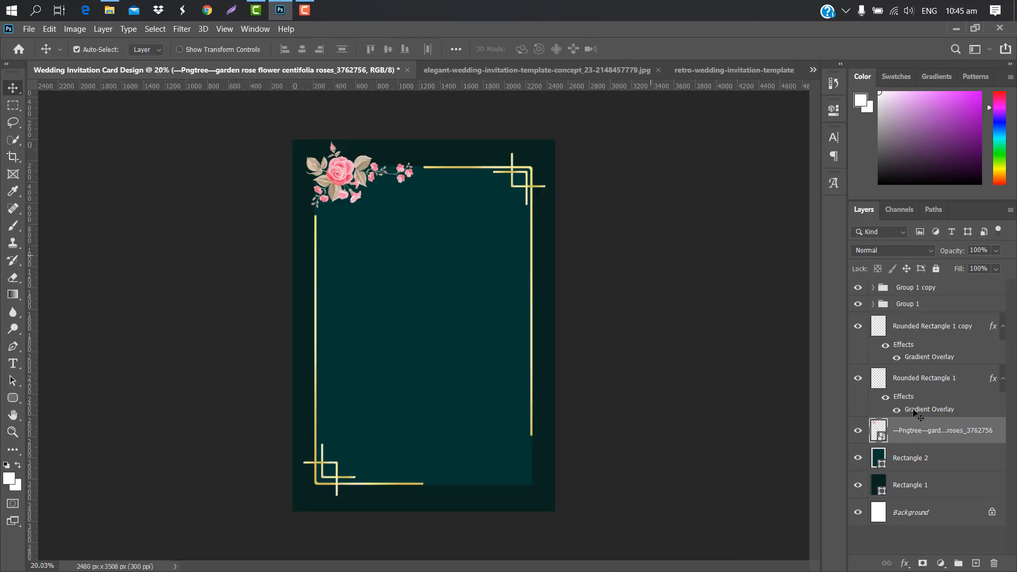
Step: Duplicate the rose artwork, rotate the copy 180° and place it over the card's lower-right corner
drag(993, 428, 976, 563)
key(ctrl+t)
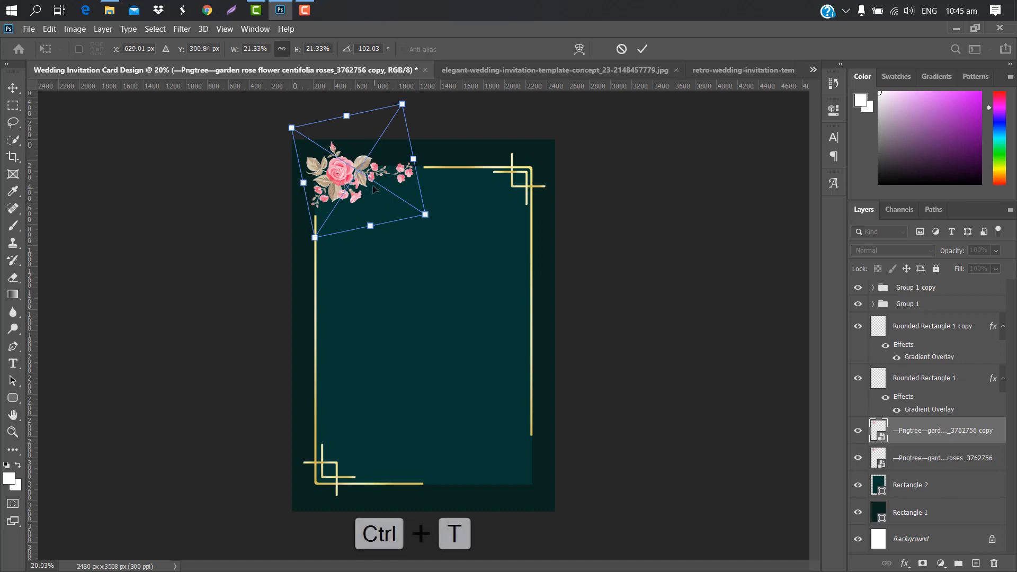
right_click(373, 186)
click(411, 286)
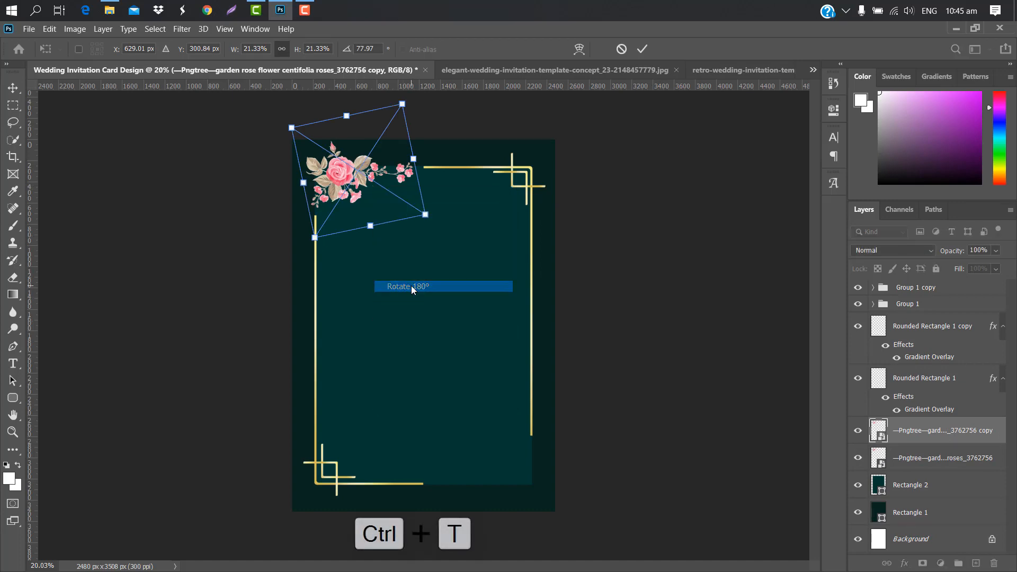
drag(382, 159, 502, 471)
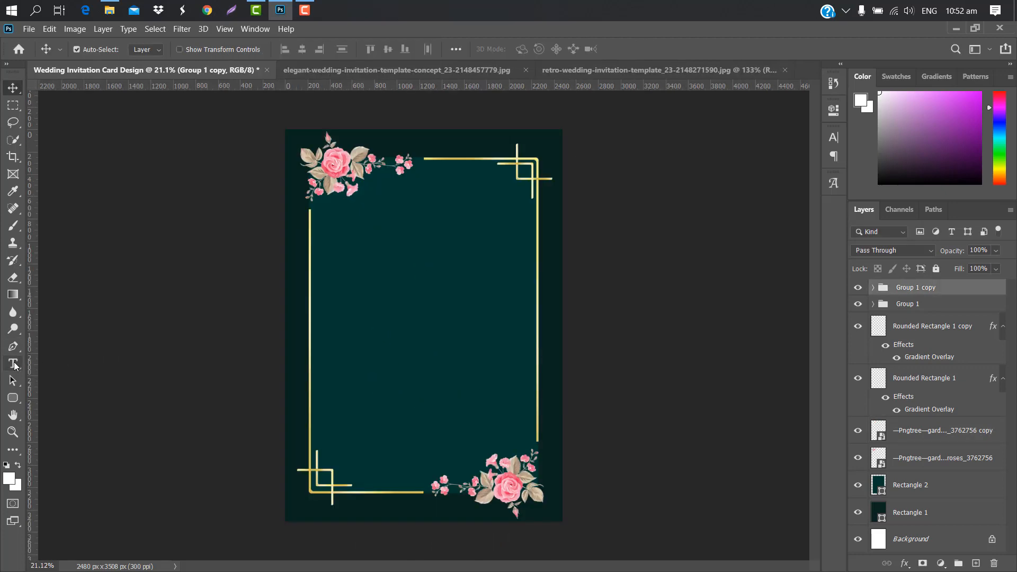
Step: Add the white text "The", scale it to about 113% and centre it horizontally near the top of the card
click(13, 363)
click(371, 205)
key(BackSpace)
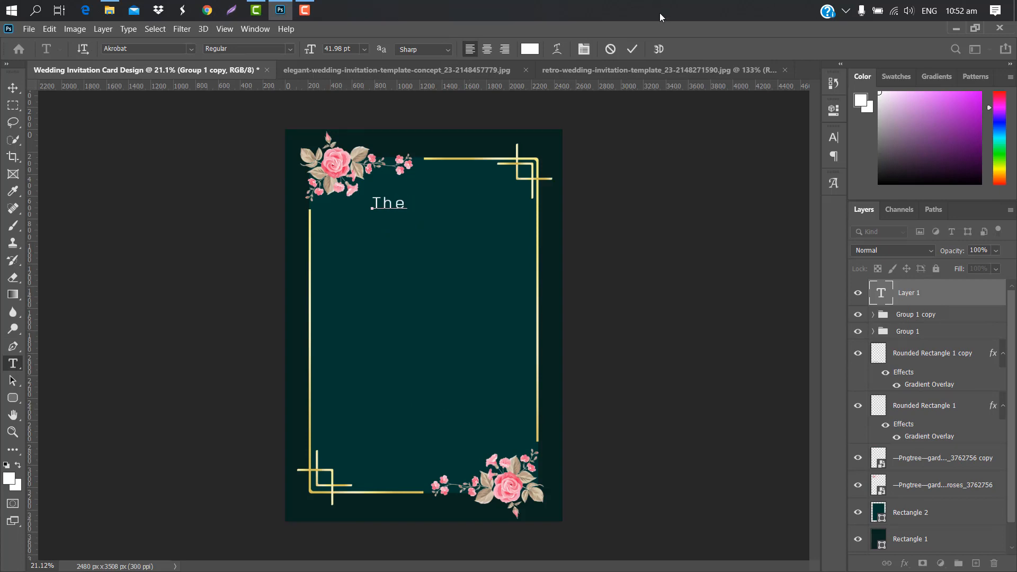
click(633, 48)
key(ctrl+t)
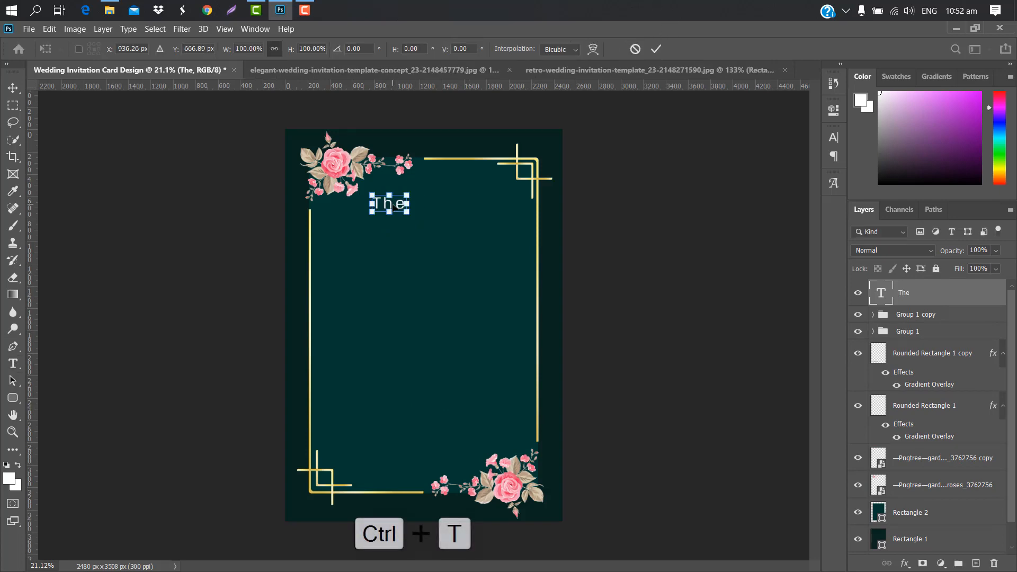
drag(413, 202, 424, 181)
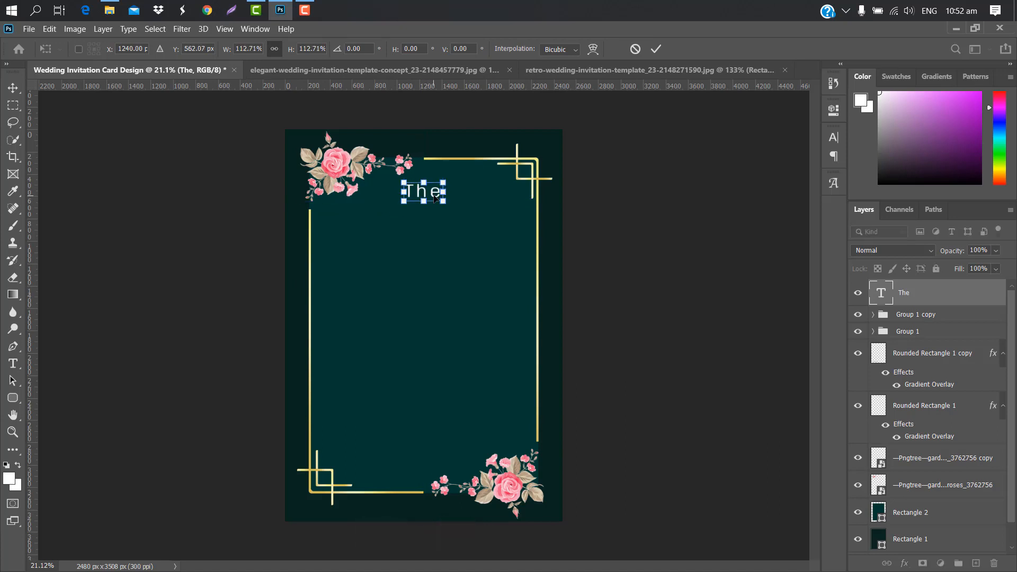
key(Return)
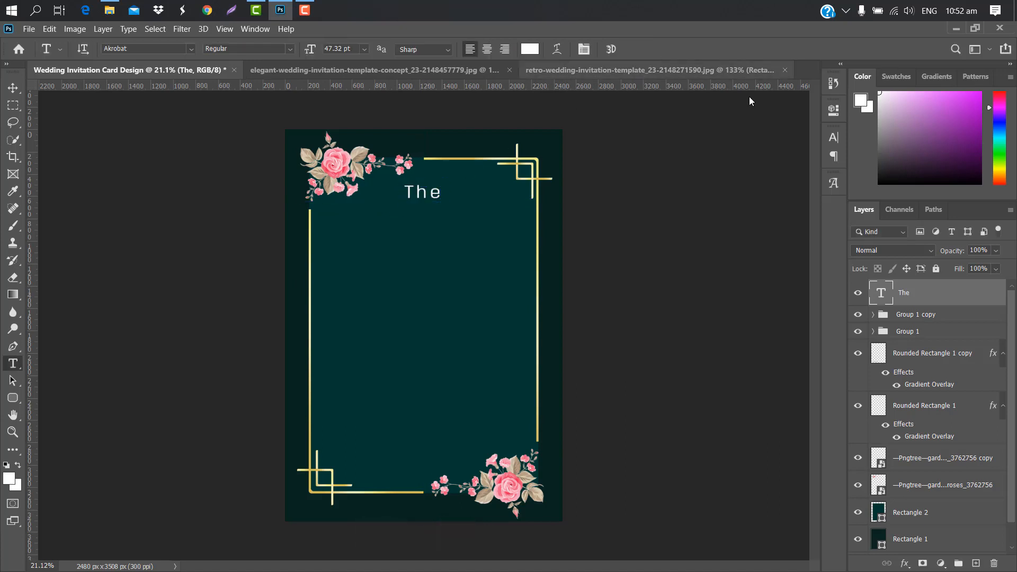
Step: Change the font of "The" to Alladhina, enlarge it to about 149% and recentre it horizontally on the card
click(833, 138)
click(756, 157)
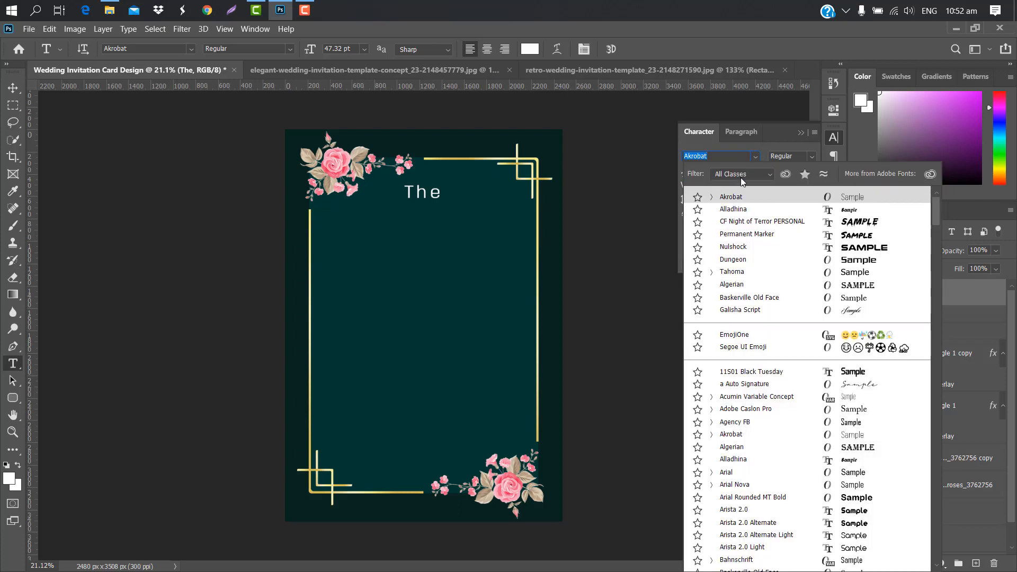
click(800, 132)
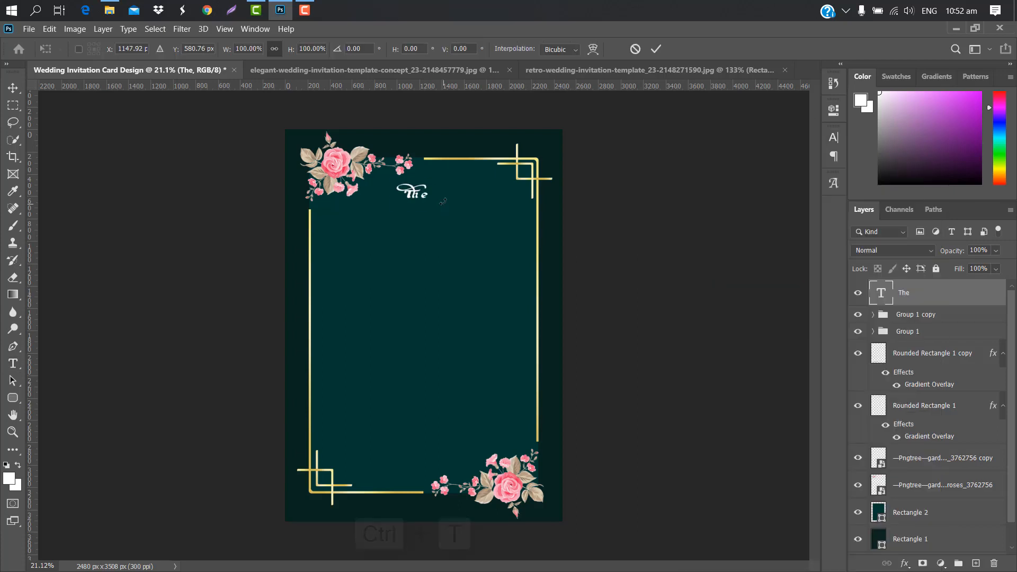
key(ctrl+t)
mouse_move(437, 181)
mouse_down()
mouse_move(460, 175)
mouse_move(436, 193)
mouse_up()
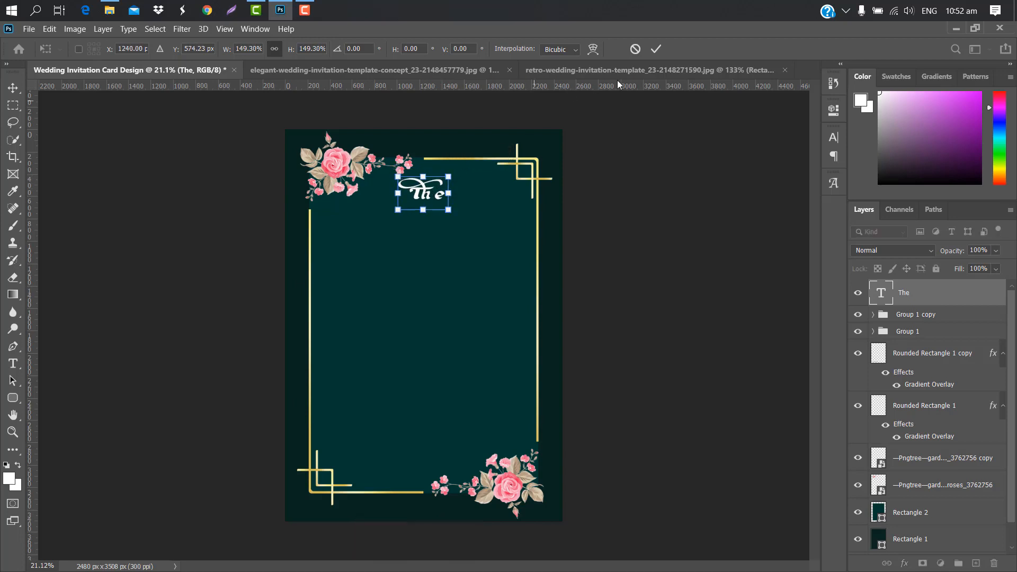
click(655, 49)
Step: Add the text "WEDDING" below "The" and set its font to Akrobat
click(353, 227)
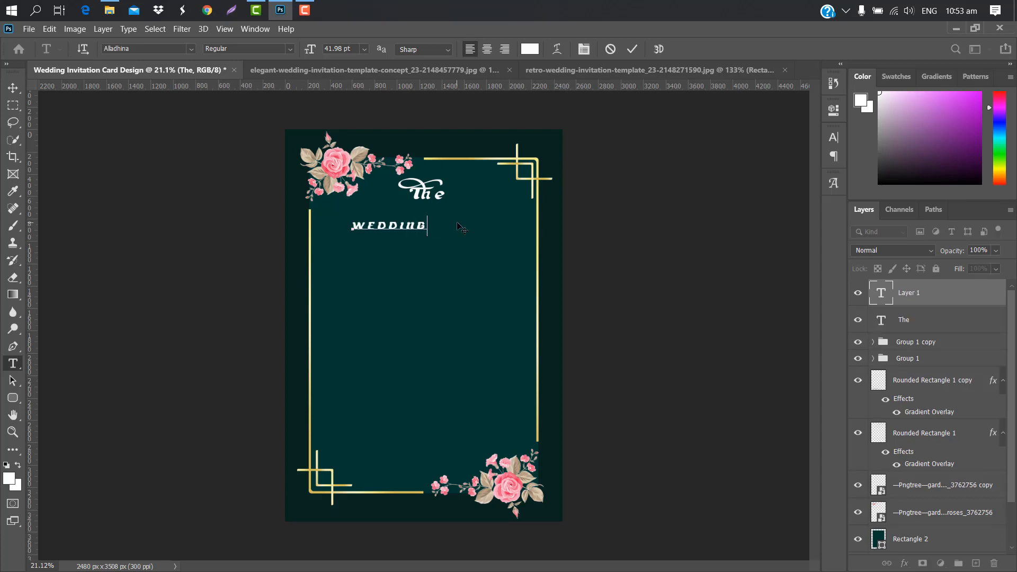
text(WEDDING)
click(633, 49)
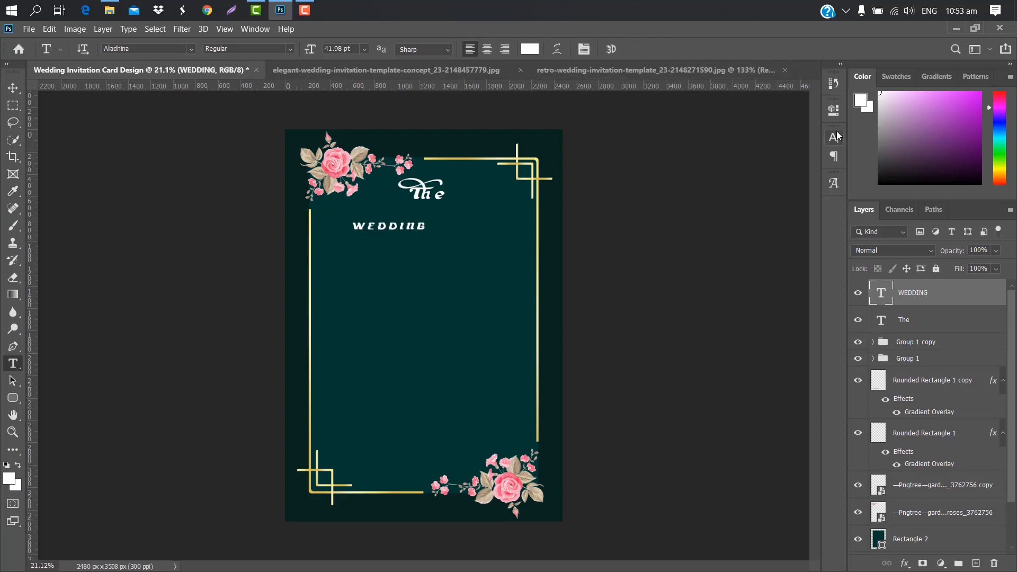
click(834, 136)
click(754, 156)
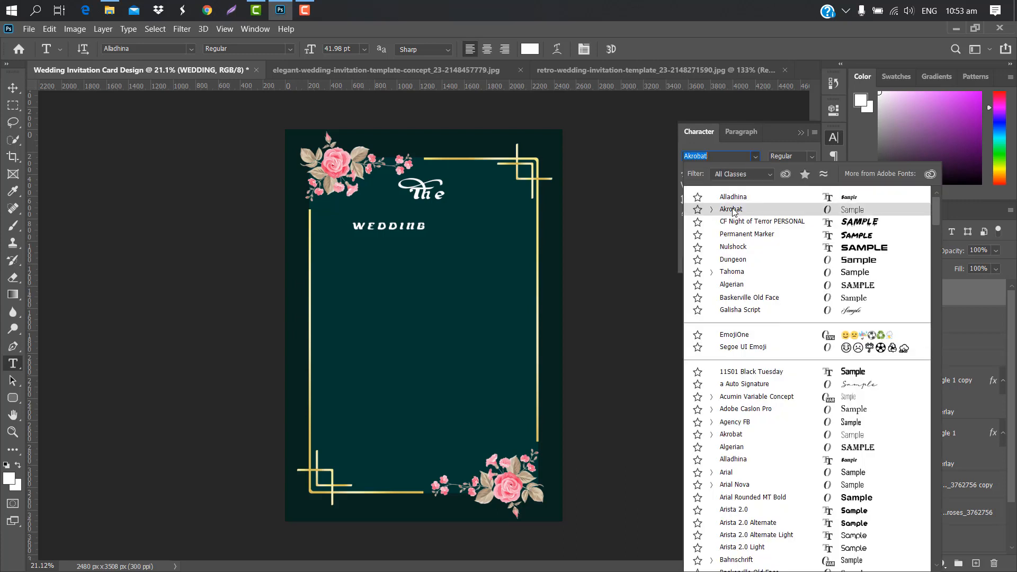
click(735, 217)
Step: Scale the "WEDDING" text to about 155% and position it directly beneath "The"
key(ctrl+t)
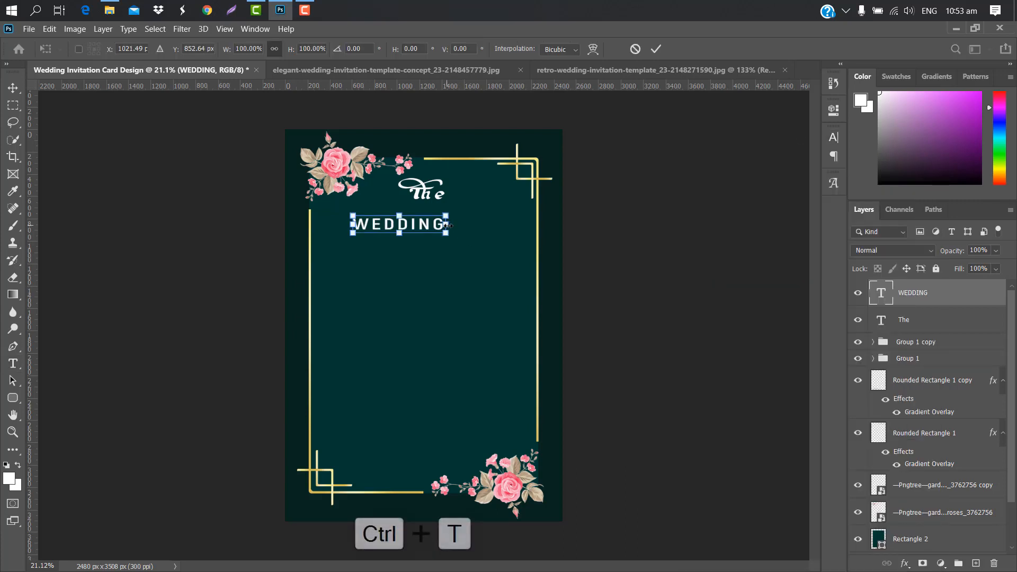
drag(481, 219, 445, 219)
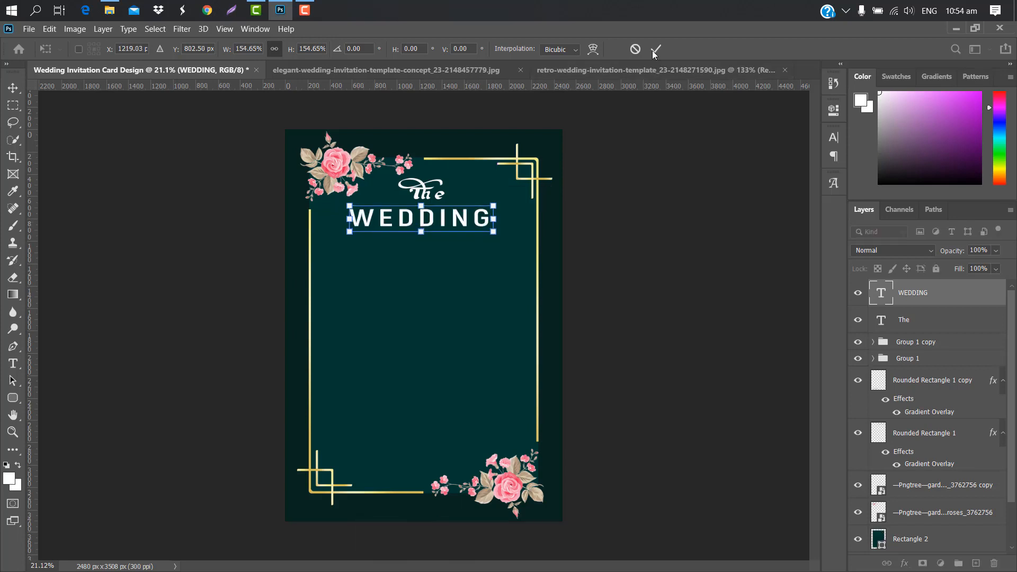
click(655, 49)
Step: Set the font style of "WEDDING" to Regular and recentre the text horizontally beneath "The"
click(828, 139)
click(809, 156)
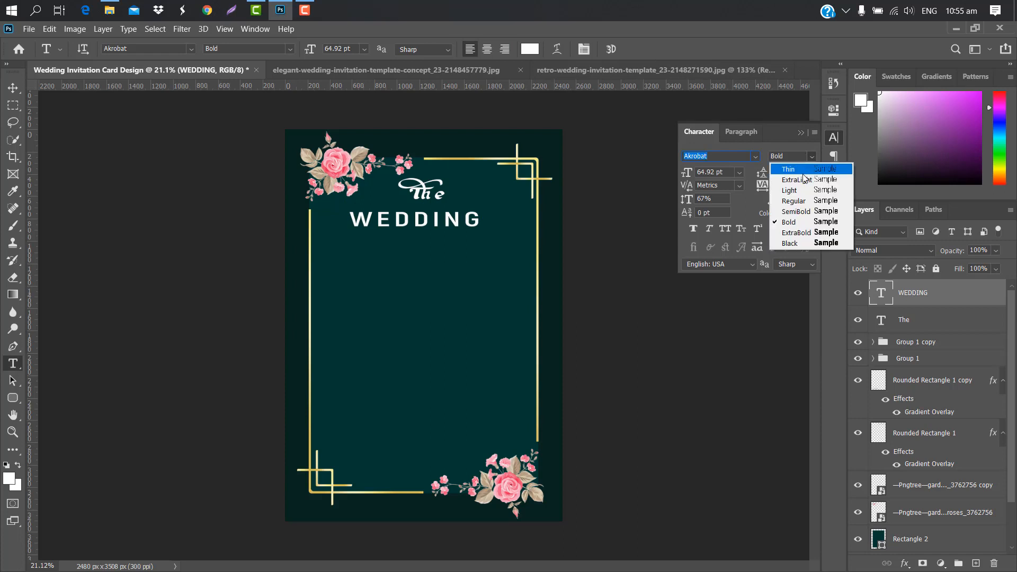
click(784, 207)
click(800, 133)
key(ctrl+t)
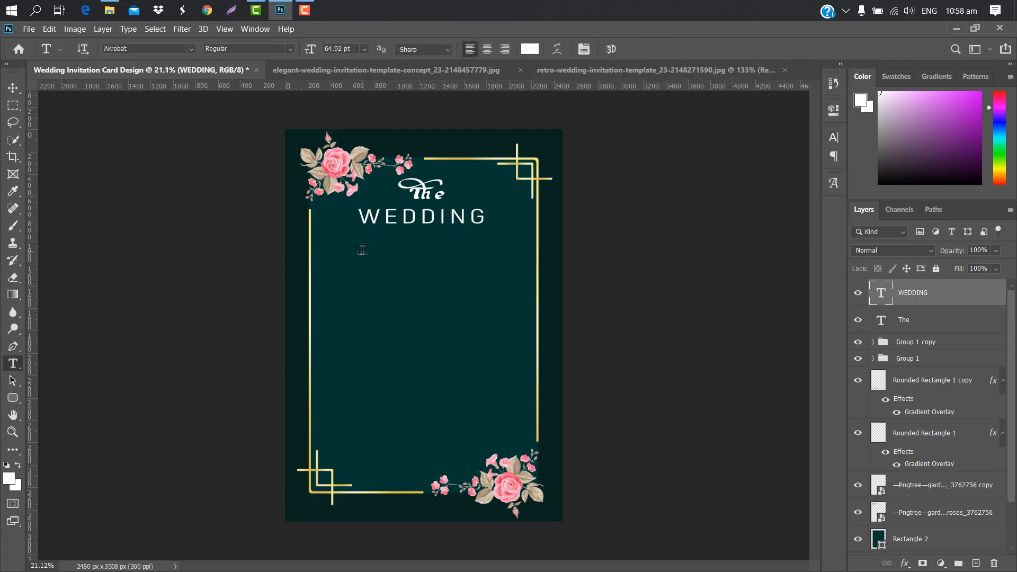
Step: Add the text "Celebration" below "WEDDING"
click(362, 250)
key(BackSpace)
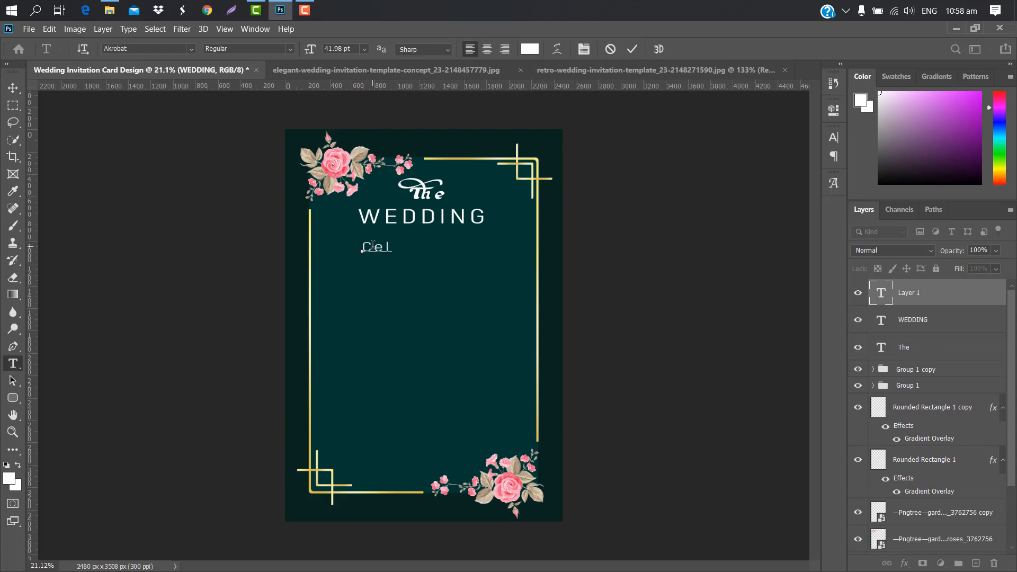
text(Celebration)
click(634, 49)
Step: Set the "Celebration" text to Brush Script MT with 94% vertical scale, 98% horizontal scale and a tracking of 60
click(834, 137)
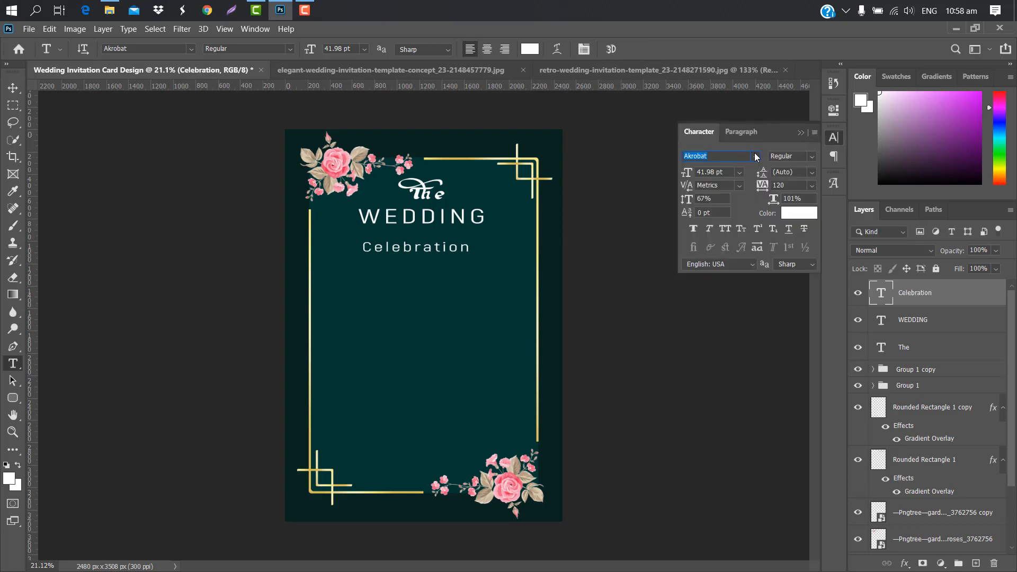
click(756, 156)
click(749, 208)
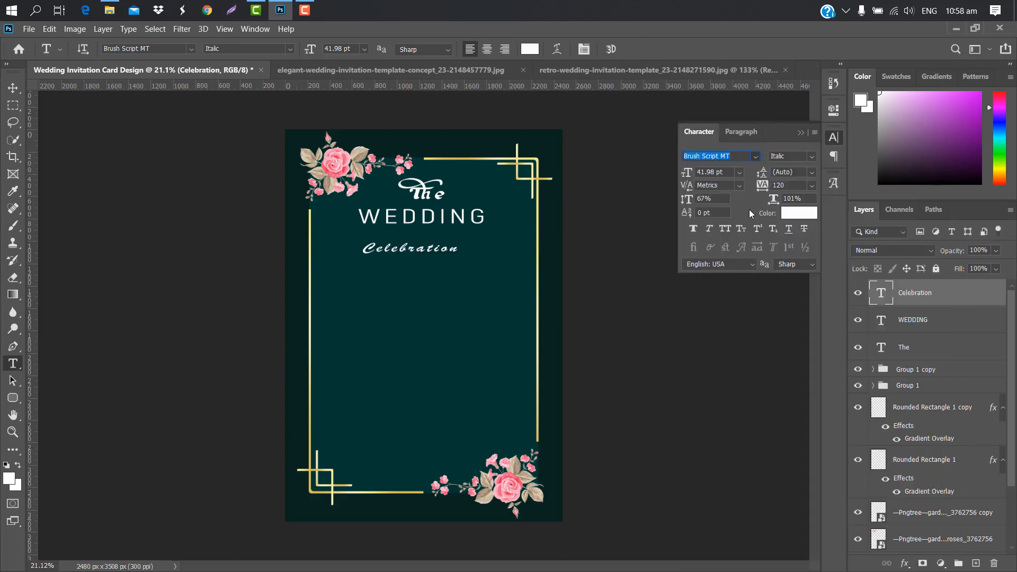
drag(687, 199, 709, 191)
drag(779, 200, 774, 200)
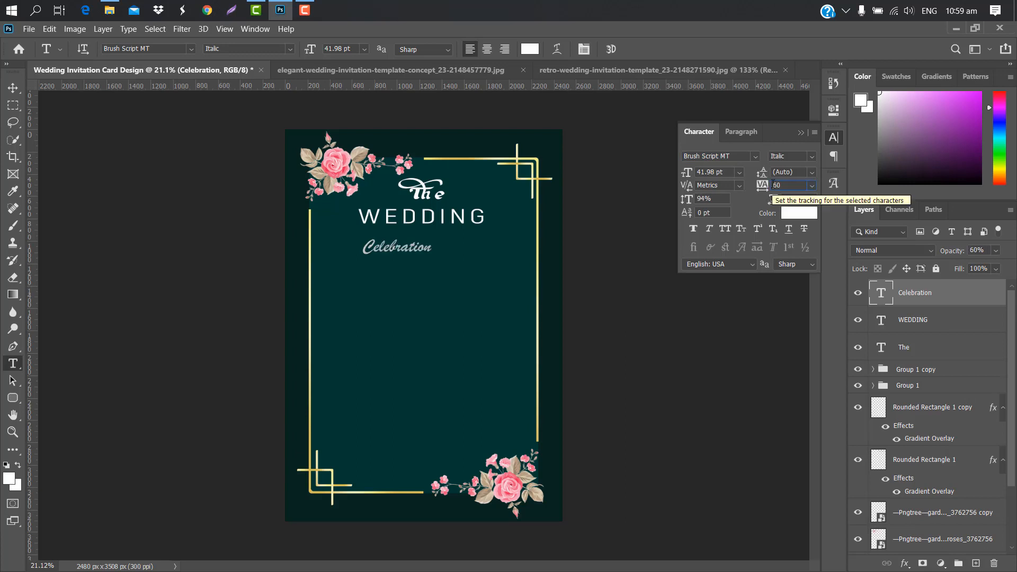
key(Return)
Step: Enlarge the "Celebration" text slightly and centre it directly beneath "WEDDING"
key(ctrl+t)
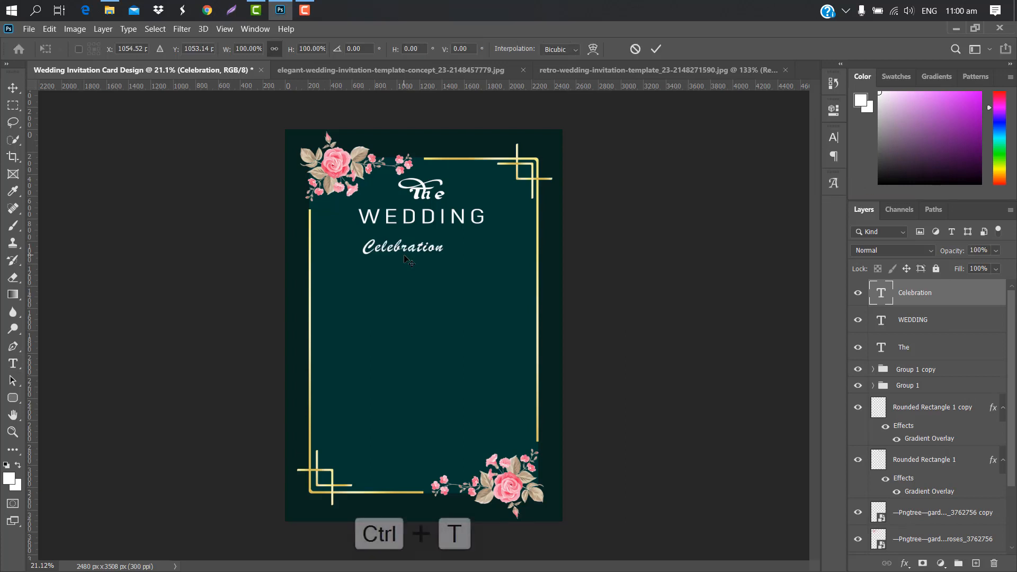
mouse_move(446, 244)
mouse_down()
mouse_move(459, 246)
mouse_move(432, 242)
mouse_up()
click(656, 49)
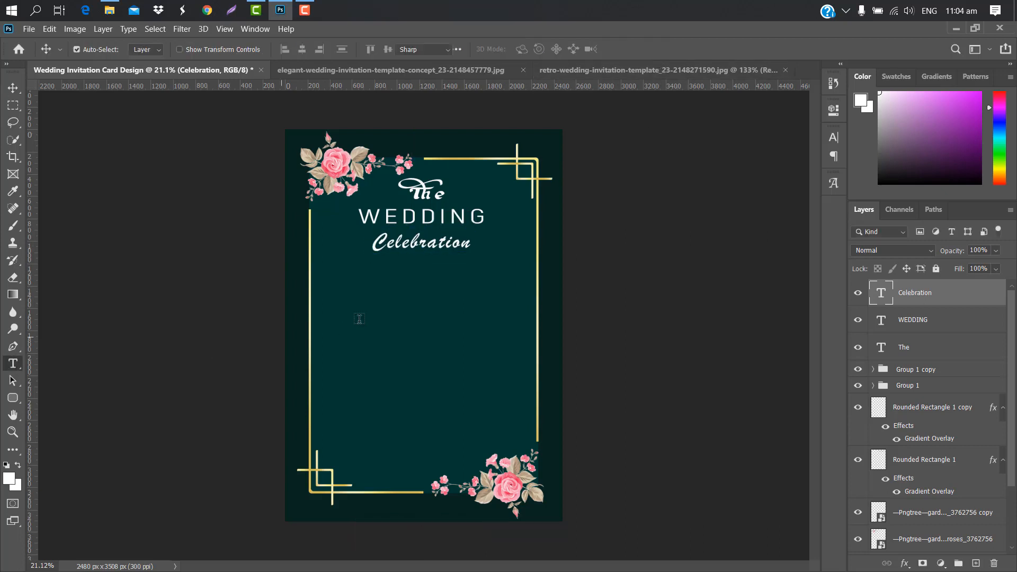
Step: Add the text "of" below "Celebration" and set its font to Bauhaus 93
key(t)
click(370, 275)
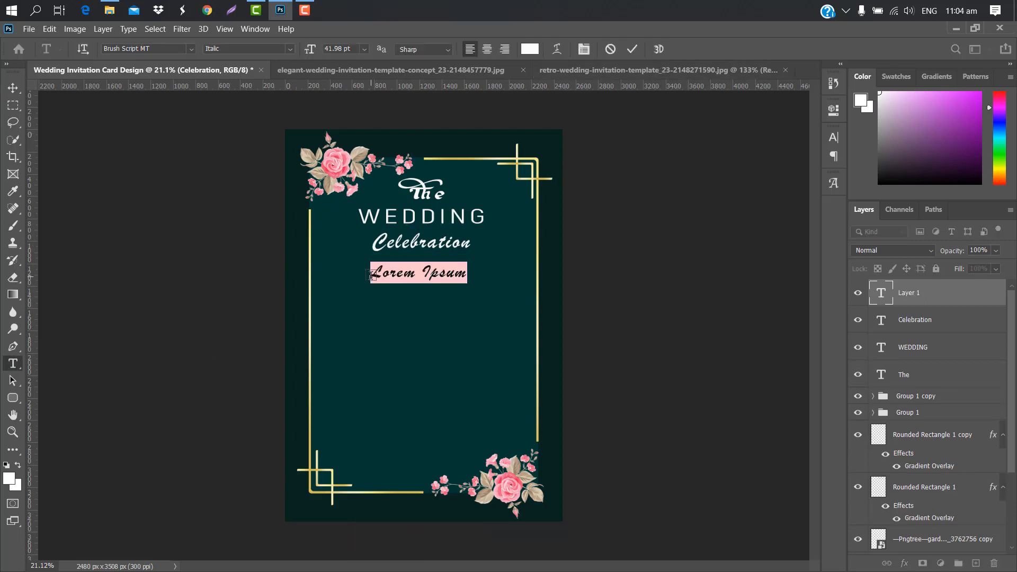
key(BackSpace)
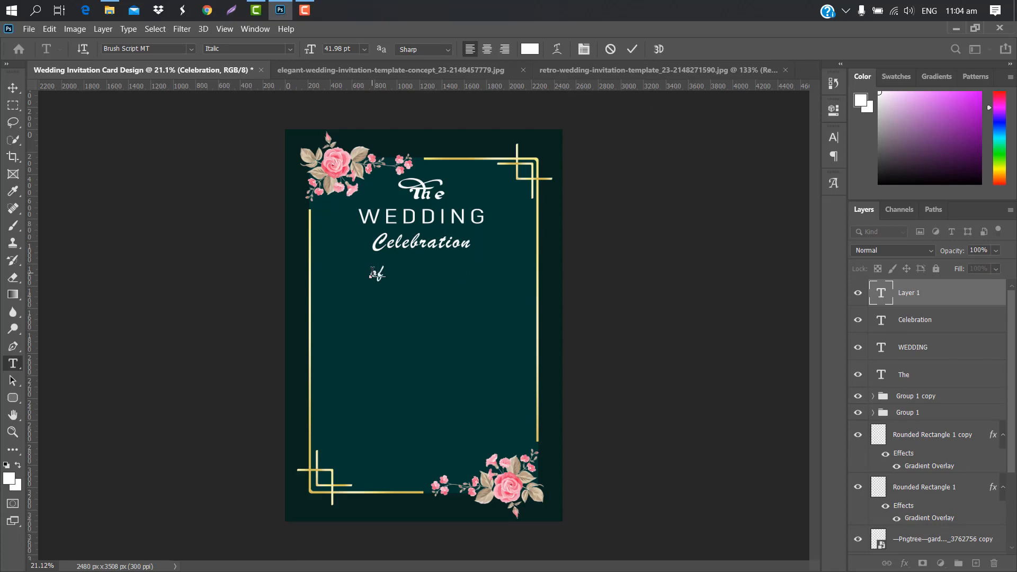
click(635, 50)
click(833, 138)
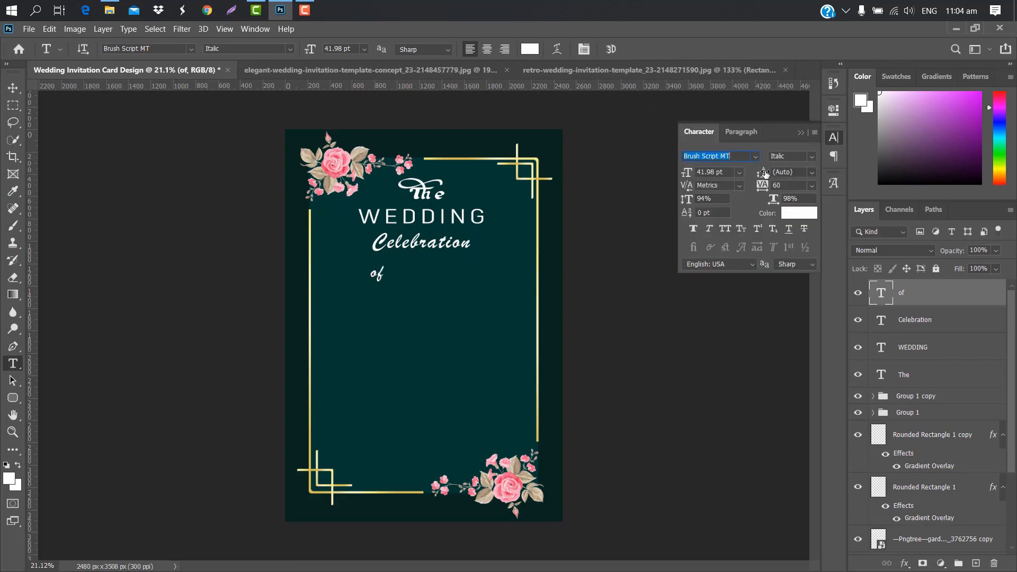
click(754, 157)
scroll(743, 536, down, 2)
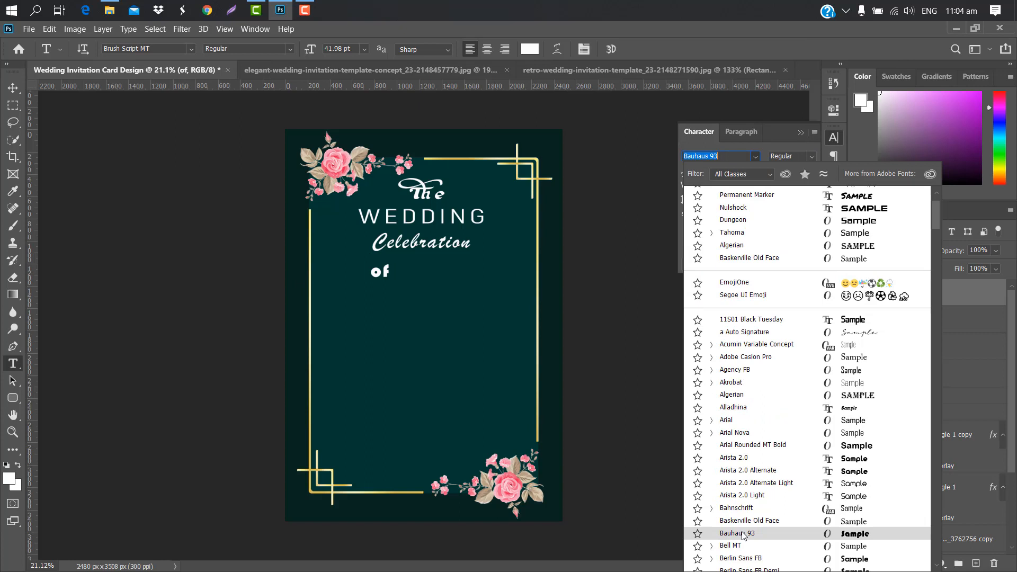
click(743, 533)
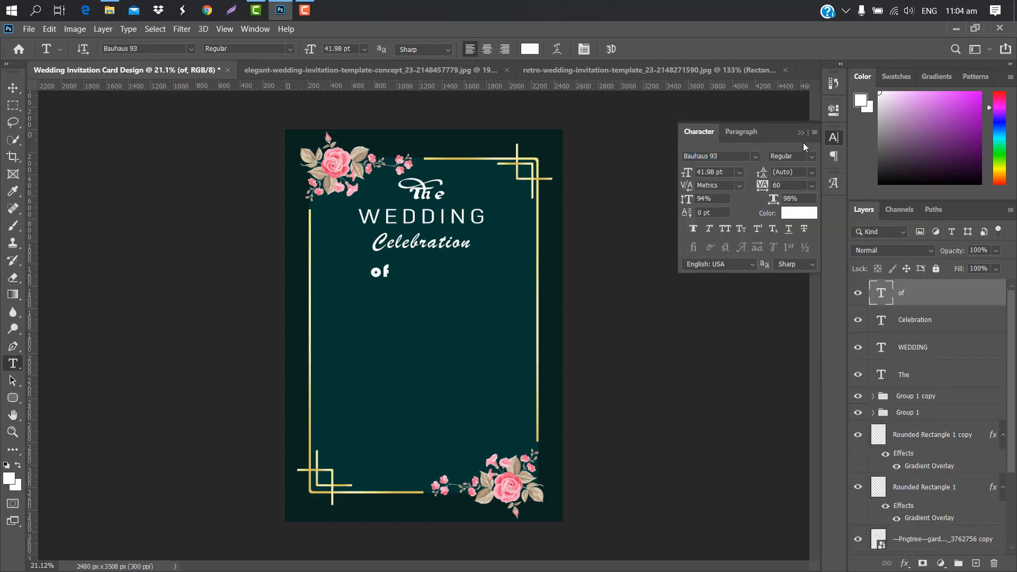
Step: Scale the "of" text to about 132% and centre it horizontally beneath "Celebration"
key(ctrl+t)
drag(394, 272, 434, 262)
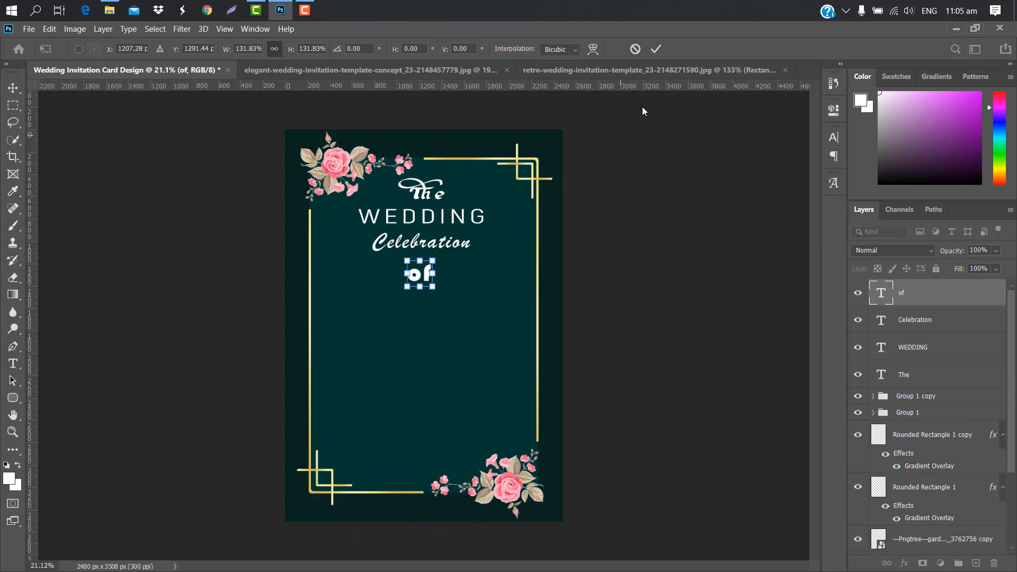
click(655, 49)
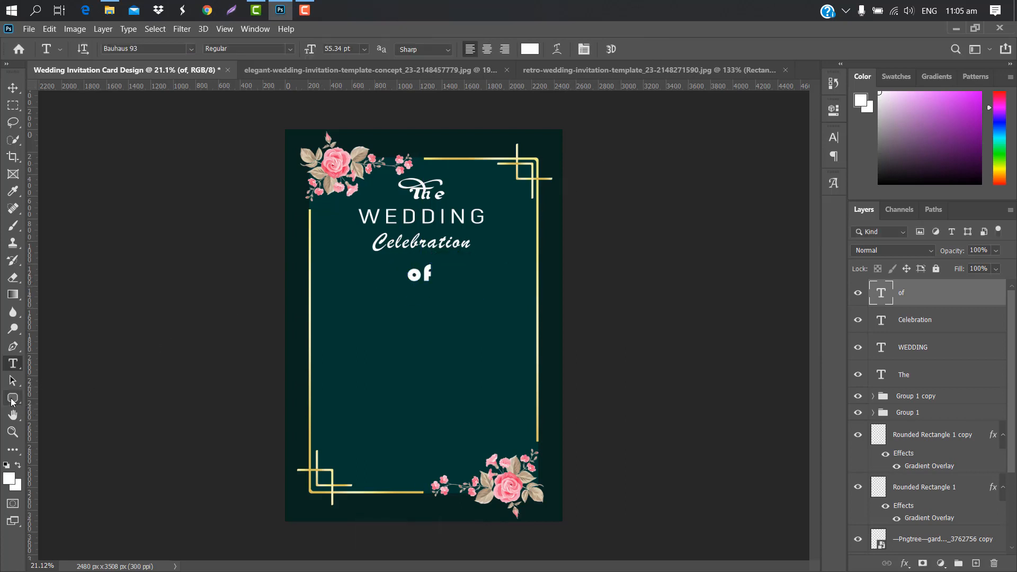
Step: Draw a filled rectangle about 262 × 173 px below the "of" text
click(12, 397)
right_click(12, 397)
click(46, 400)
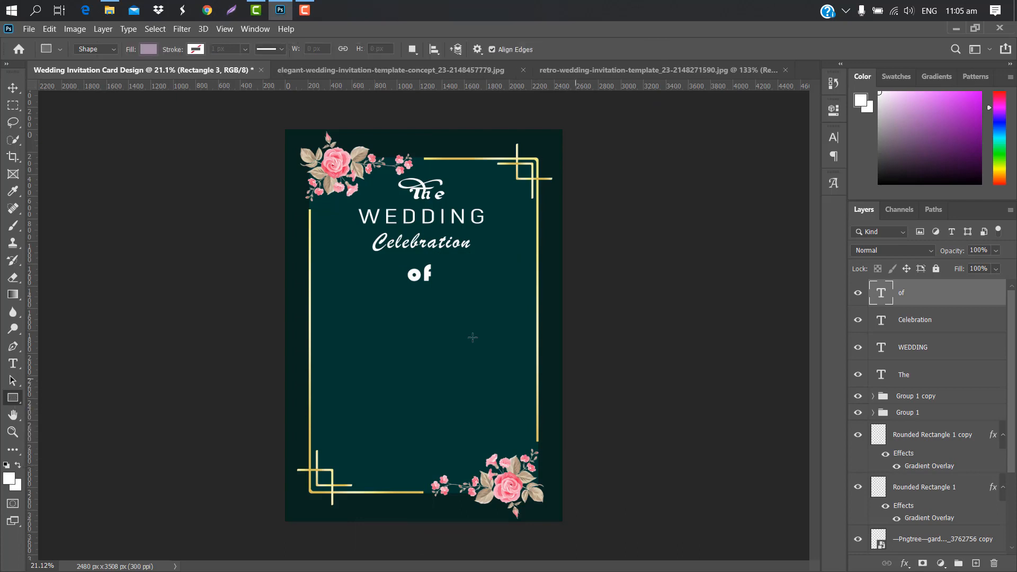
drag(417, 309, 447, 328)
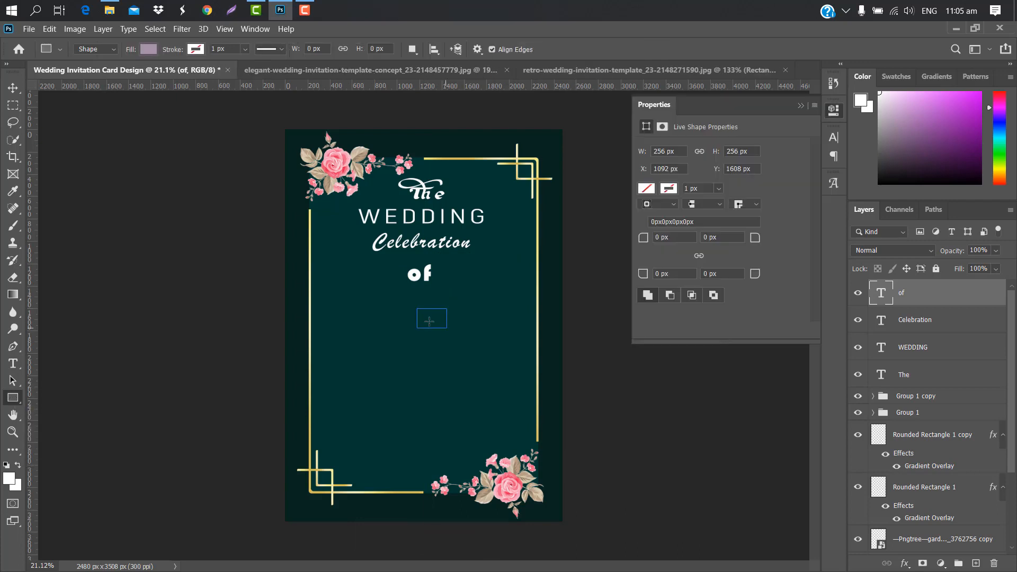
click(802, 104)
Step: Place a horizontal guide through the rectangle's middle and draw a Pen triangle about 111 × 269 px over its left edge, pointing inward
scroll(479, 288, up, 4)
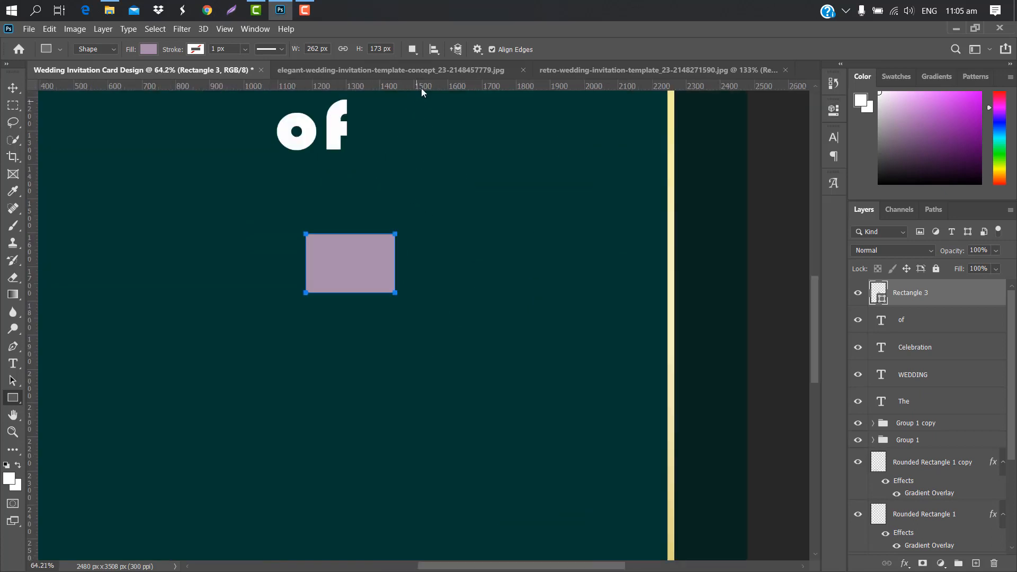
drag(420, 84, 413, 263)
key(v)
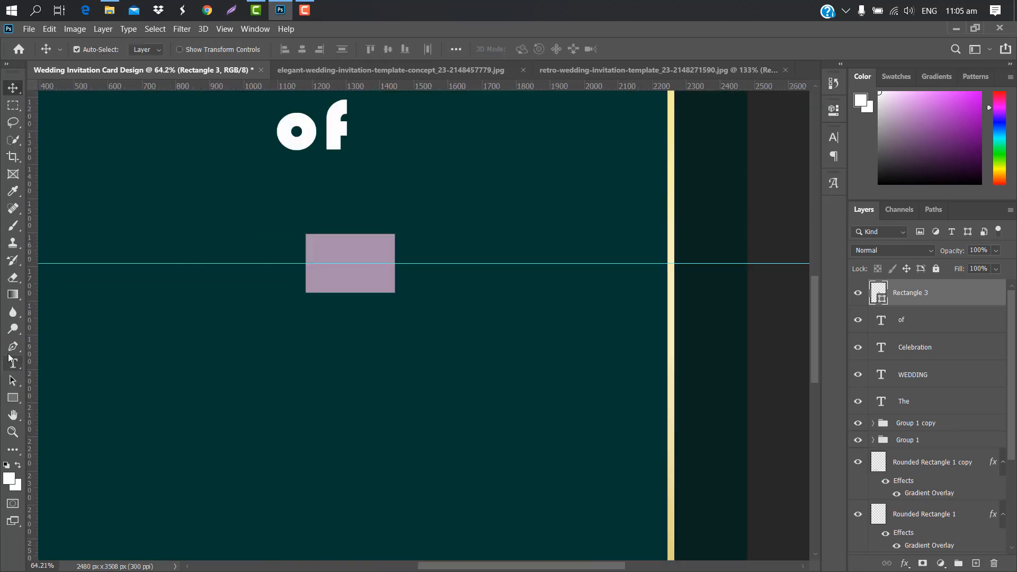
click(13, 348)
click(296, 218)
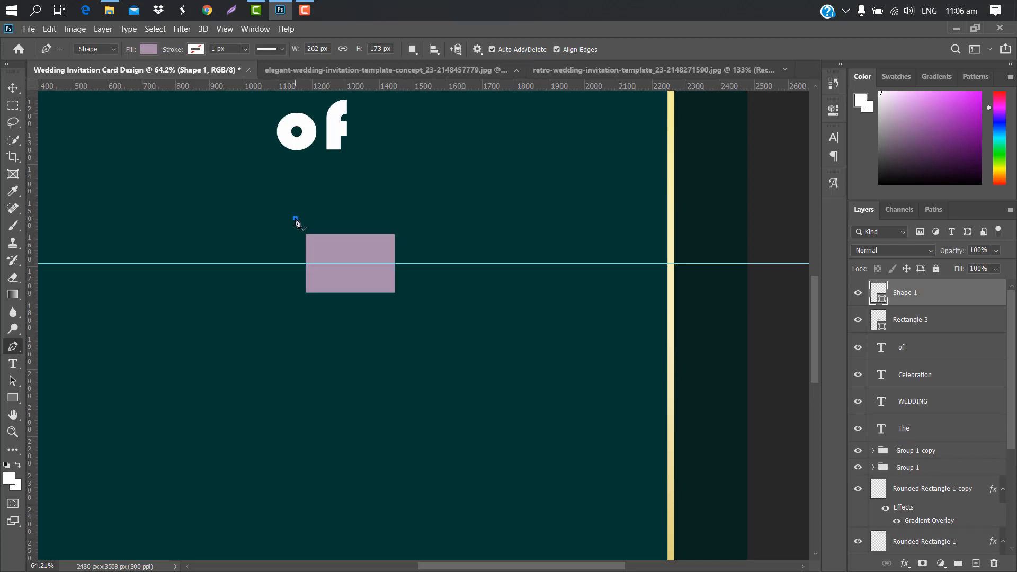
click(294, 310)
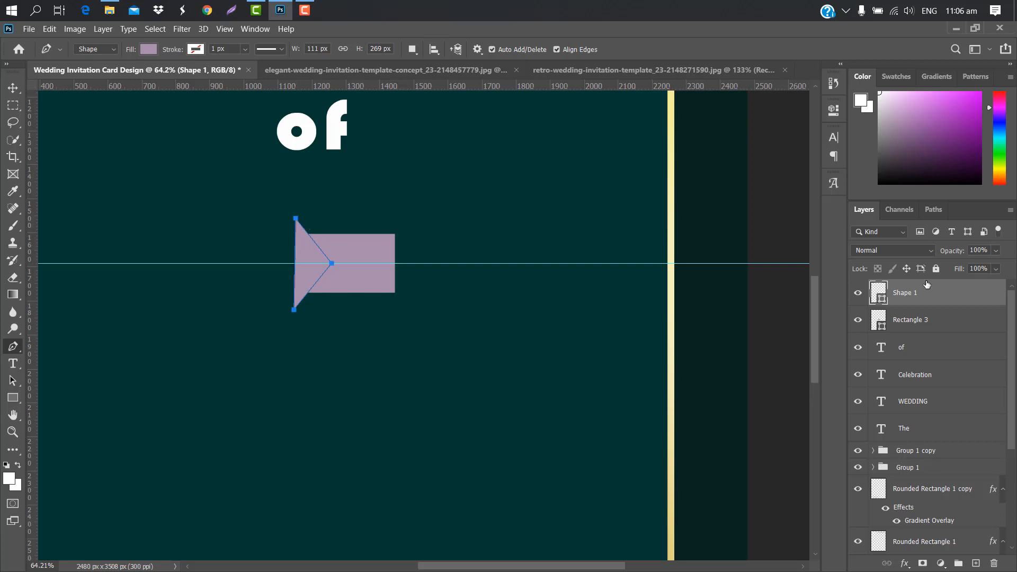
Step: Rasterize the rectangle, cut the triangle's outline out of its left end to form a ribbon notch, and remove the triangle layer
ctrl+click(879, 299)
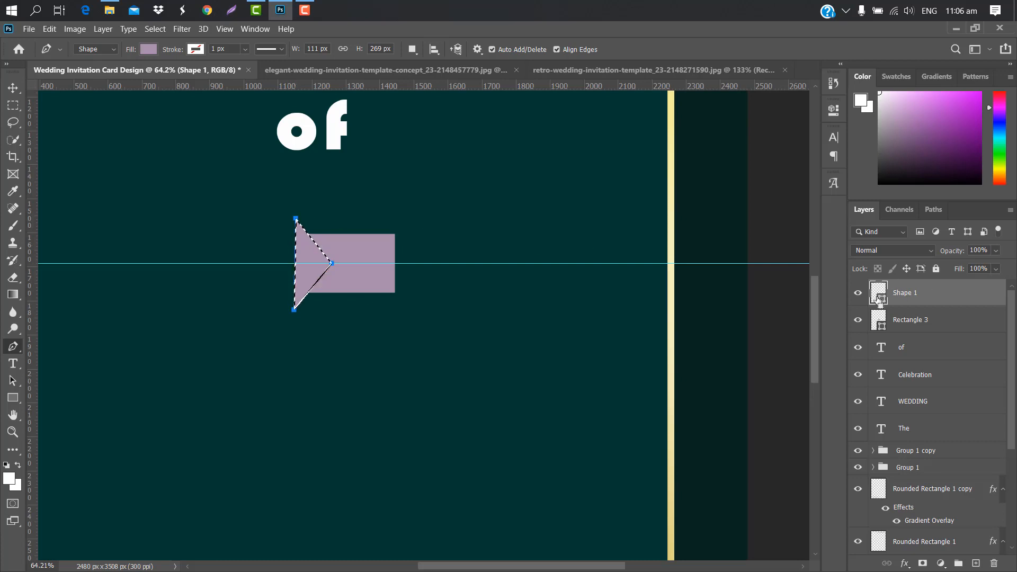
click(951, 325)
right_click(952, 326)
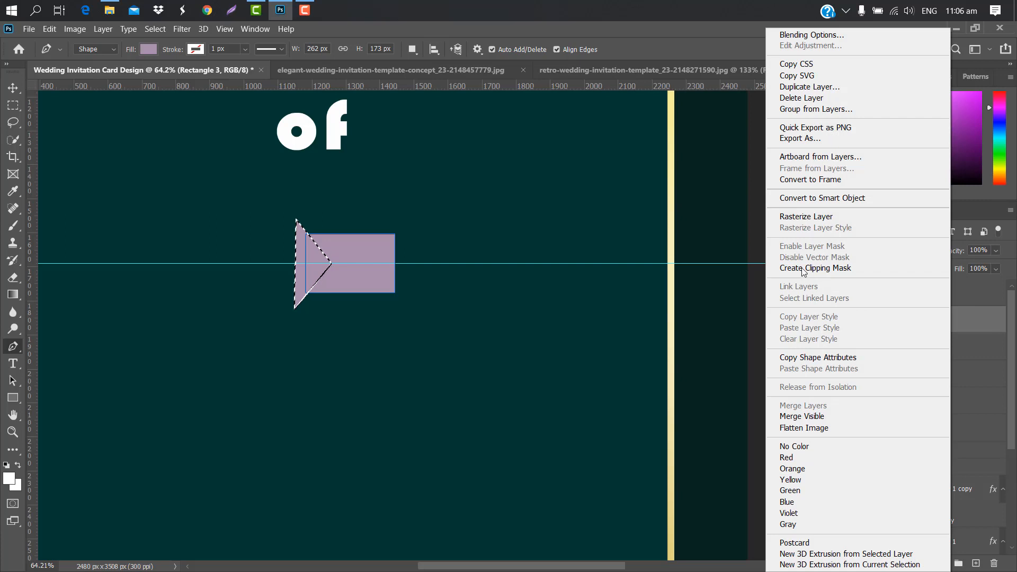
click(815, 216)
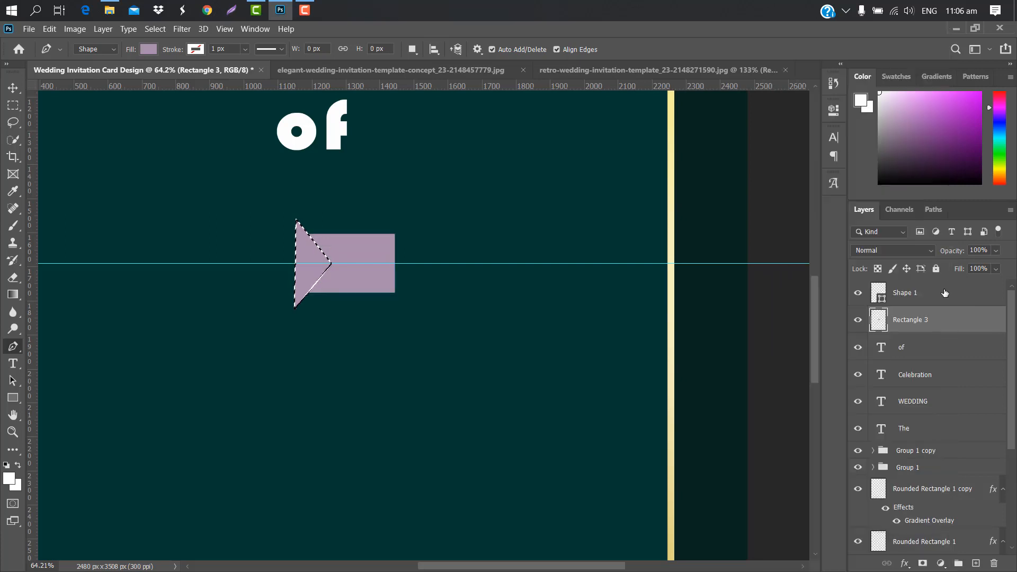
click(945, 292)
drag(945, 293, 994, 563)
key(ctrl+d)
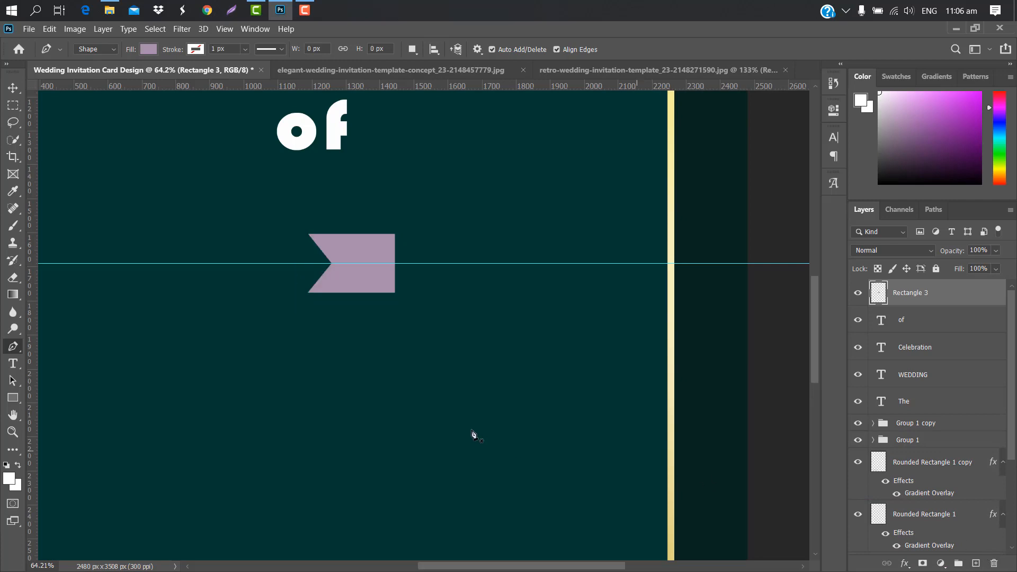
Step: Remove the horizontal guide from the card
click(11, 87)
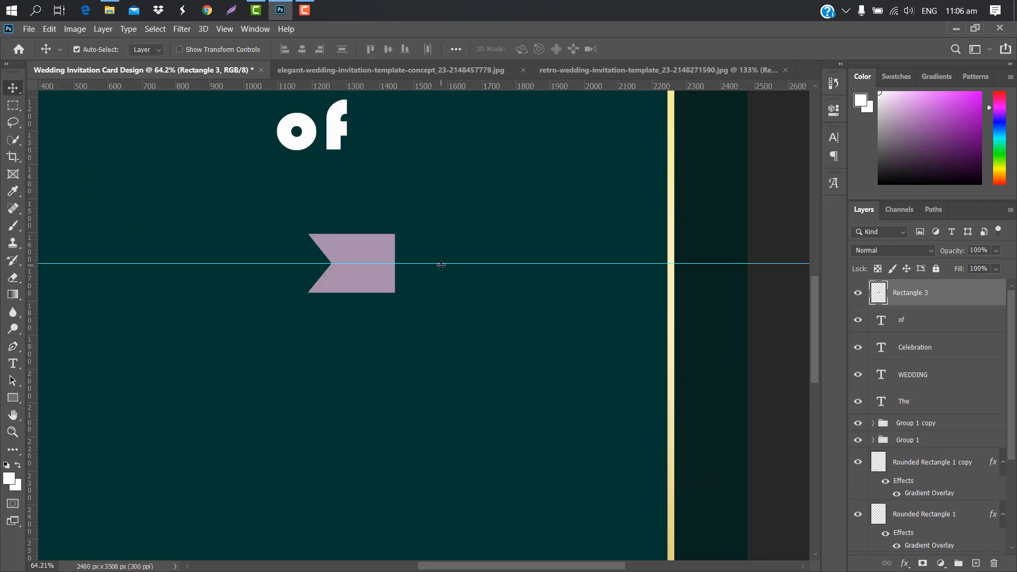
drag(438, 263, 436, 85)
key(ctrl+0)
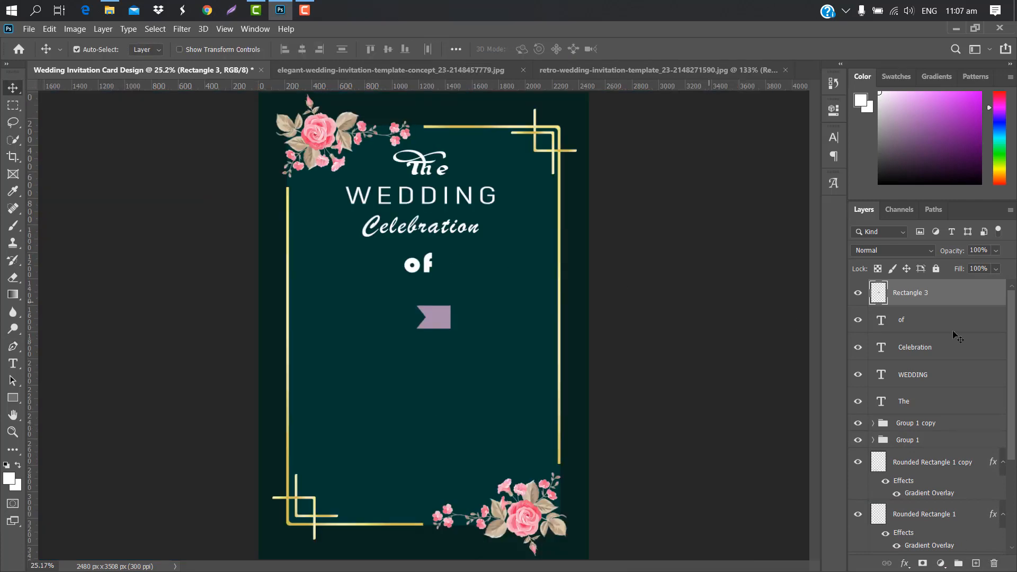
Step: Apply the gold linear Gradient Overlay to the notched ribbon shape, with a 13° angle and 126% scale
double_click(984, 300)
click(594, 238)
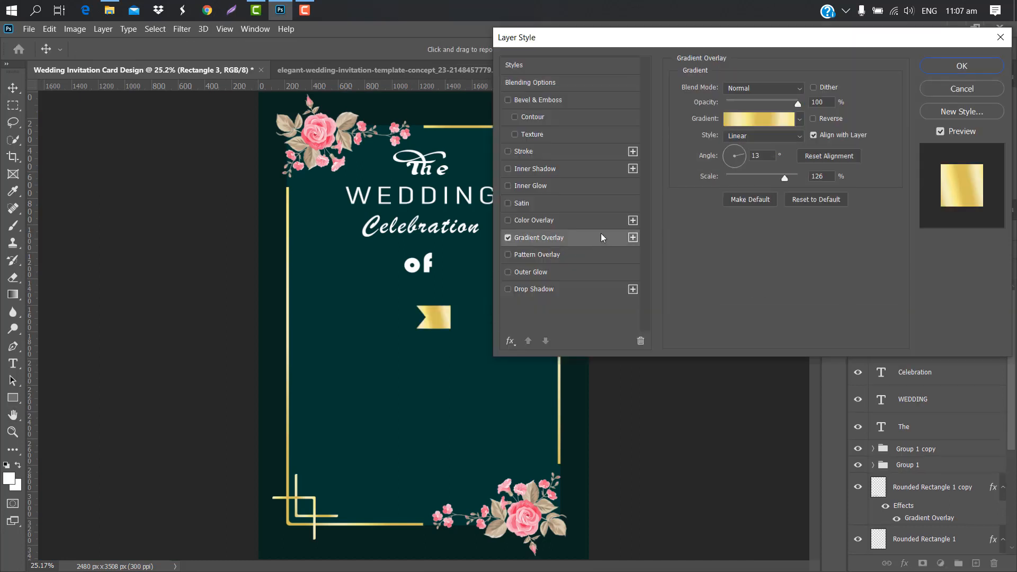
click(940, 71)
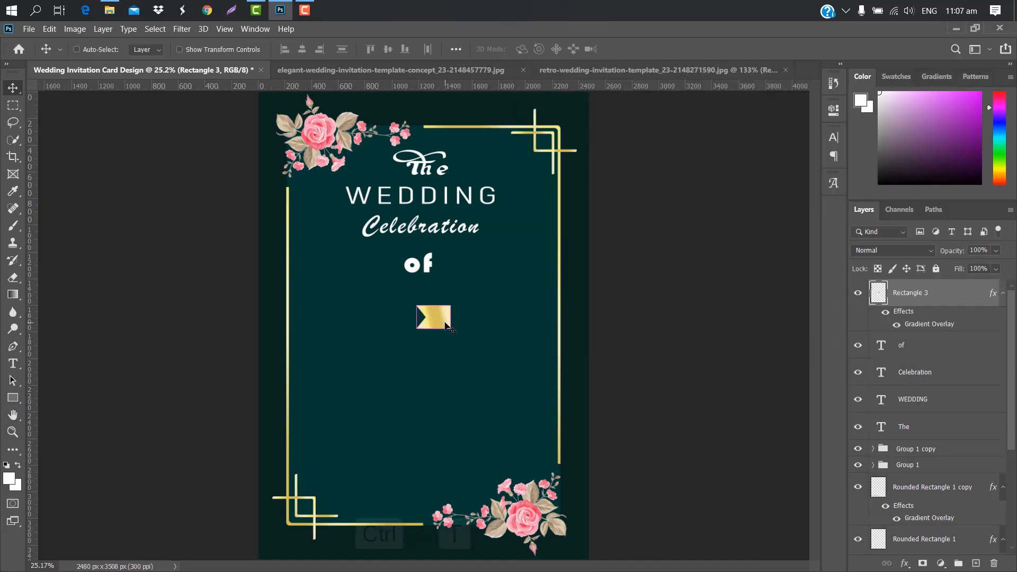
Step: Scale the gold ribbon to about 76% and place it to the left of "of", vertically aligned with the text
key(ctrl+t)
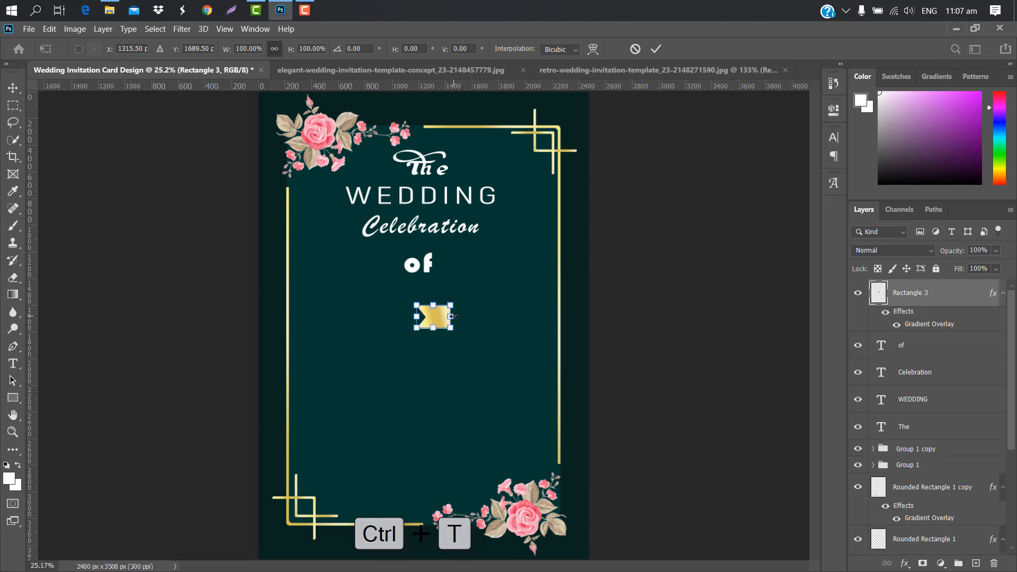
drag(454, 317, 375, 255)
scroll(377, 269, up, 6)
scroll(377, 269, up, 1)
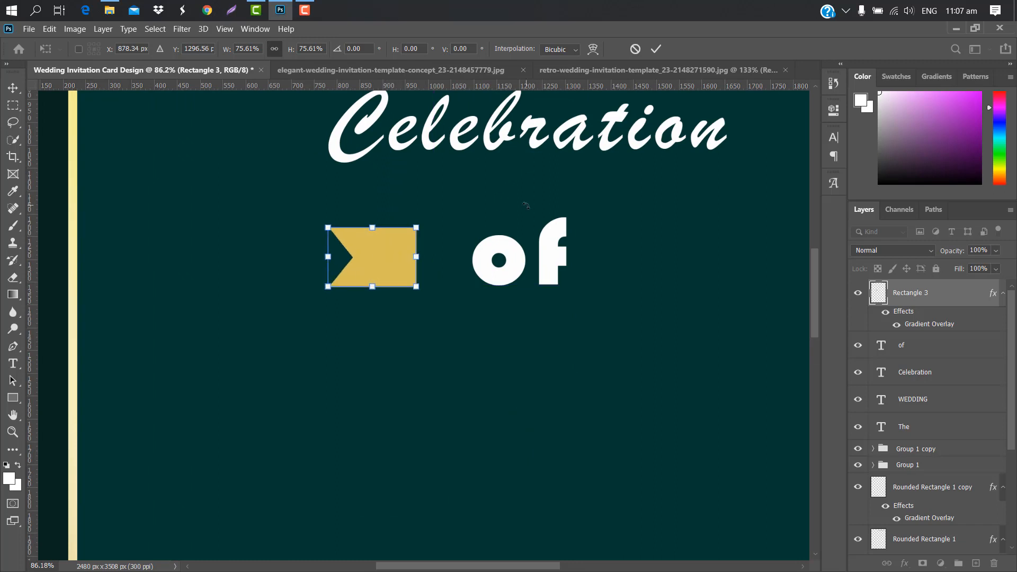
key(Down)
key(Down)
click(655, 49)
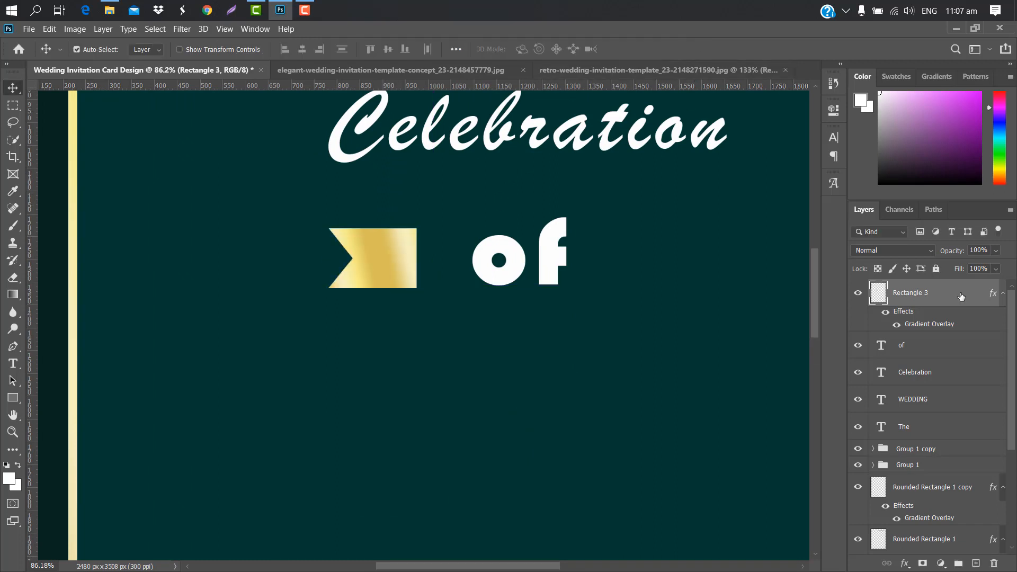
Step: Duplicate the gold ribbon, flip the copy horizontally and place it on the right side of "of", level with the original
key(ctrl+j)
key(ctrl+t)
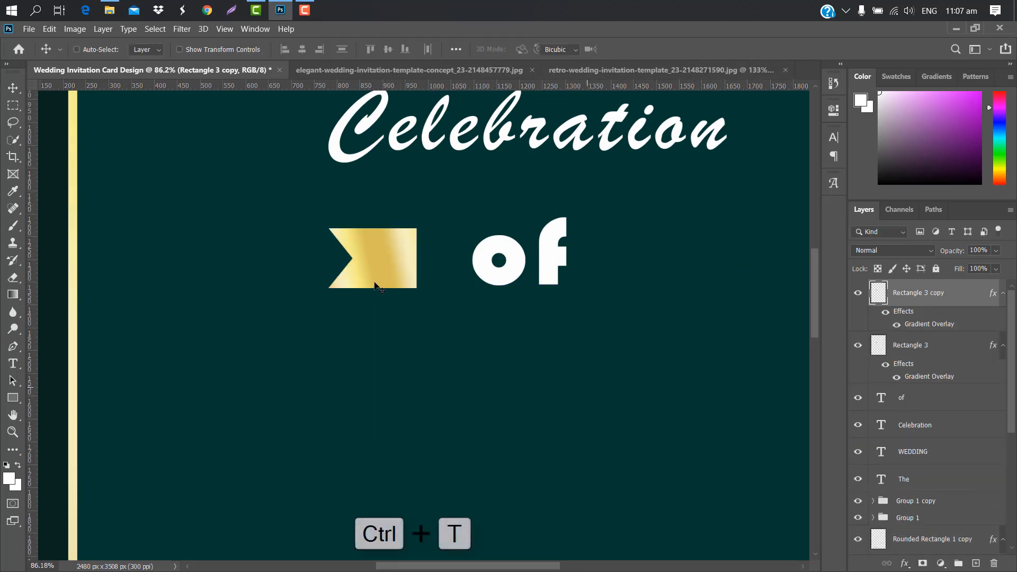
right_click(386, 264)
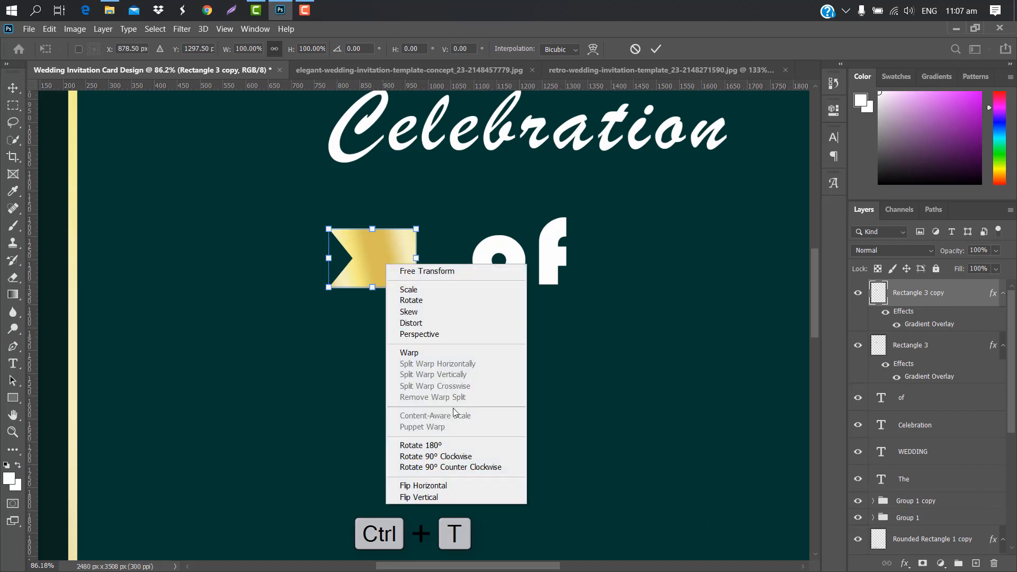
click(452, 484)
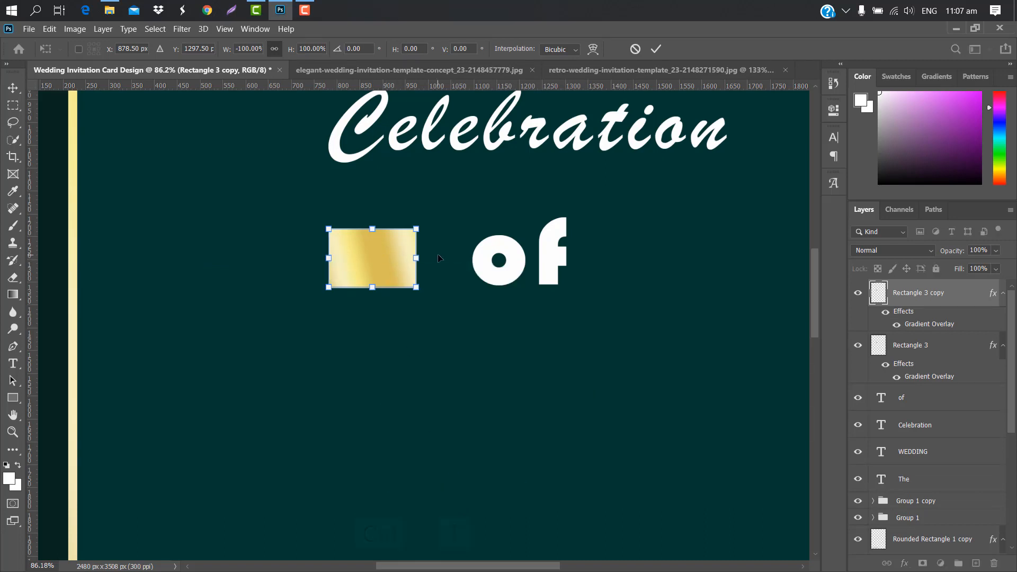
drag(405, 257, 682, 256)
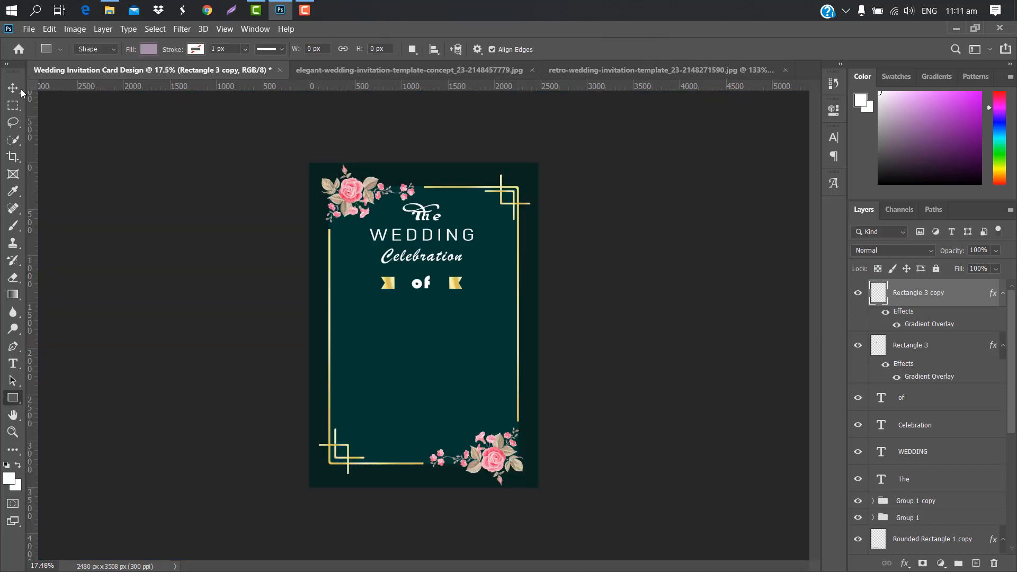
Step: Add a text line with the groom's first name in capitals below "of"
click(13, 363)
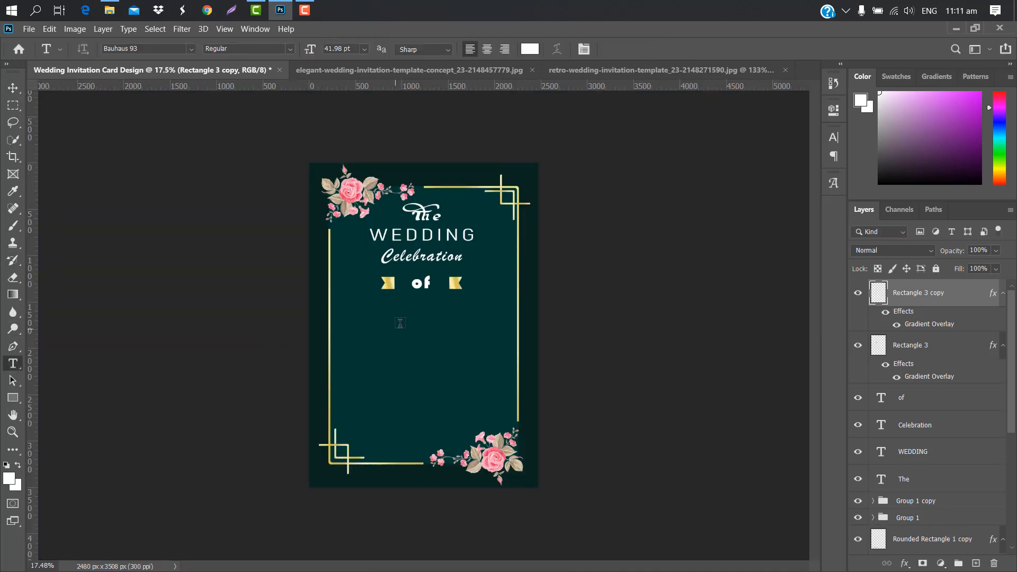
click(399, 307)
key(BackSpace)
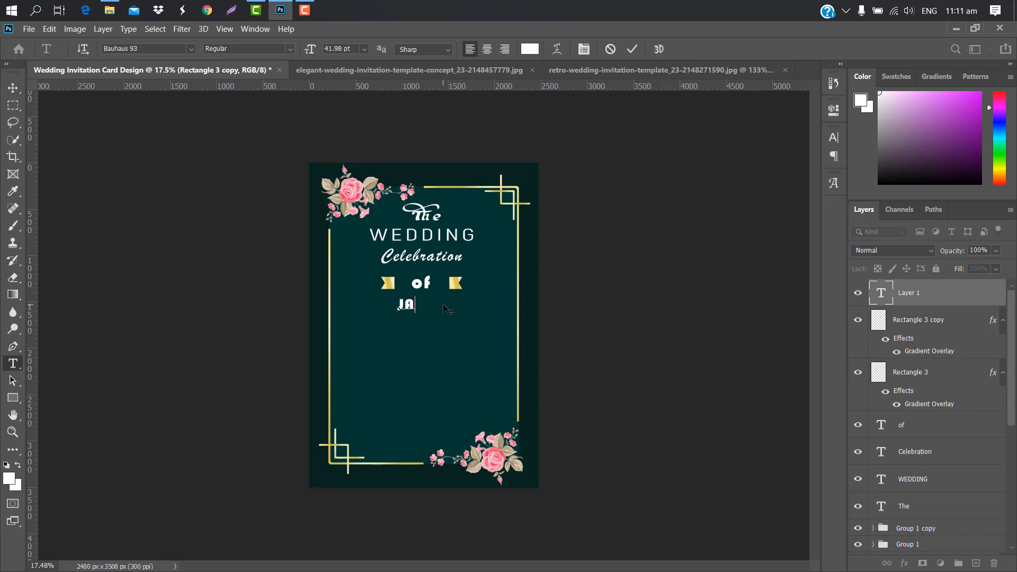
click(632, 50)
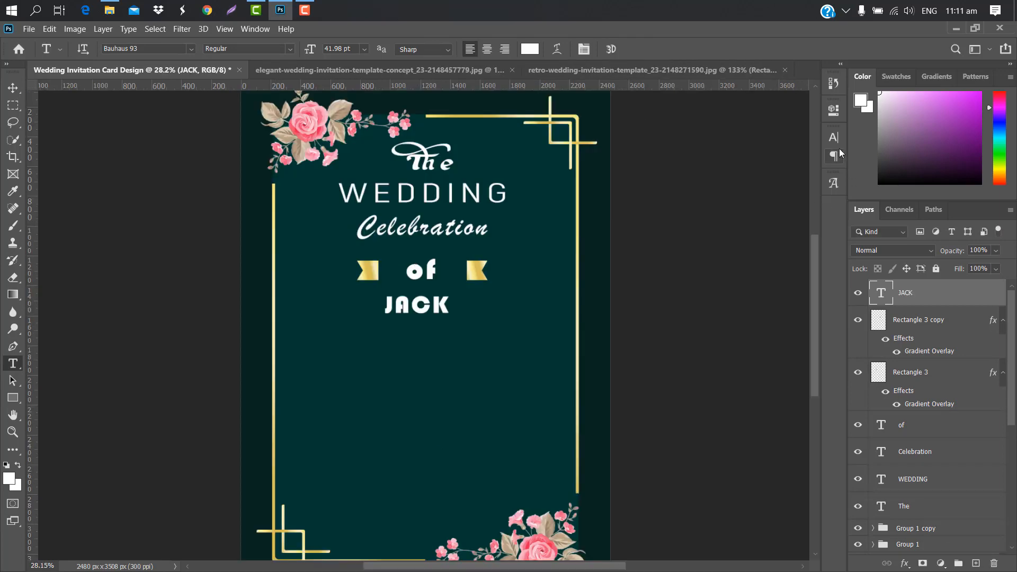
Step: Format the groom's name in Tahoma with 138% horizontal scale, 103% vertical scale and 260 tracking
click(833, 138)
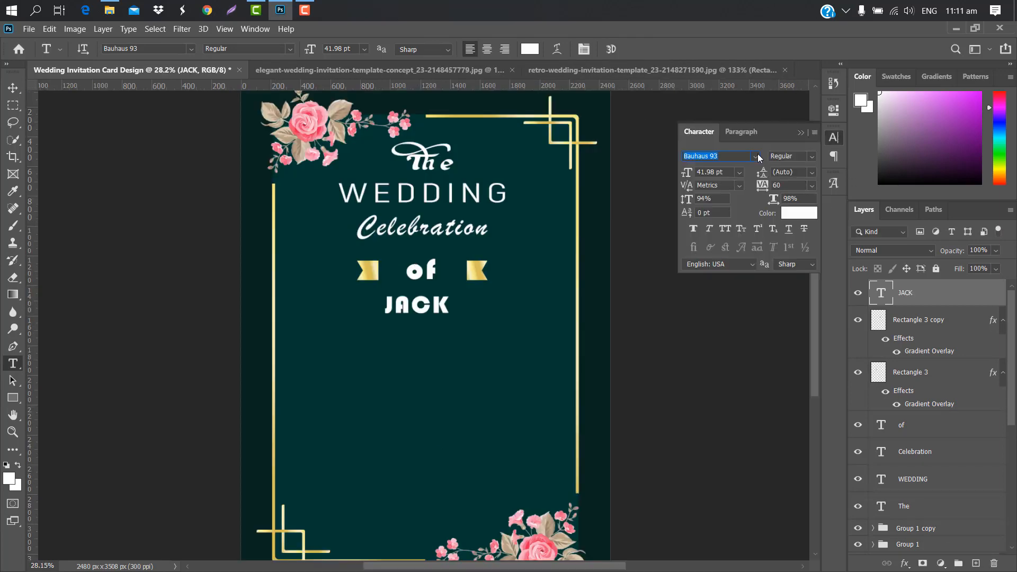
click(755, 157)
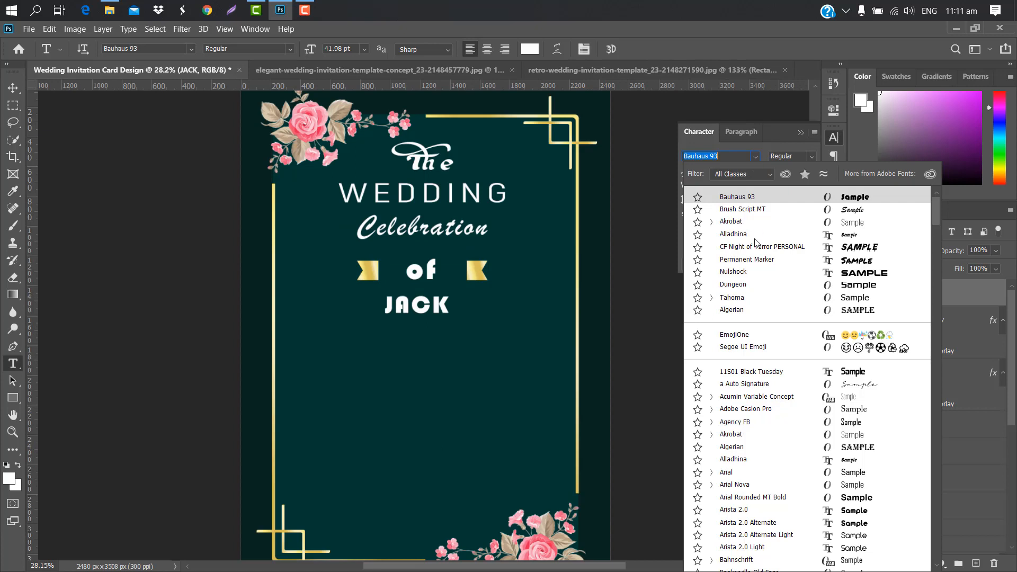
click(736, 297)
drag(773, 199, 803, 198)
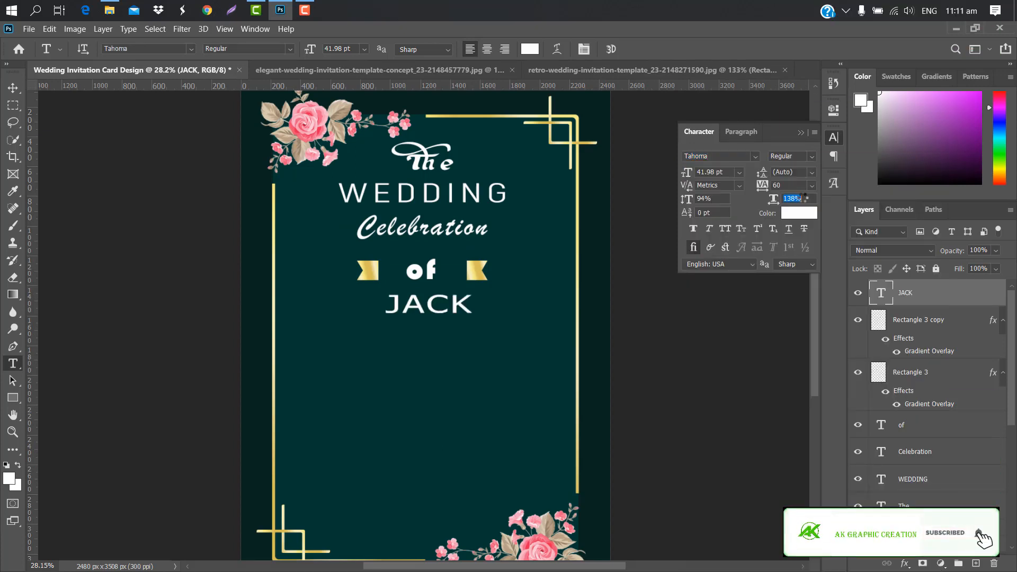
drag(682, 199, 688, 199)
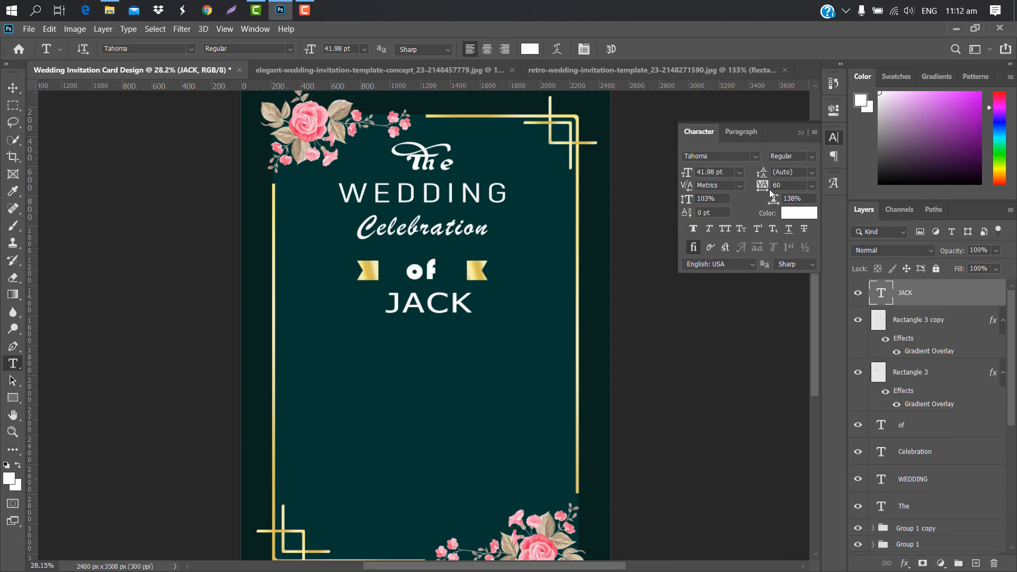
drag(766, 188, 769, 187)
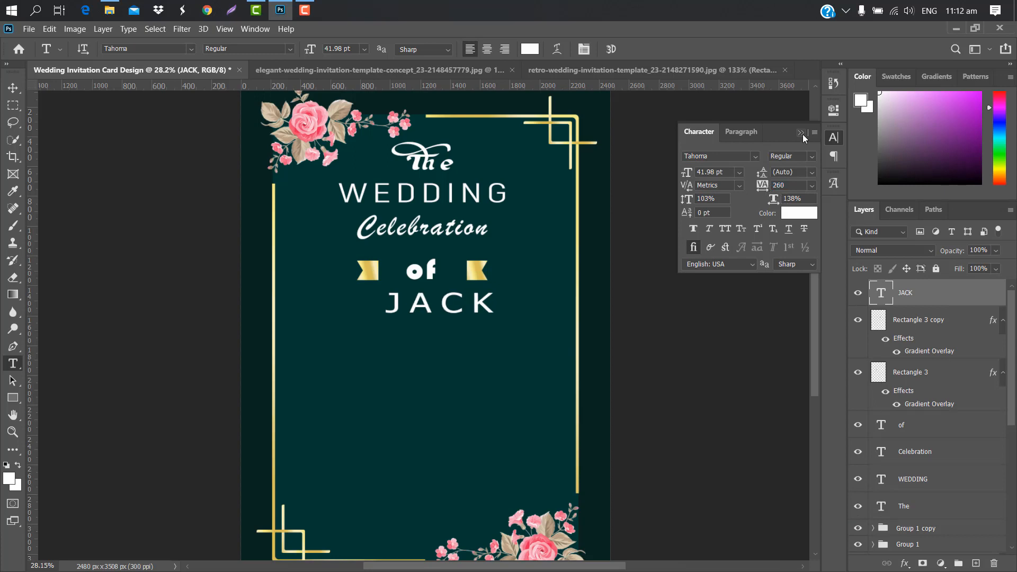
click(801, 133)
Step: Enlarge the groom's name to about 113% and centre it beneath "of", spanning the width between the ribbons' outer ends
key(ctrl+t)
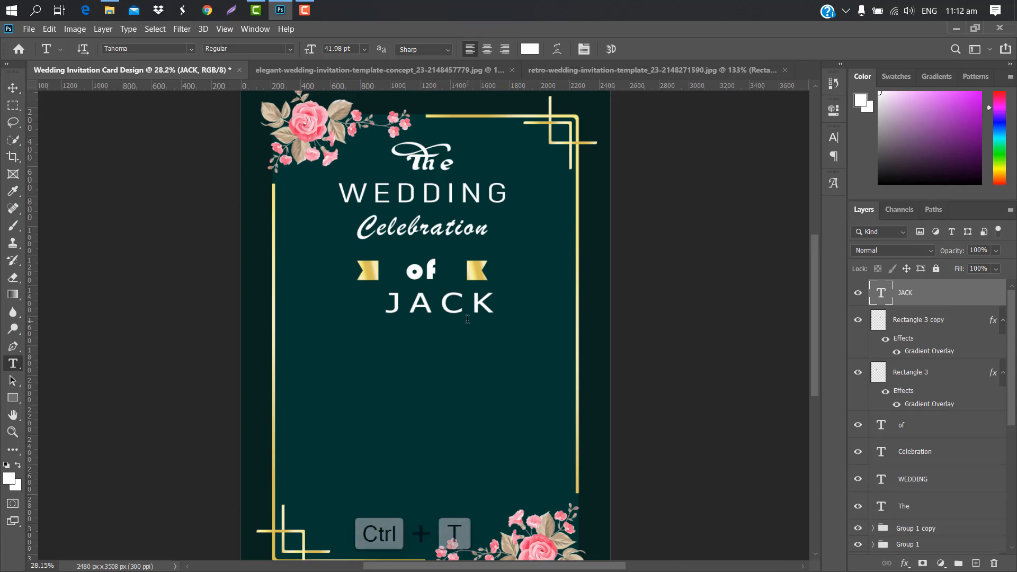
drag(473, 305, 448, 311)
key(Up)
key(Up)
key(Up)
key(Up)
key(Up)
key(Up)
key(Up)
key(Up)
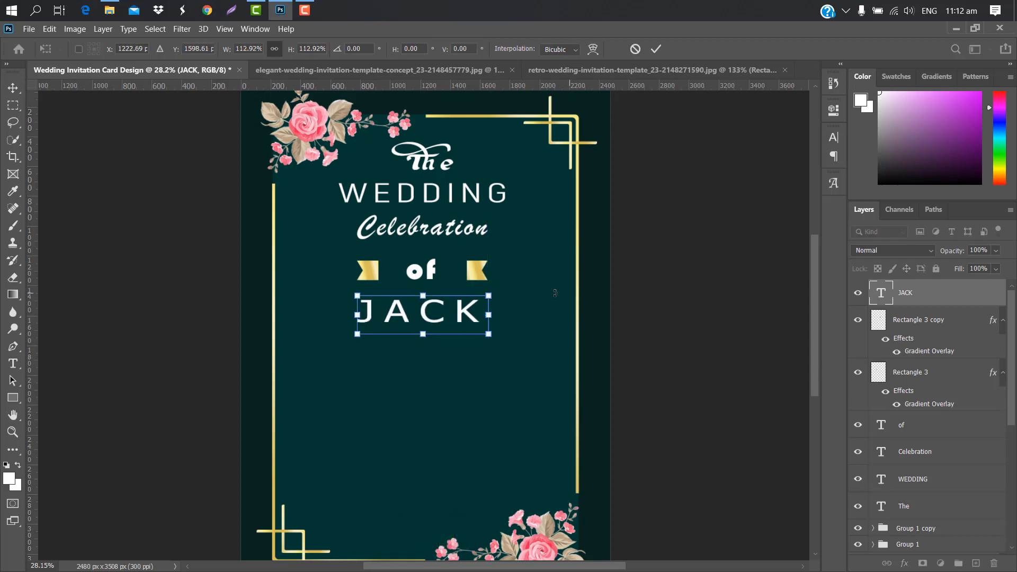
key(Up)
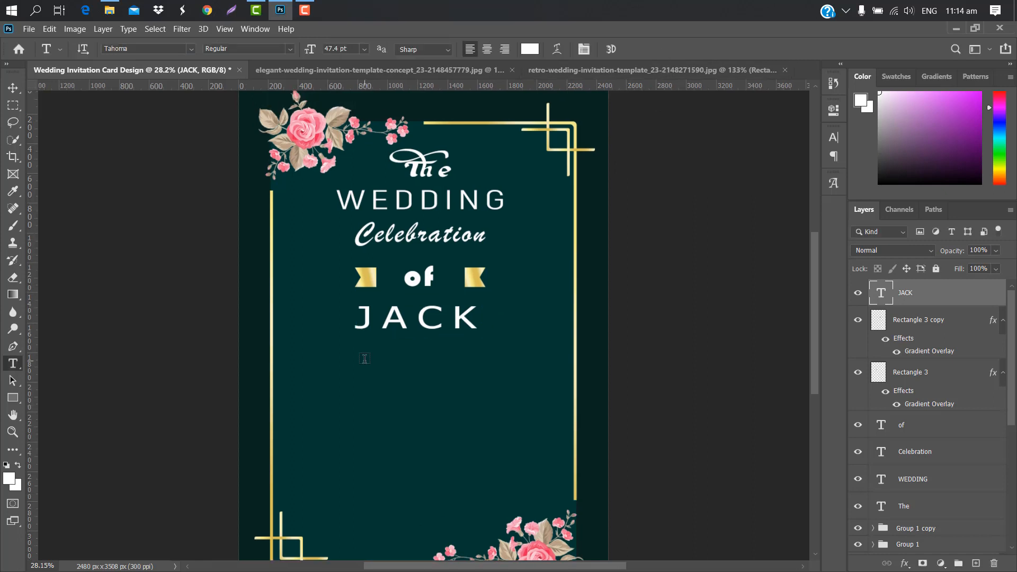
Step: Add an "&" text layer and centre it below the groom's name
click(364, 360)
key(BackSpace)
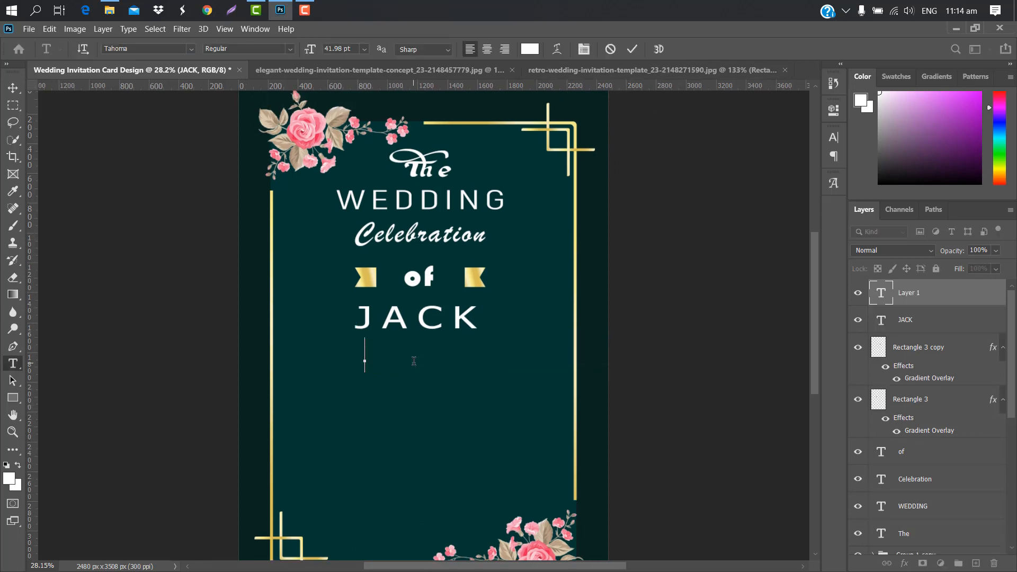
text(&)
click(631, 50)
key(ctrl+t)
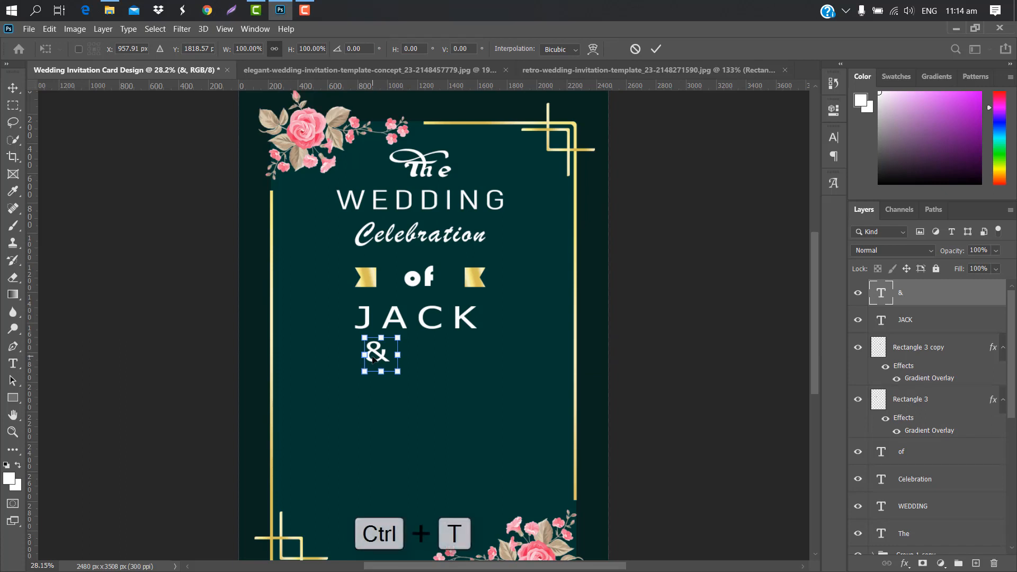
drag(381, 358, 420, 365)
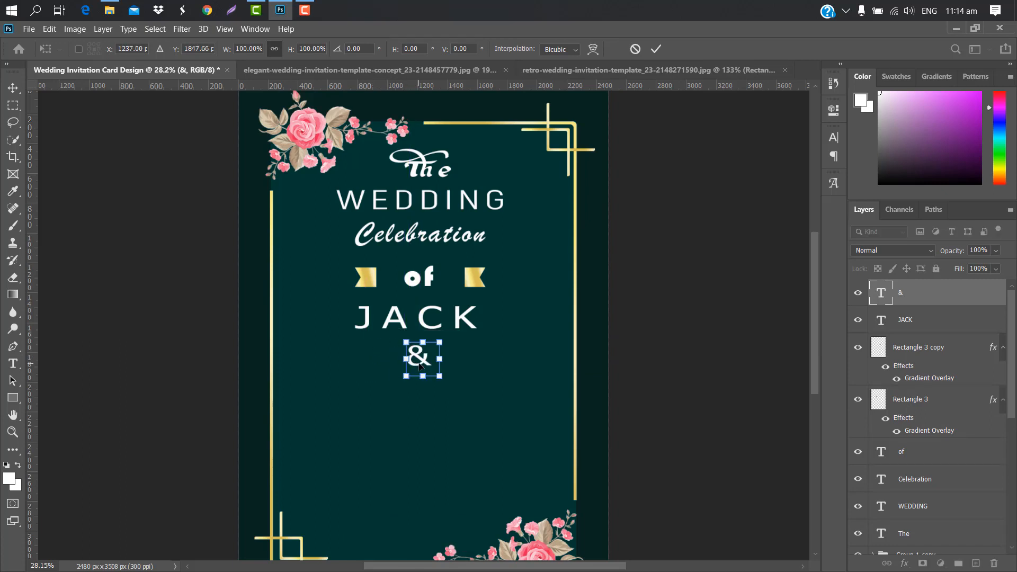
click(656, 49)
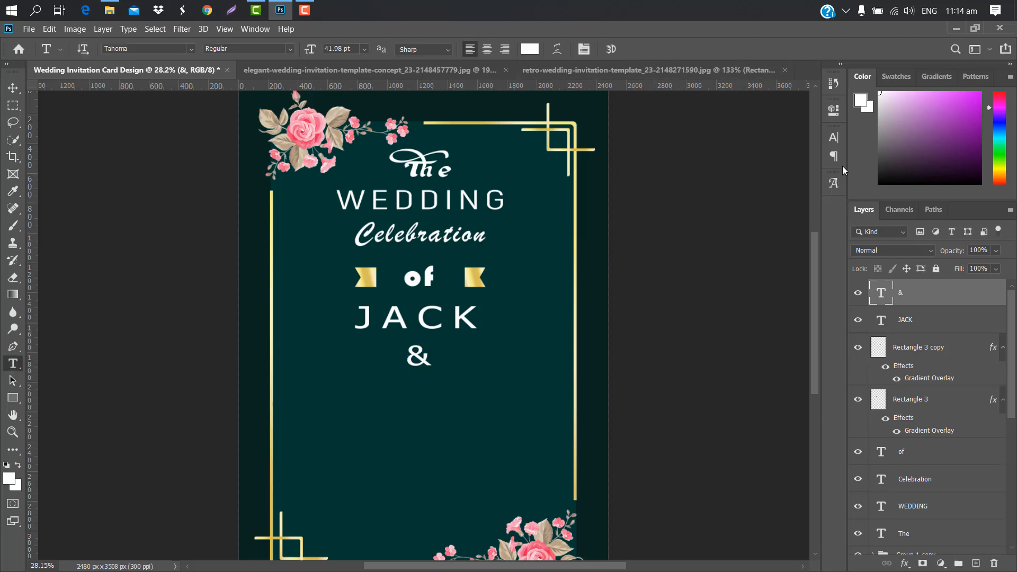
Step: Change the "&" font to Adobe Caslon Pro and recentre it slightly under the groom's name
click(834, 139)
click(755, 156)
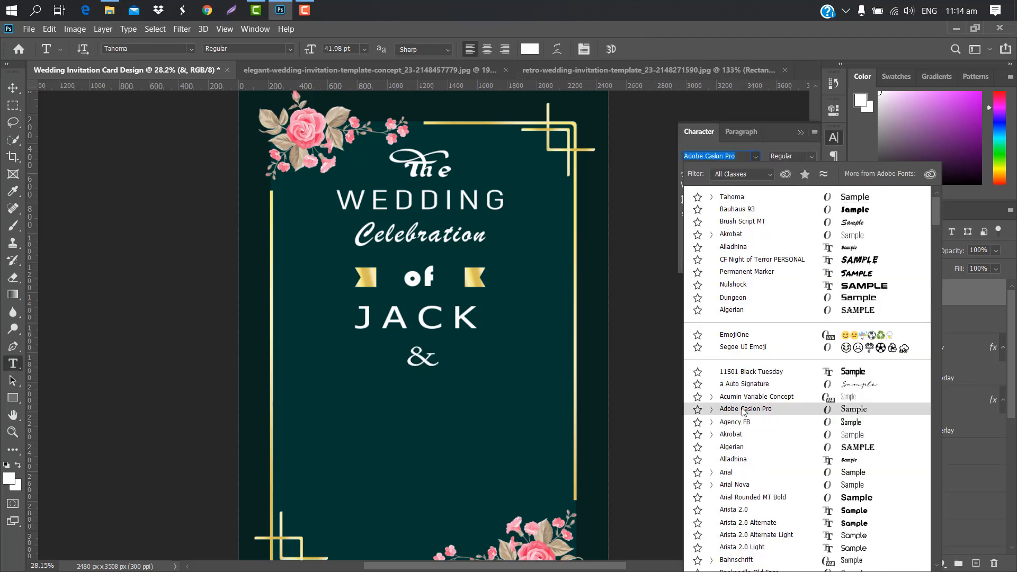
click(742, 411)
click(800, 132)
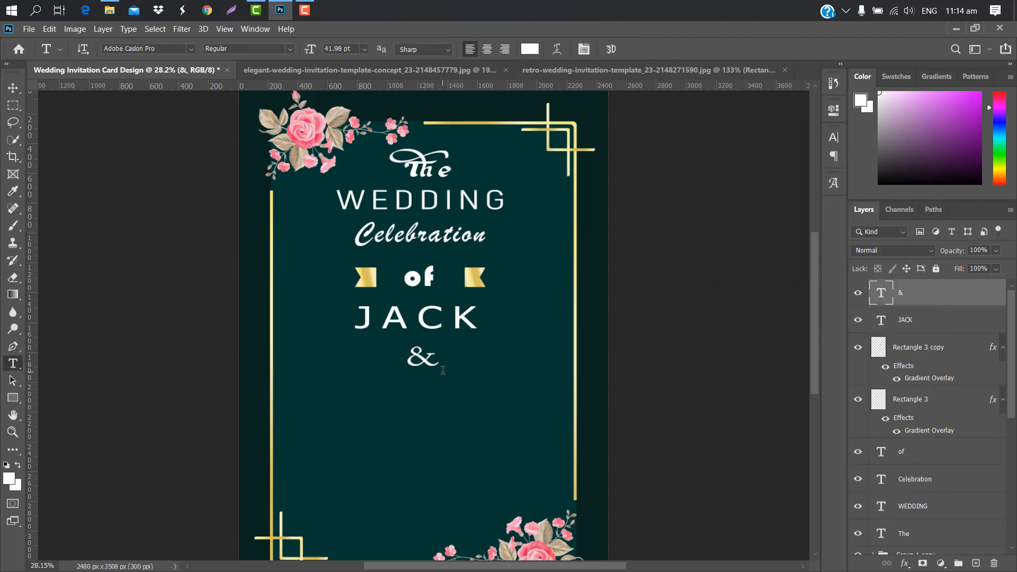
key(ctrl+t)
drag(428, 360, 427, 362)
click(655, 48)
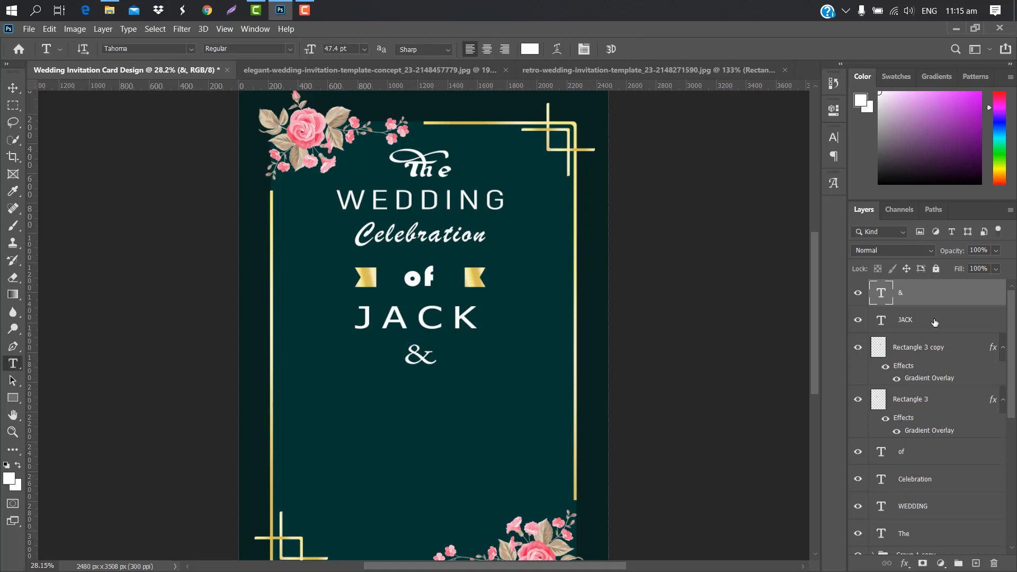
Step: Duplicate the groom's name layer and move the copy straight down below the "&"
drag(940, 320, 975, 563)
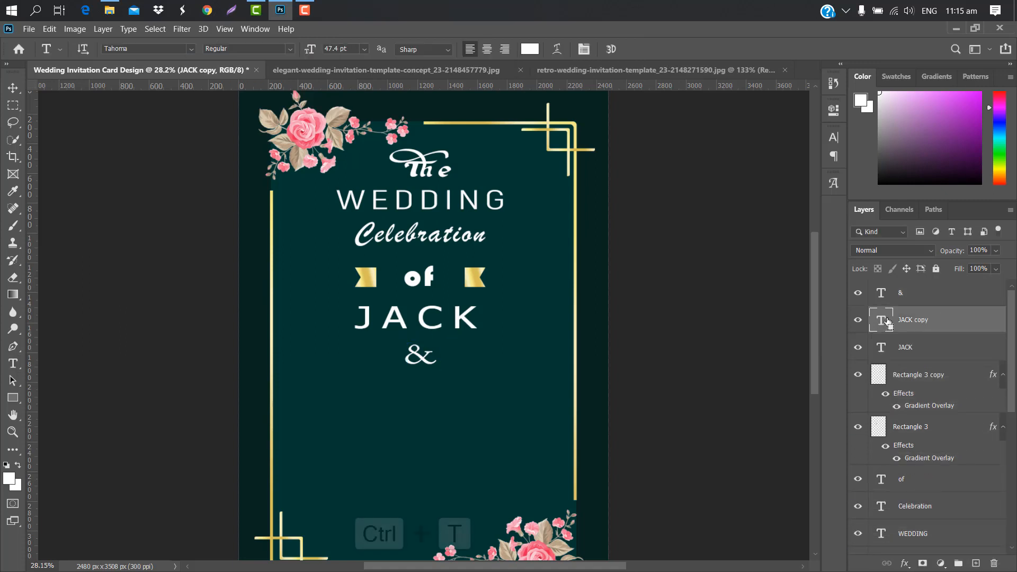
key(ctrl+t)
drag(428, 321, 426, 404)
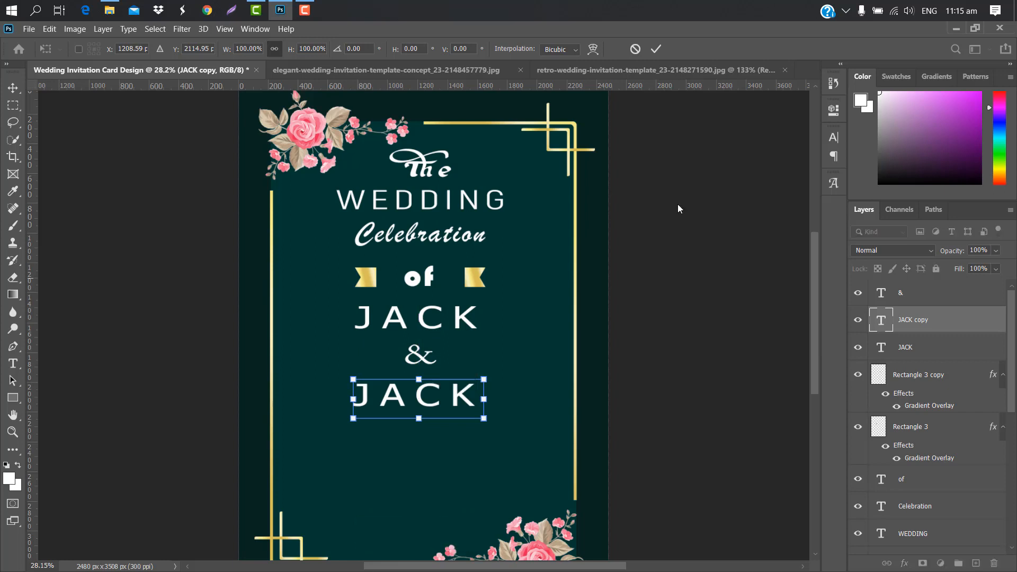
click(656, 49)
Step: Replace the text of the copied name layer with the bride's first name in capitals
double_click(881, 328)
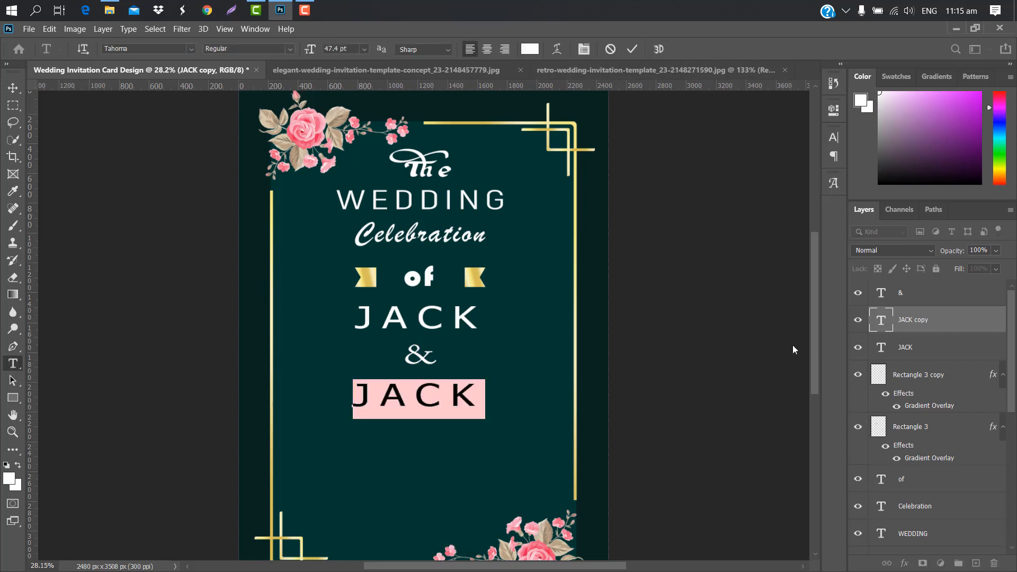
text(RO)
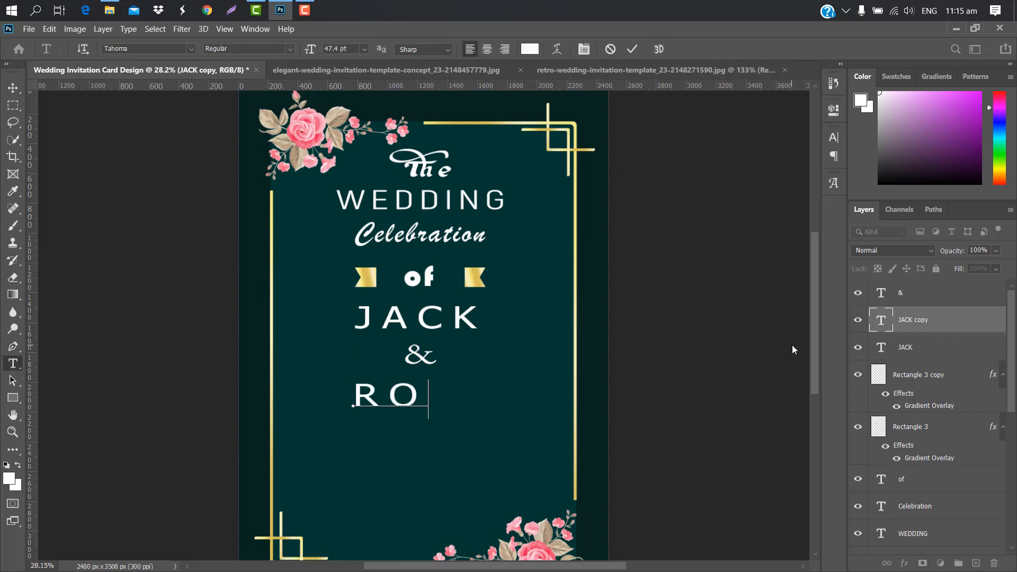
text(SE)
click(631, 50)
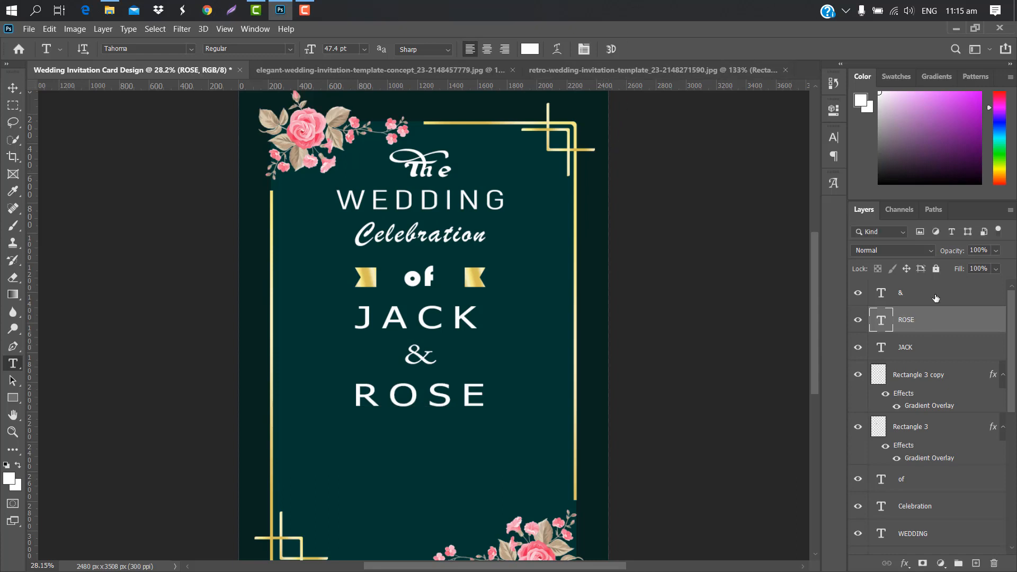
Step: Scale both name layers and the "&" together to about 74% around their centre
ctrl+click(932, 294)
ctrl+click(926, 346)
key(ctrl+t)
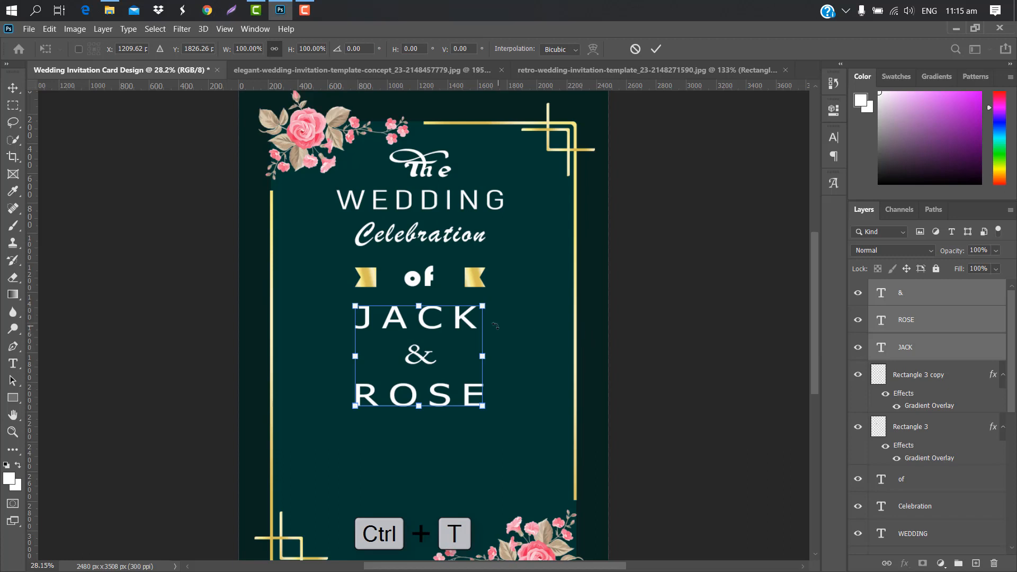
drag(482, 305, 465, 318)
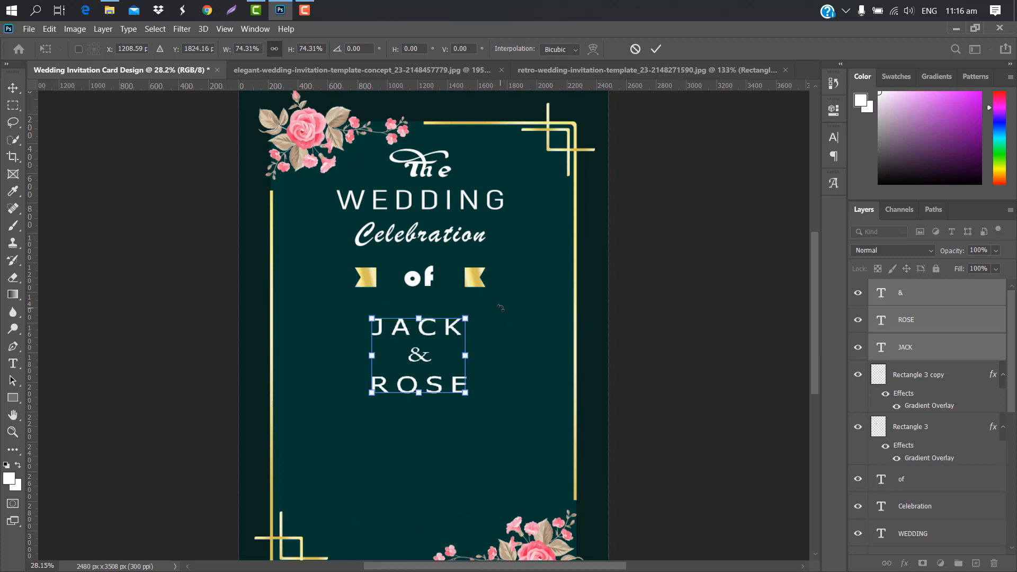
click(655, 49)
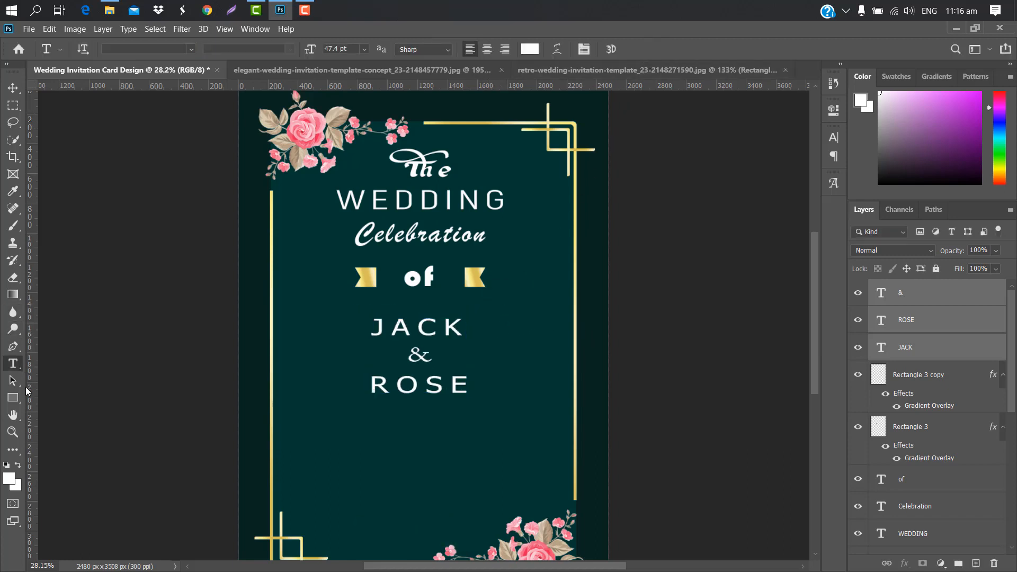
Step: Draw a mauve square shape about 817 px wide, overlapping the left part of the couple's names
click(16, 398)
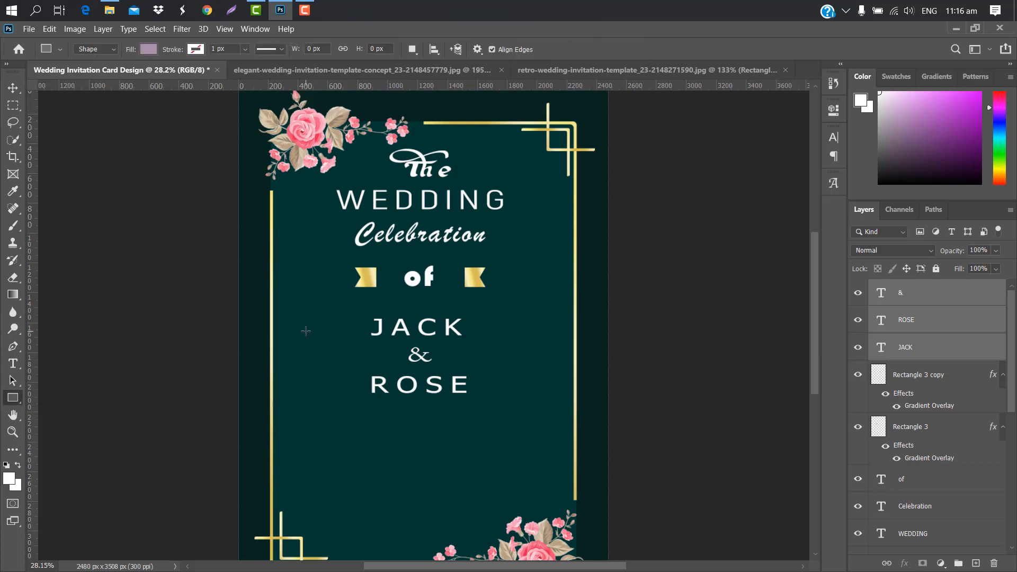
drag(303, 296, 425, 417)
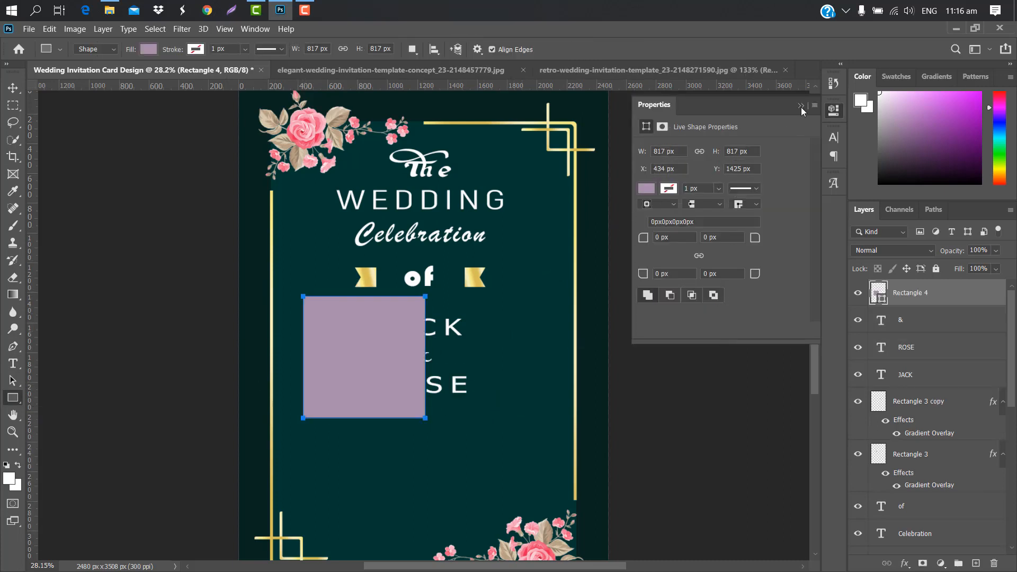
click(800, 106)
Step: Duplicate the mauve square and recolour the copy dark grey, #221f22
drag(949, 288, 975, 563)
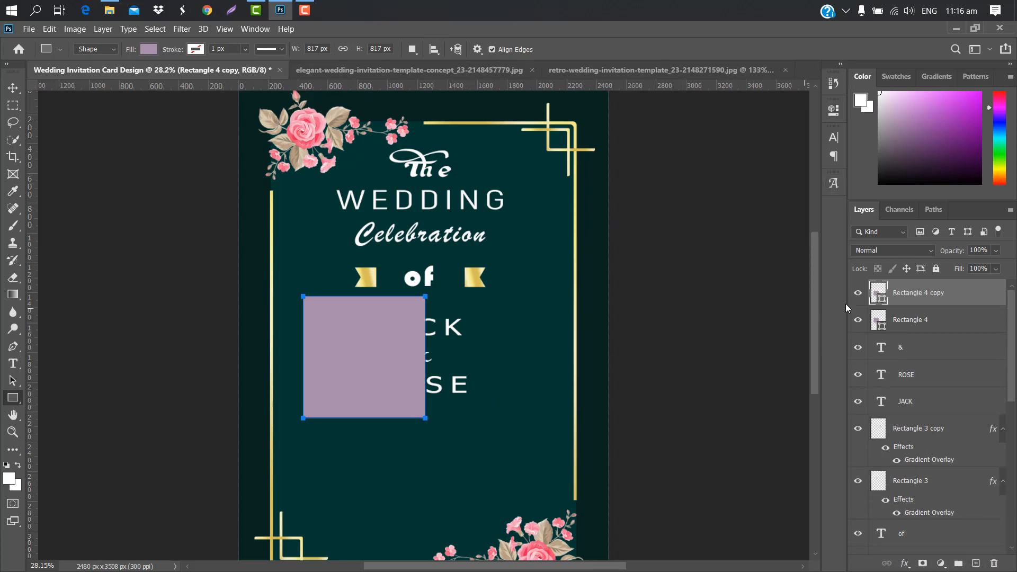
double_click(881, 303)
drag(677, 301, 681, 303)
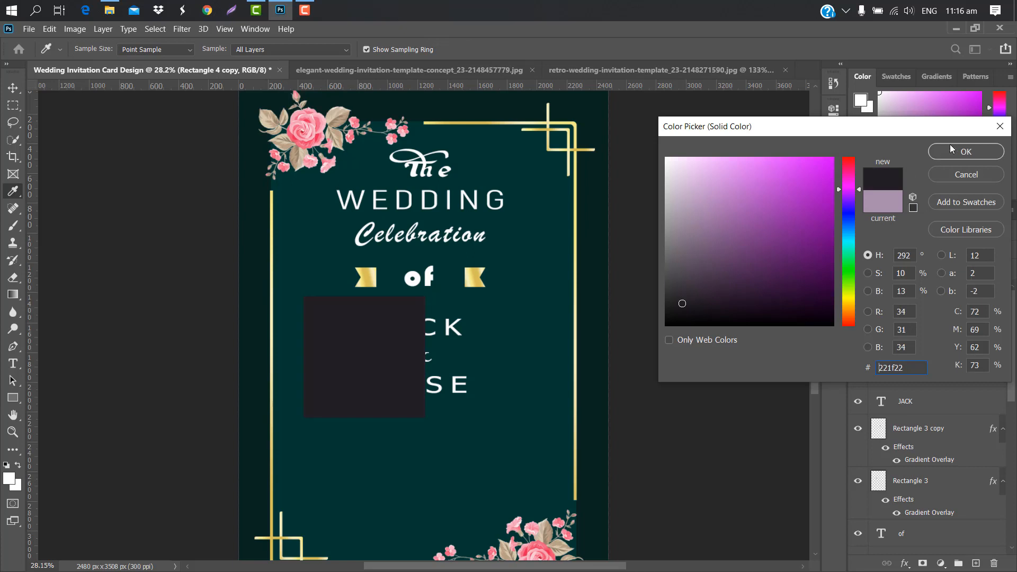
click(962, 152)
Step: Scale the dark grey square down to about 96.4%, leaving a thin mauve border around it
key(ctrl+t)
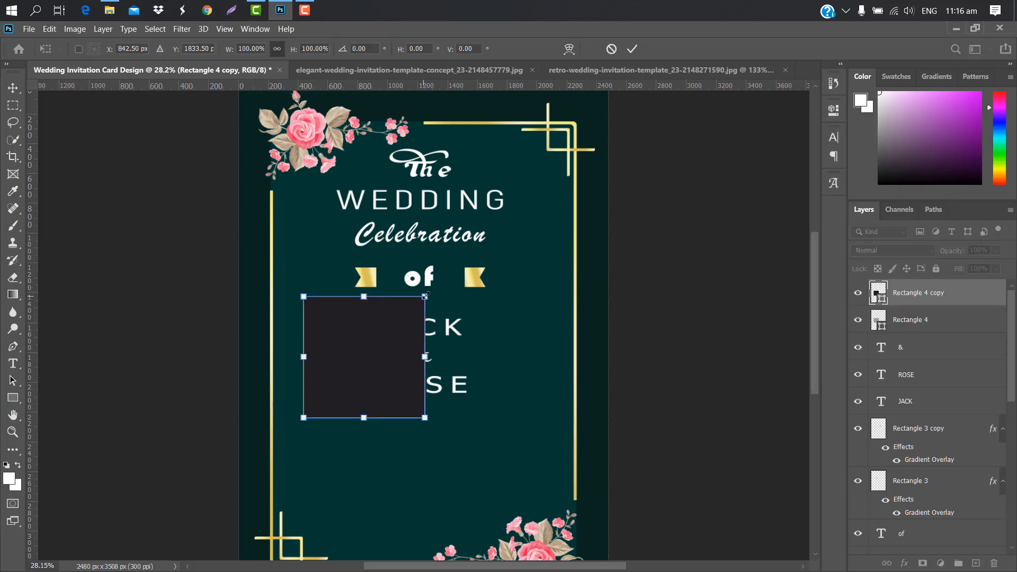
drag(417, 306, 413, 304)
scroll(412, 304, up, 3)
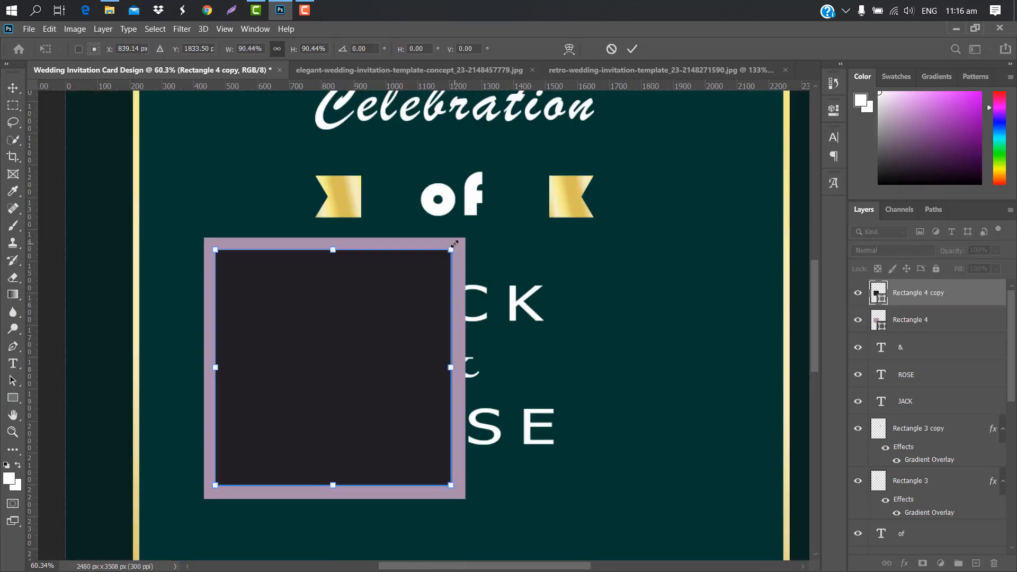
drag(455, 244, 461, 238)
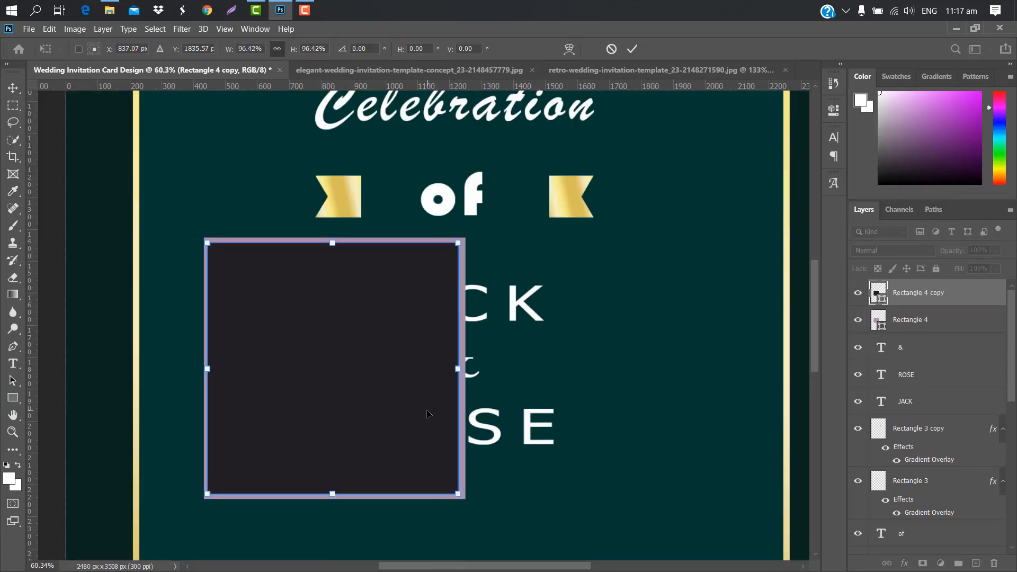
click(632, 49)
Step: Load the dark grey square's outline as a selection and centre the mauve square on it horizontally and vertically
ctrl+click(878, 296)
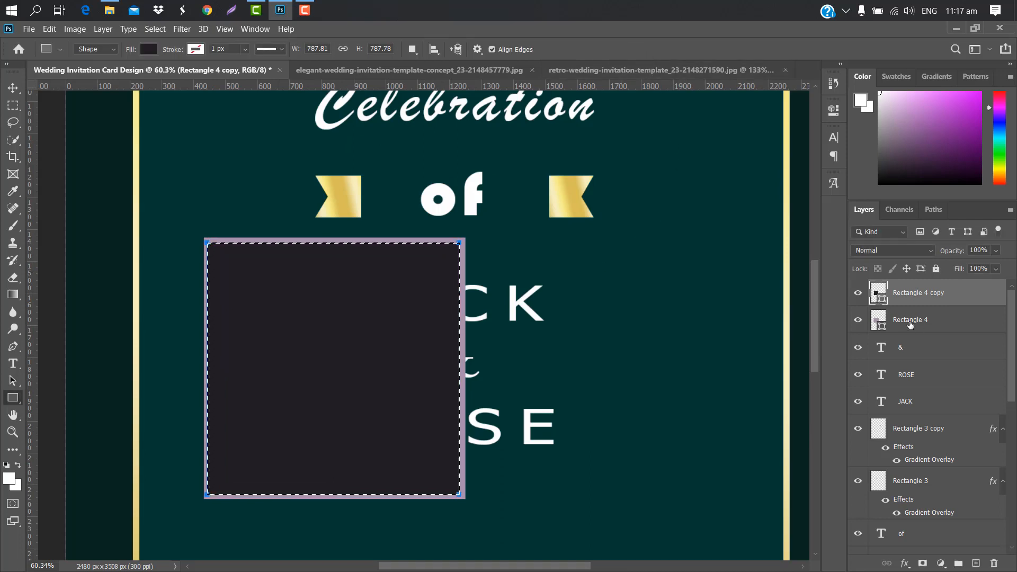
click(938, 323)
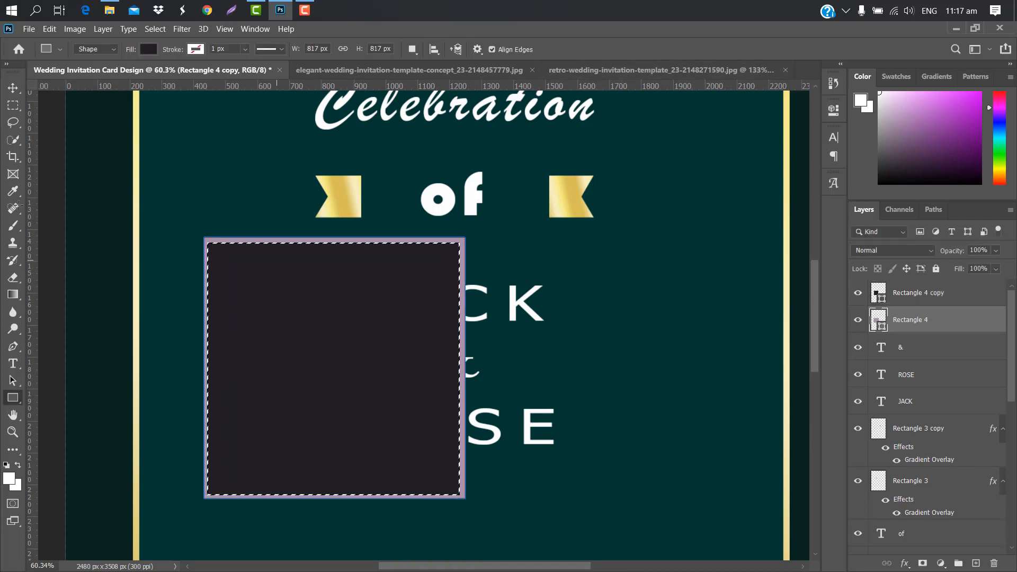
click(13, 87)
click(303, 49)
click(388, 49)
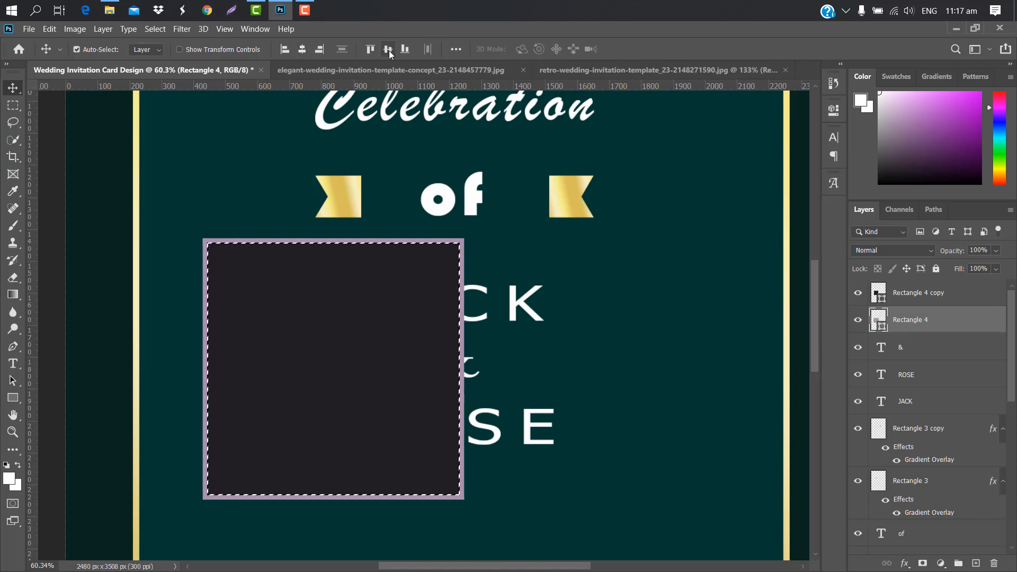
Step: Rasterize the mauve square and cut out the selected centre, removing the dark grey copy to leave a thin frame
right_click(948, 320)
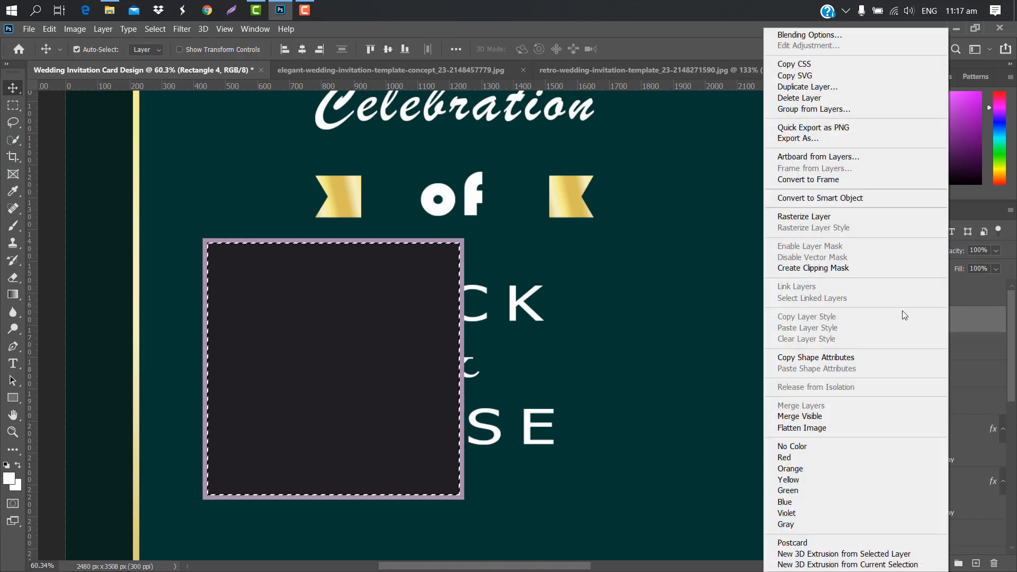
click(824, 216)
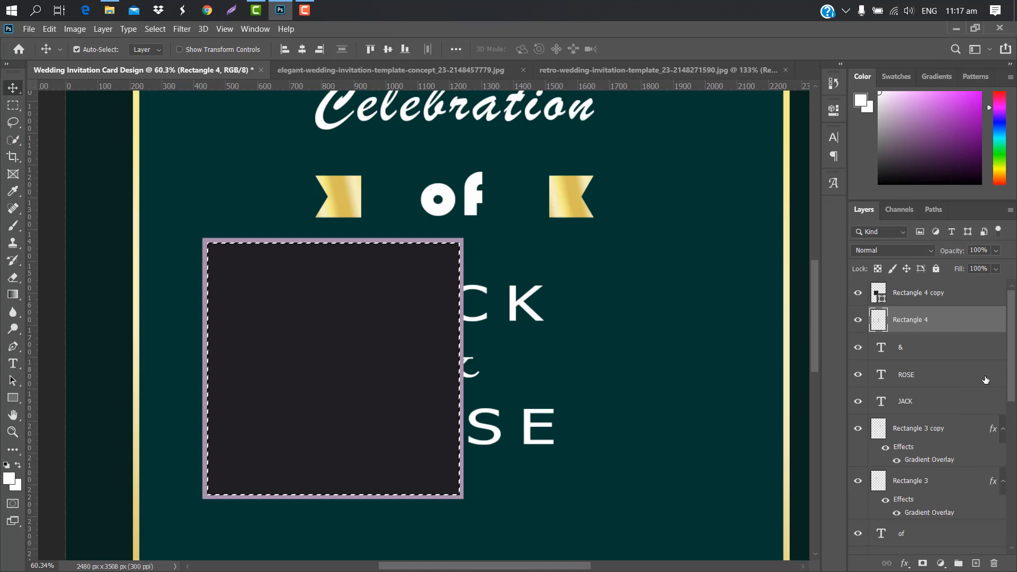
click(966, 294)
drag(965, 298, 993, 563)
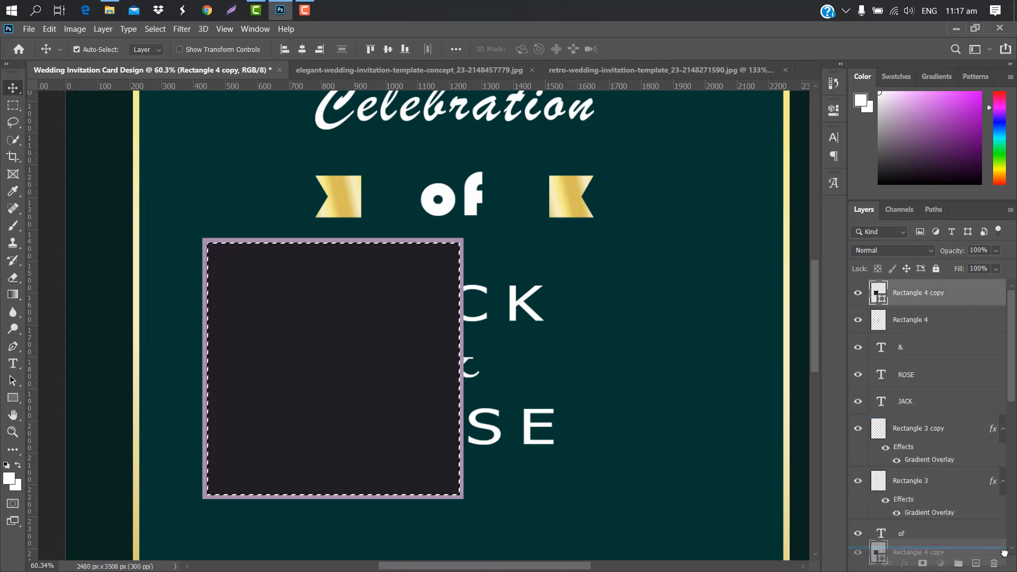
key(h)
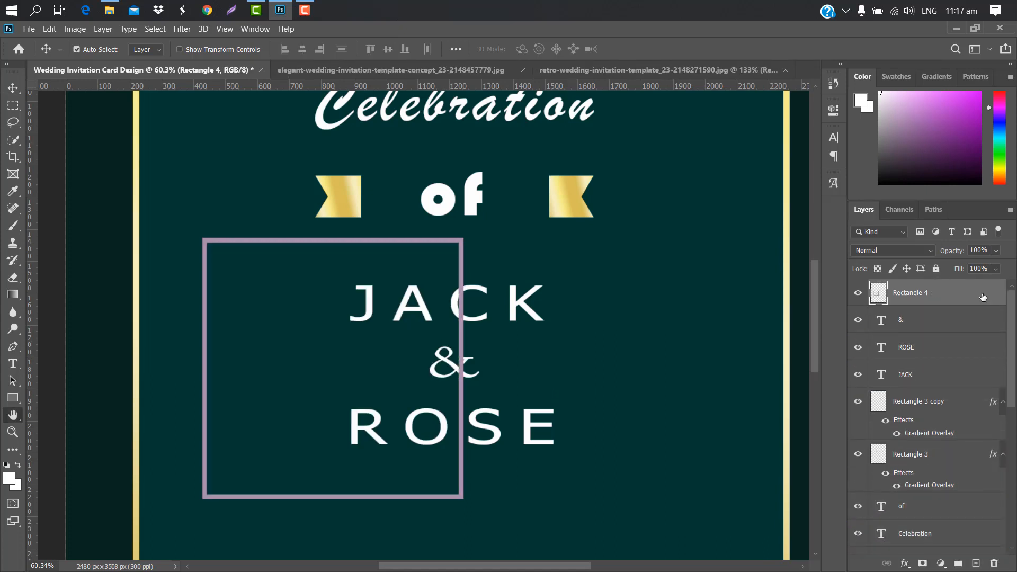
Step: Apply the gold linear Gradient Overlay to the thin square frame, at a 13° angle and 126% scale
double_click(983, 297)
click(583, 239)
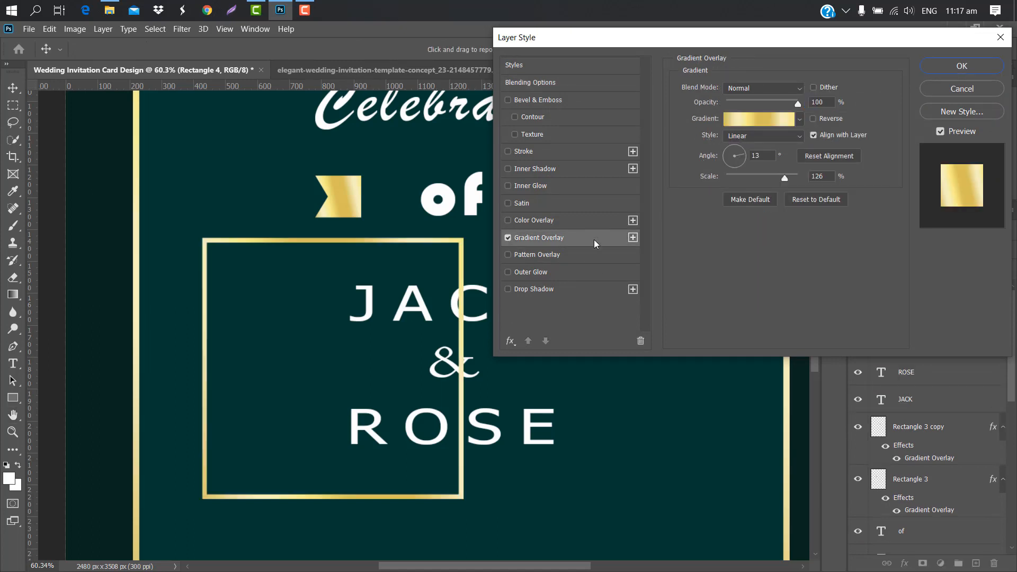
click(972, 71)
Step: Centre the gold frame over the couple's names, rotate it 45° and shrink it to fit below the "of" line
scroll(303, 354, down, 3)
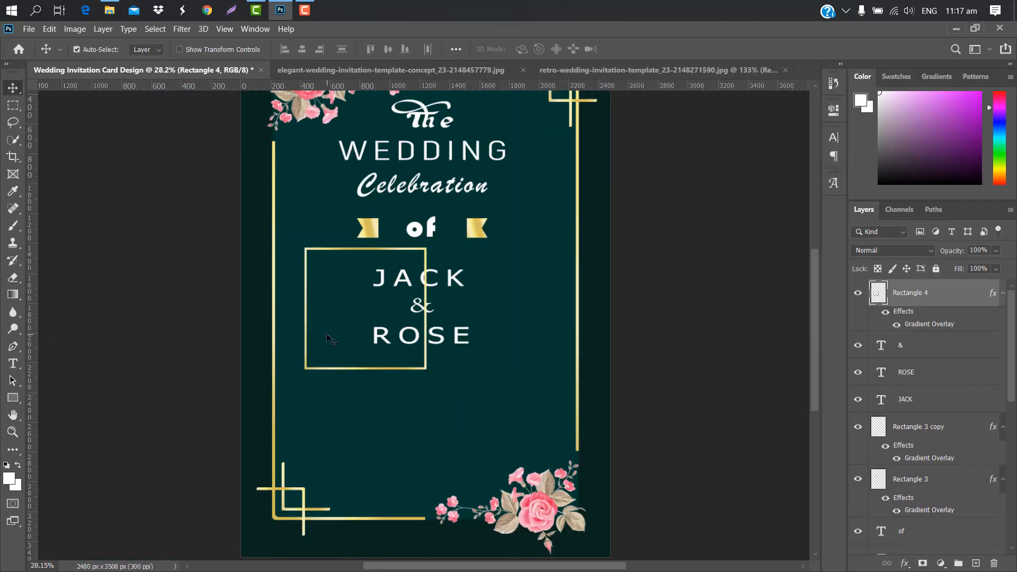
key(ctrl+t)
drag(359, 298, 414, 302)
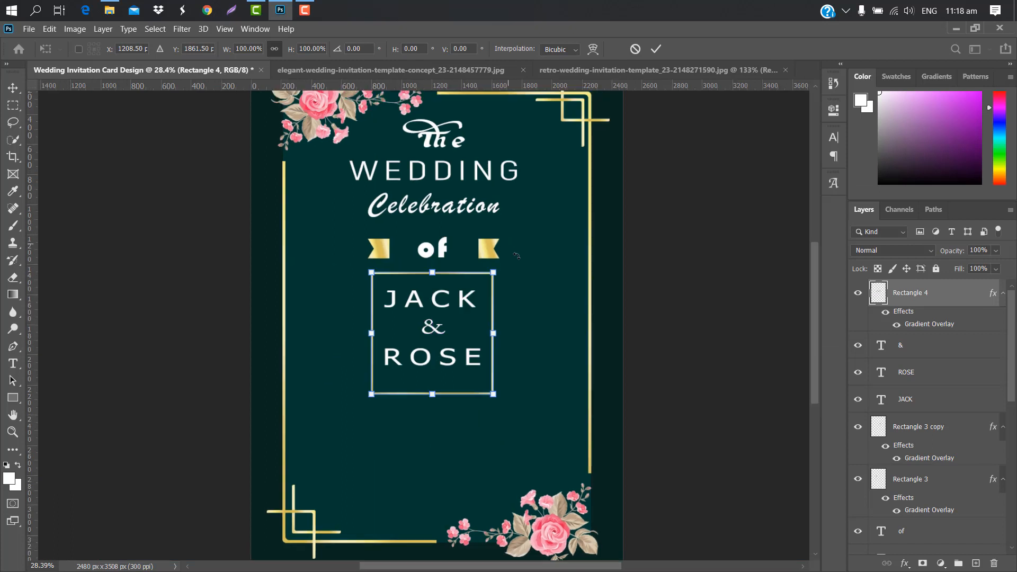
drag(337, 49, 366, 49)
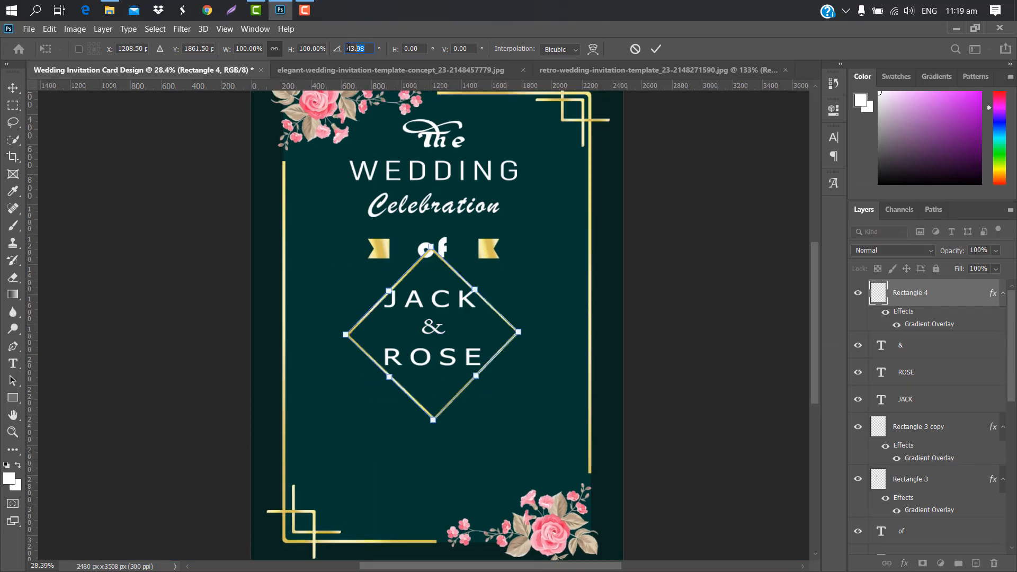
text(45)
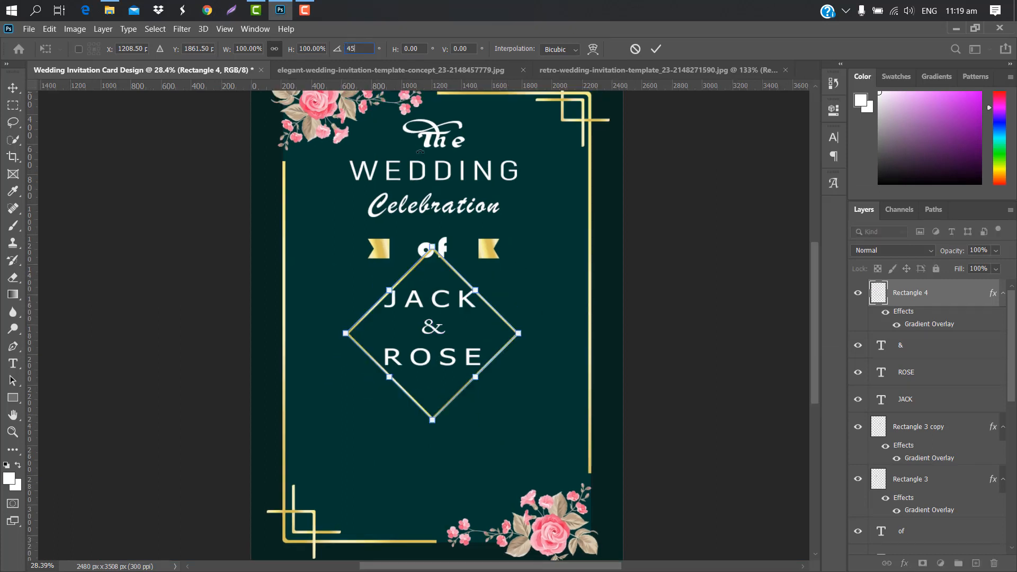
mouse_move(514, 334)
mouse_down()
mouse_move(514, 344)
mouse_move(502, 338)
mouse_up()
click(656, 50)
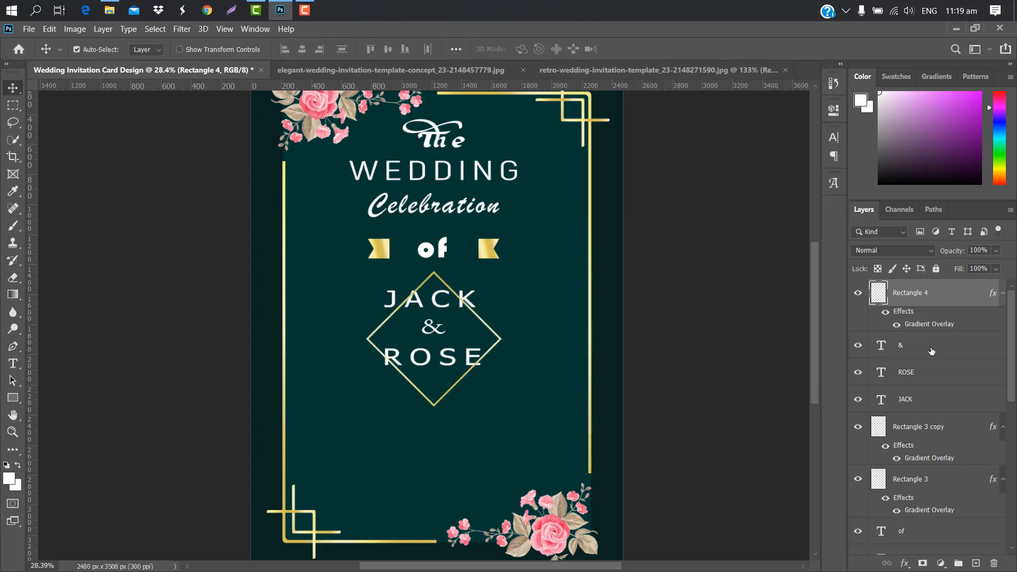
Step: Scale both name layers and the "&" down together and position them inside the gold diamond
click(930, 349)
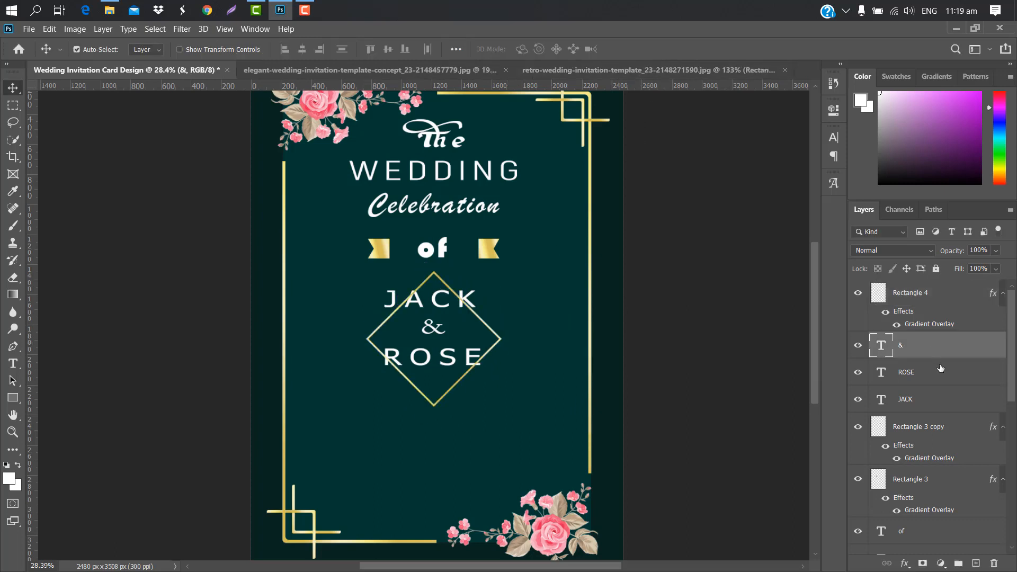
shift+click(942, 374)
shift+click(934, 400)
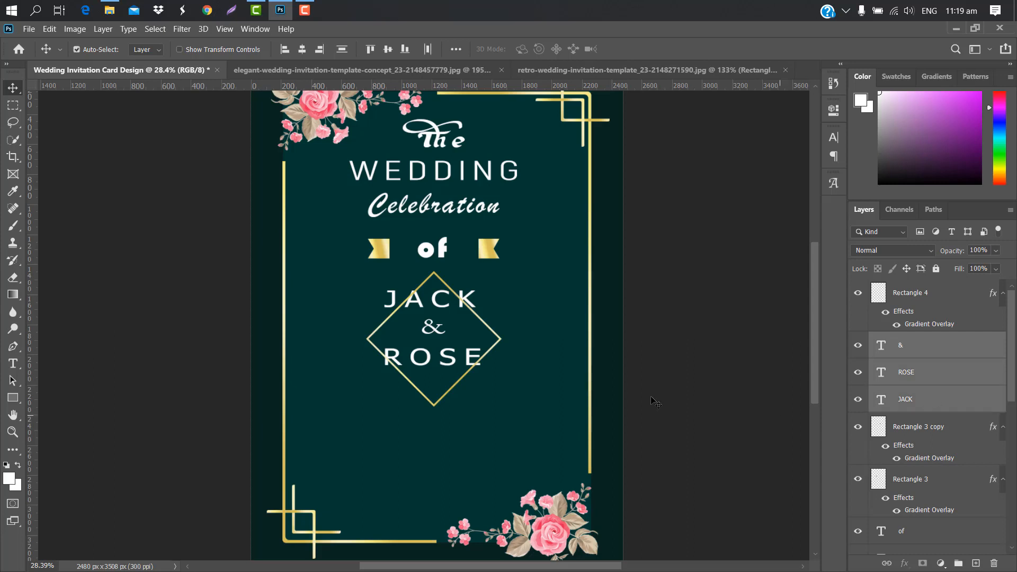
key(ctrl+t)
drag(481, 290, 453, 312)
drag(414, 333, 432, 333)
click(655, 49)
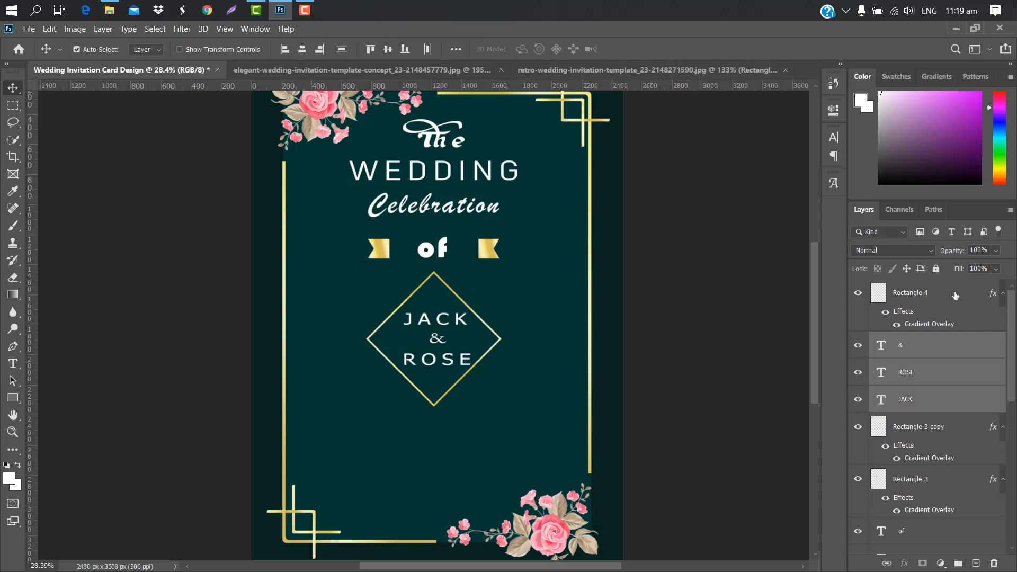
Step: Duplicate the gold diamond and rotate the copy upright around the same centre to form an eight-pointed star frame
drag(954, 294, 975, 562)
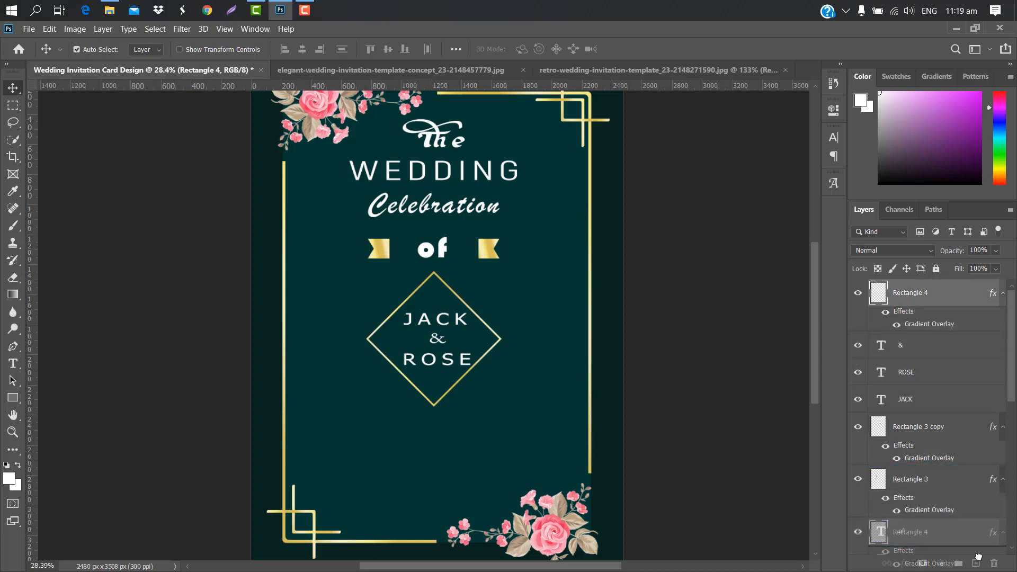
key(ctrl+t)
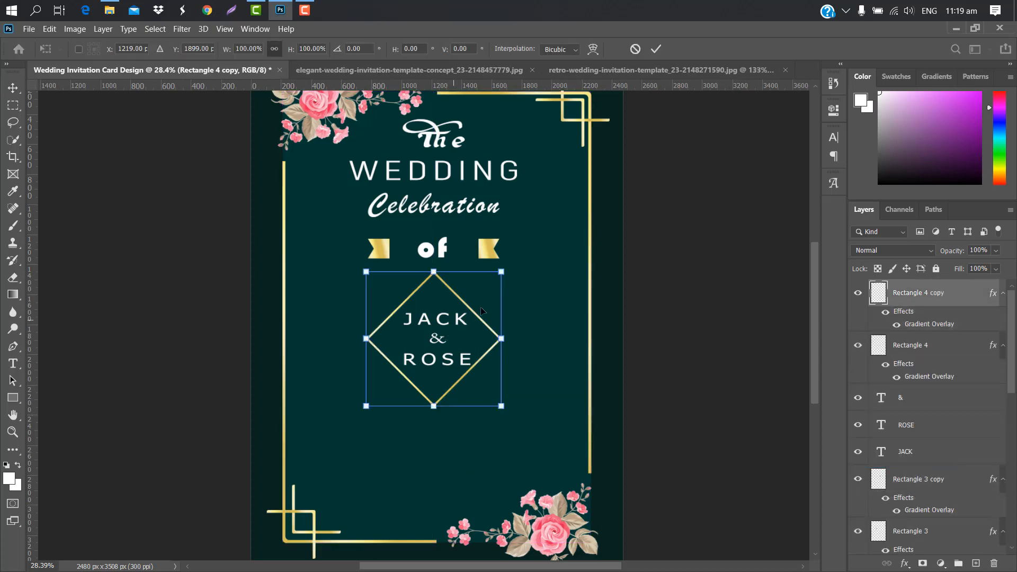
drag(515, 254, 550, 336)
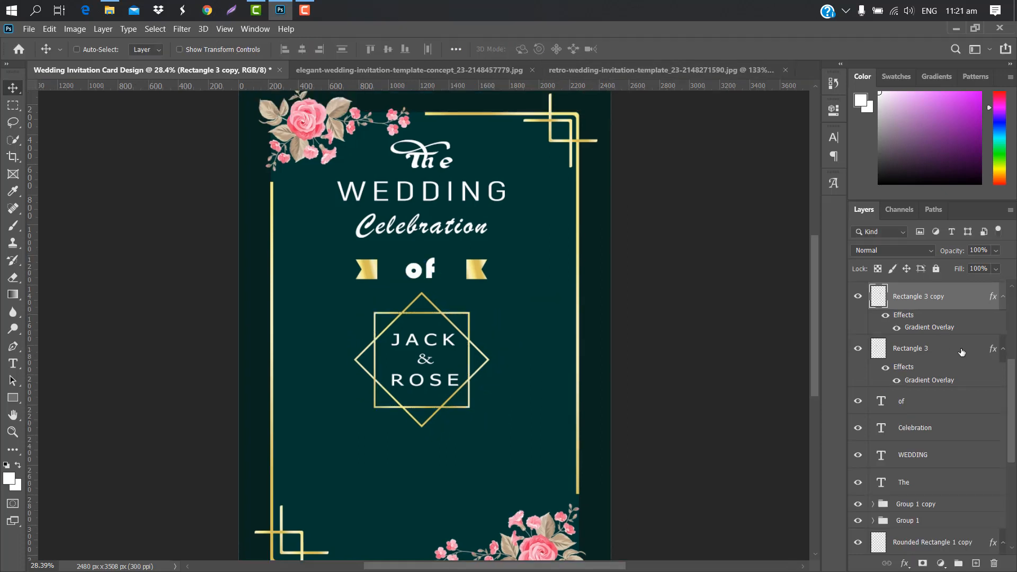
Step: Scale the four heading text layers and both gold ribbons together to 86.5% and shift them up slightly
ctrl+click(962, 353)
ctrl+click(949, 403)
ctrl+click(952, 426)
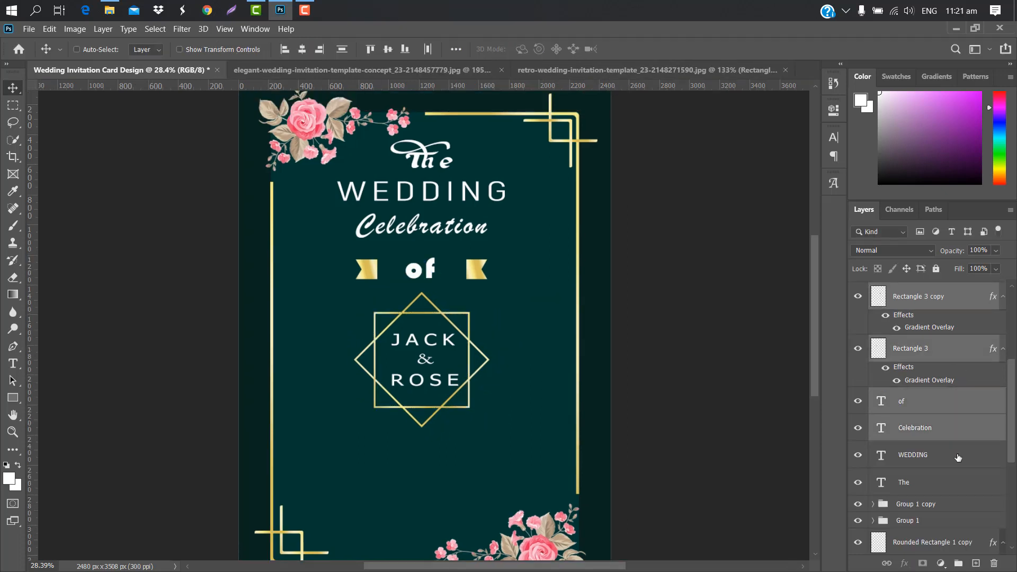
ctrl+click(958, 457)
ctrl+click(953, 482)
key(ctrl+t)
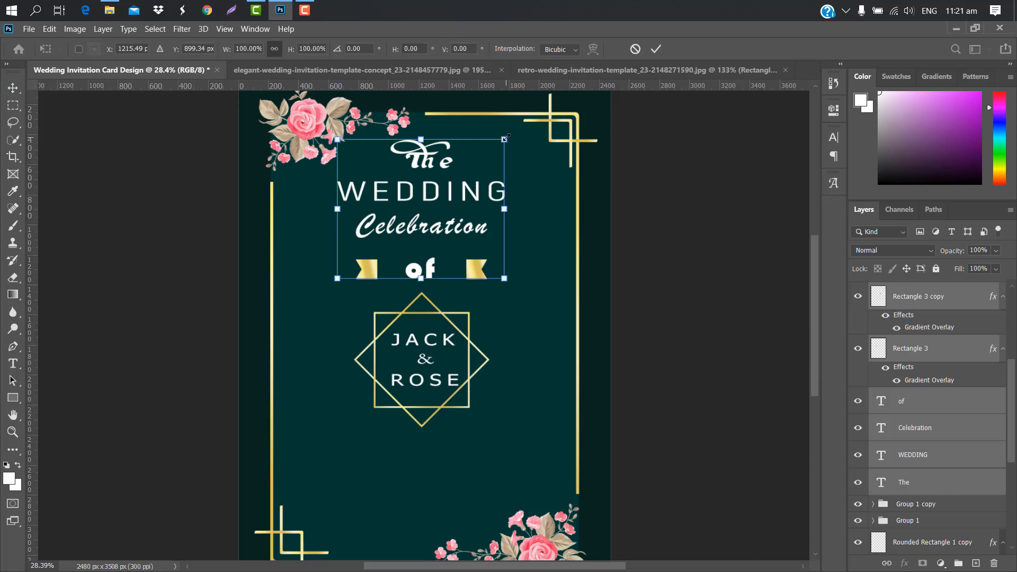
drag(506, 138, 493, 149)
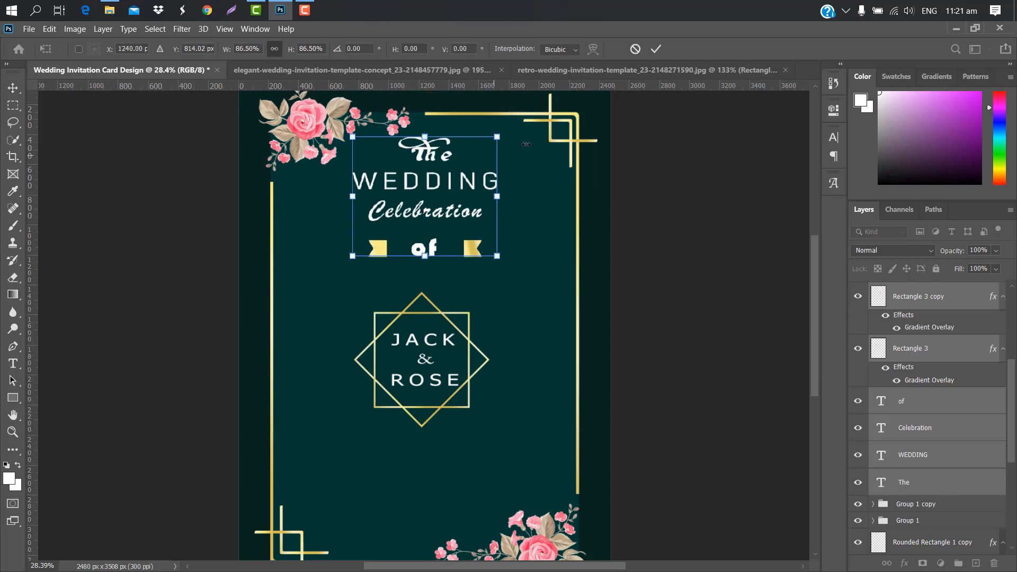
click(655, 48)
Step: Move the couple's names, the "&" and both gold frames up together, closer to the "of" line
click(935, 414)
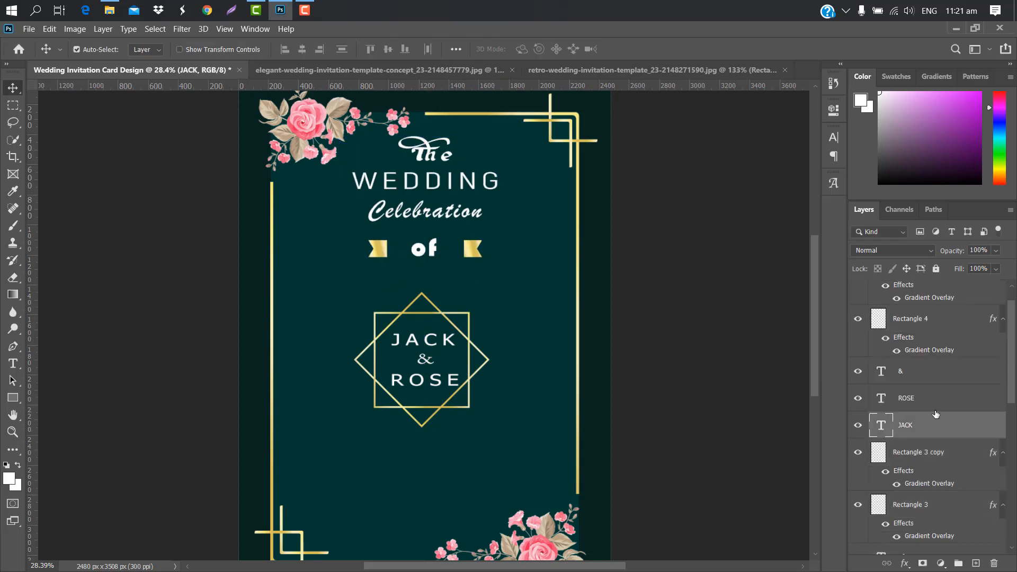
ctrl+click(944, 389)
ctrl+click(967, 364)
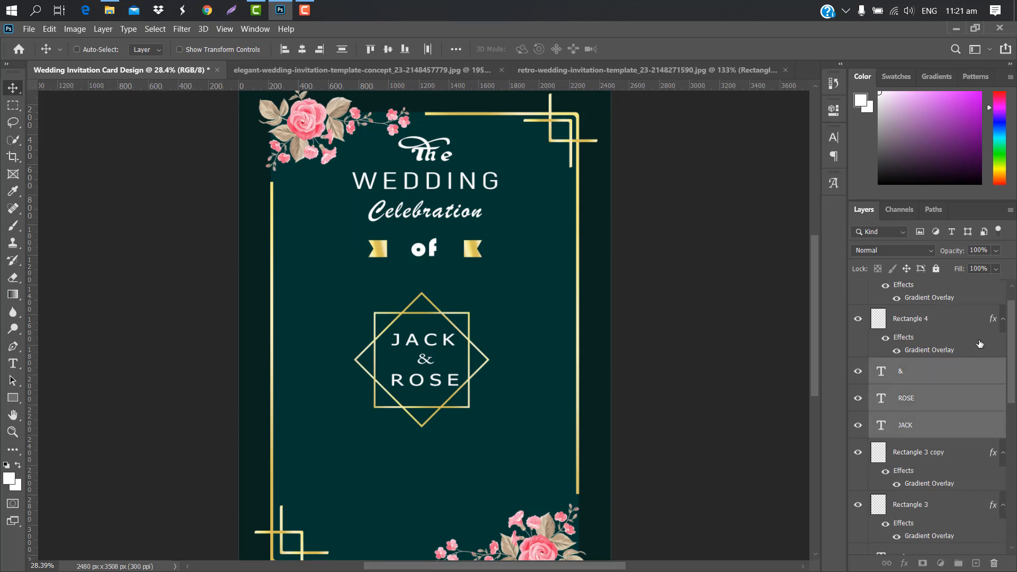
ctrl+click(965, 320)
key(ctrl+j)
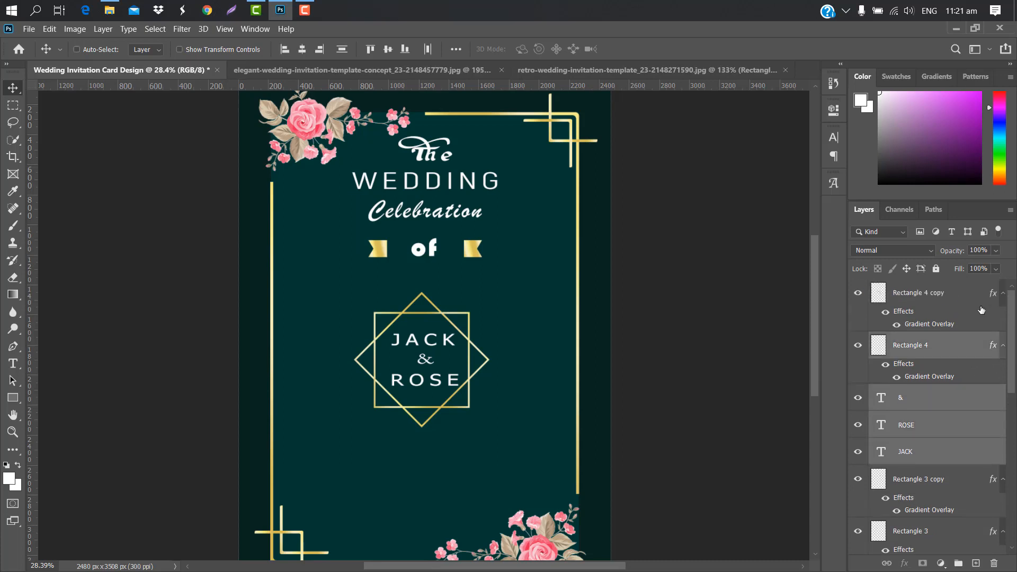
key(ctrl+t)
drag(435, 371, 443, 309)
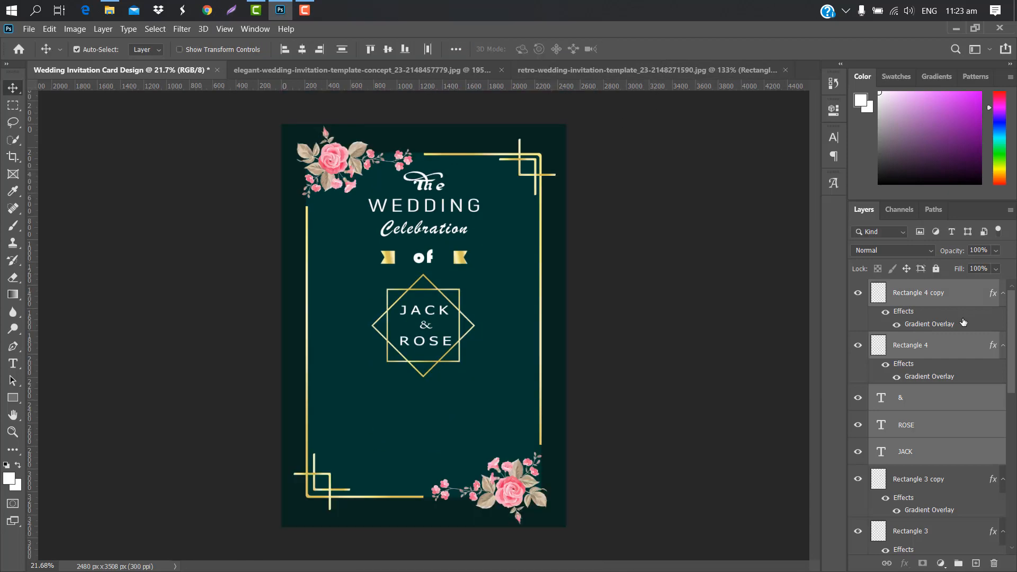
Step: Apply the gold linear Gradient Overlay to both name layers, at a 13° angle and 126% scale
click(948, 451)
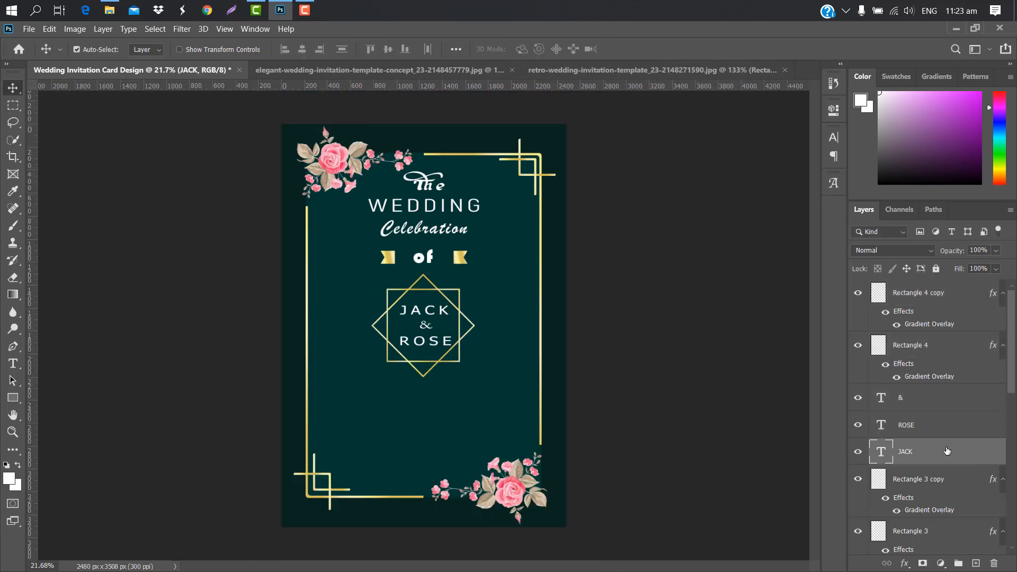
double_click(946, 451)
click(581, 239)
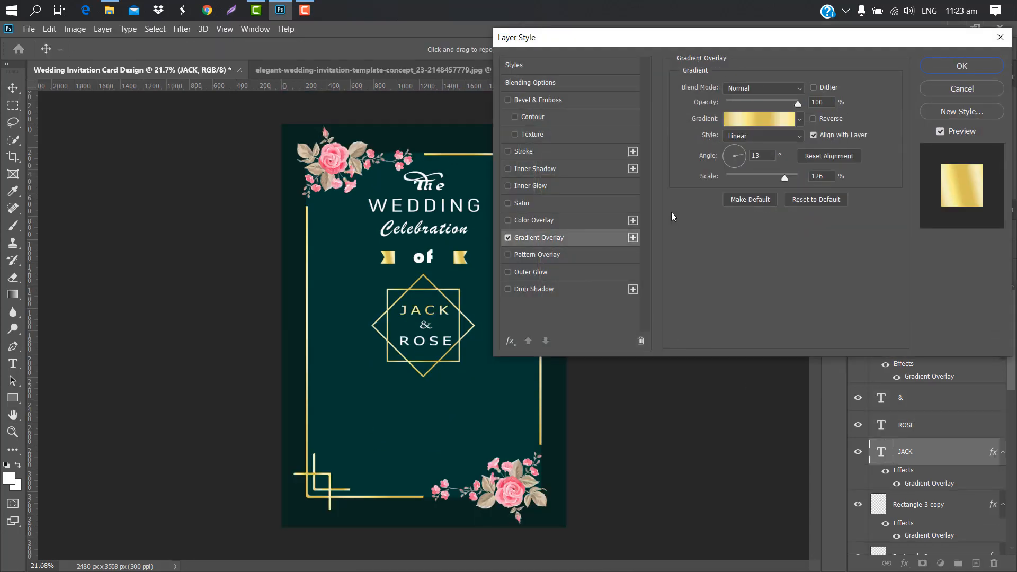
click(956, 65)
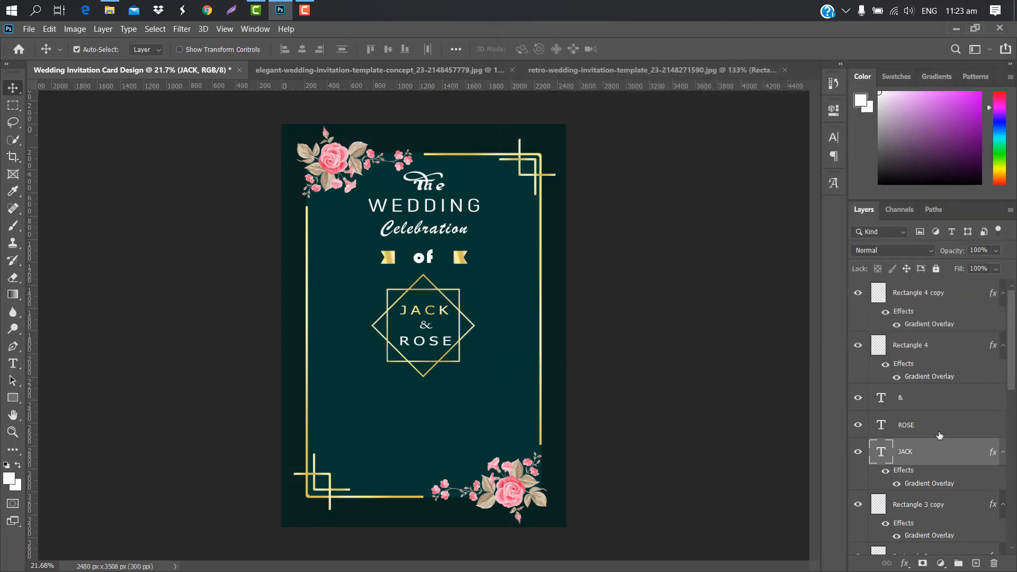
double_click(941, 428)
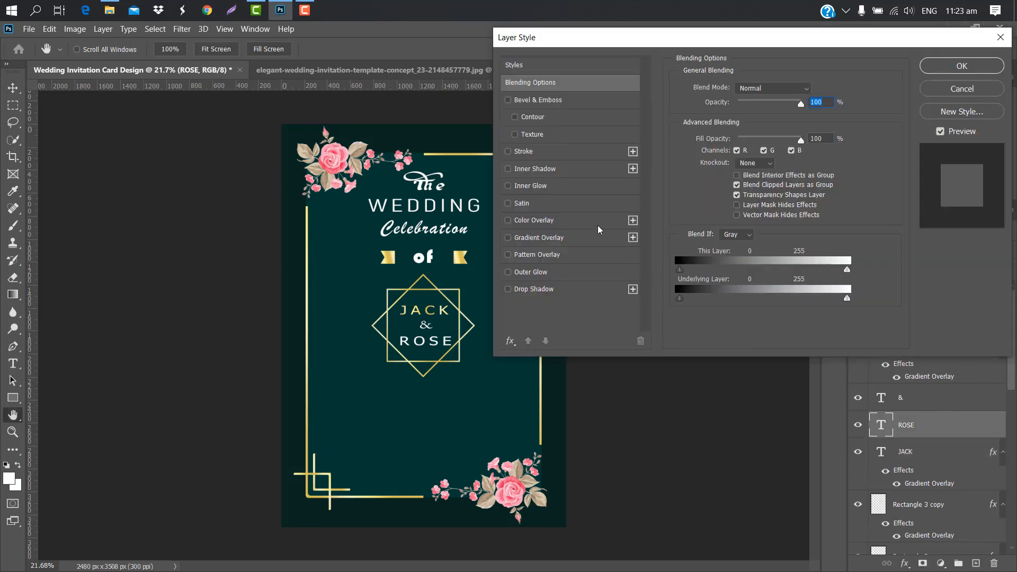
click(586, 237)
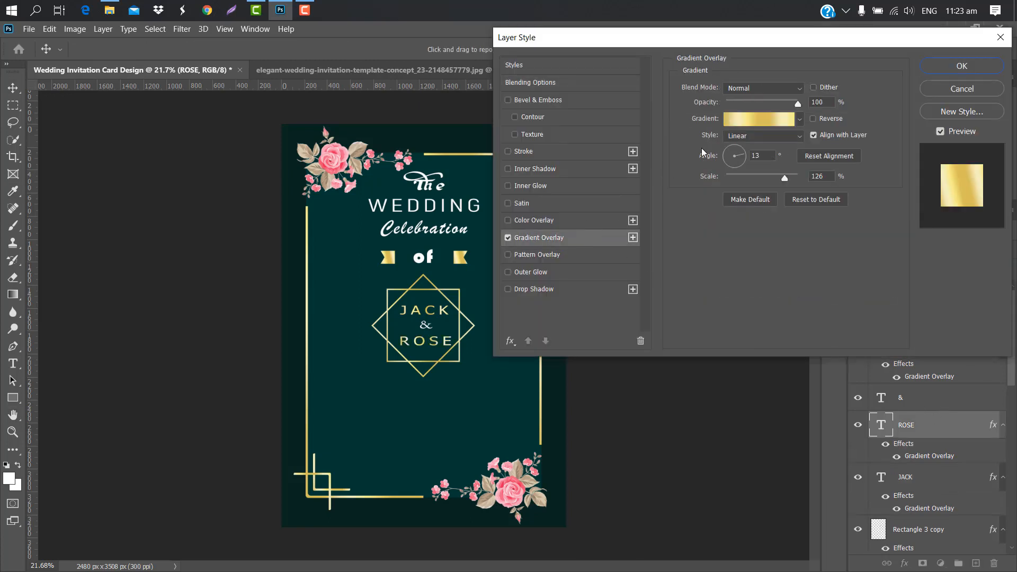
click(963, 67)
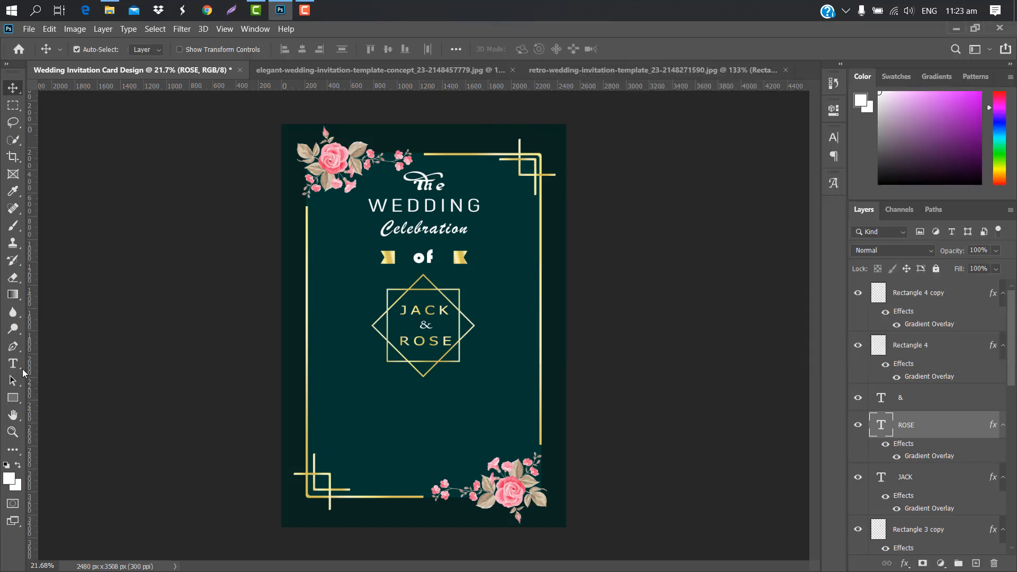
Step: Add the white text "DEC" below the star frame and set its font to Acumin Variable Concept Regular
click(22, 371)
scroll(357, 386, up, 2)
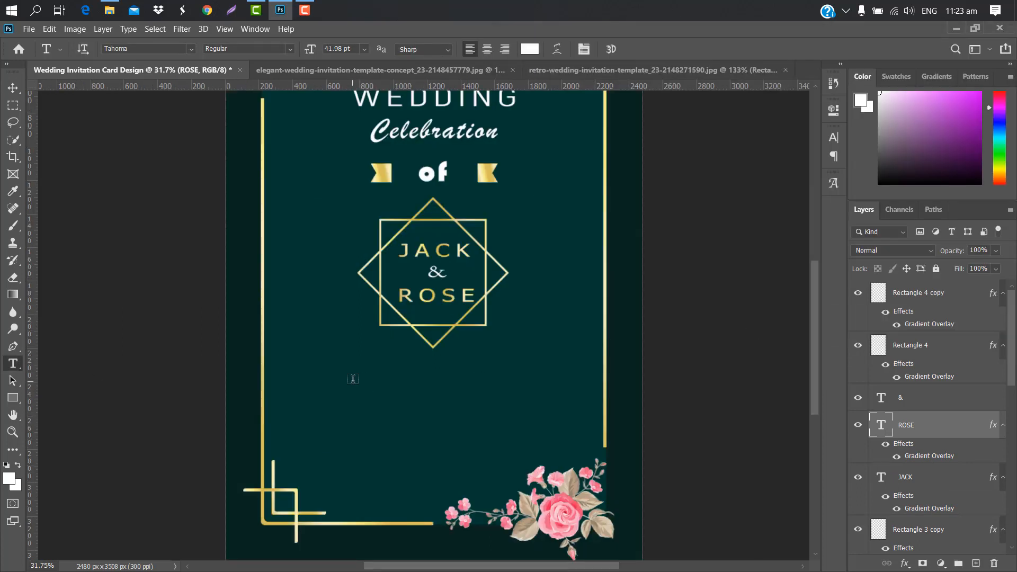
click(353, 378)
text(DEC)
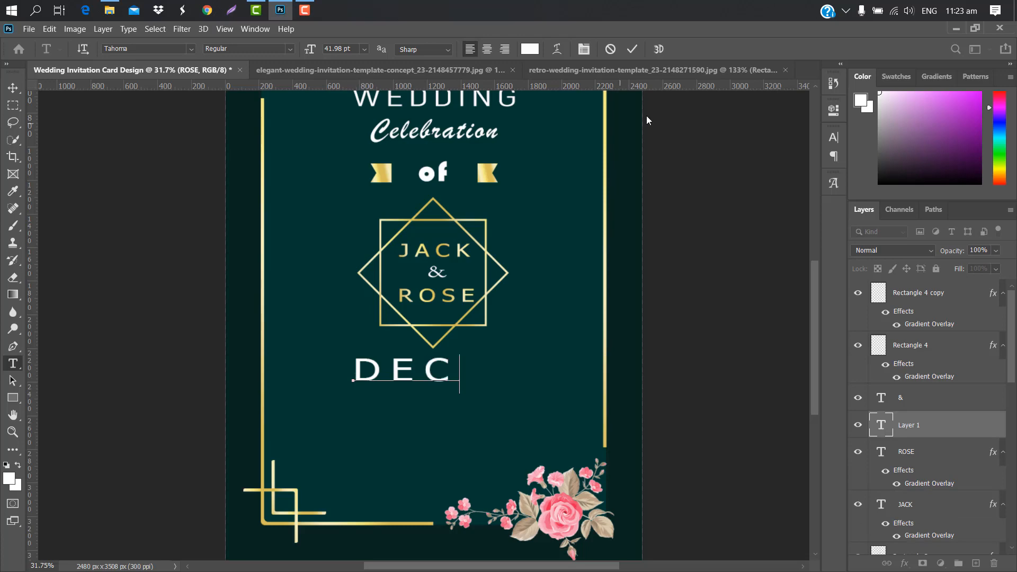
click(633, 49)
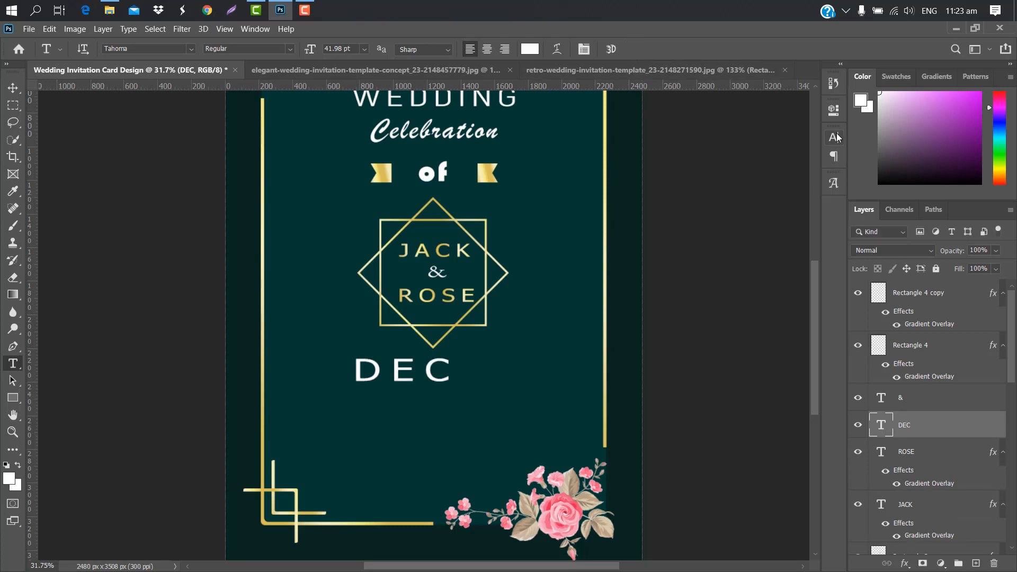
click(835, 136)
click(755, 156)
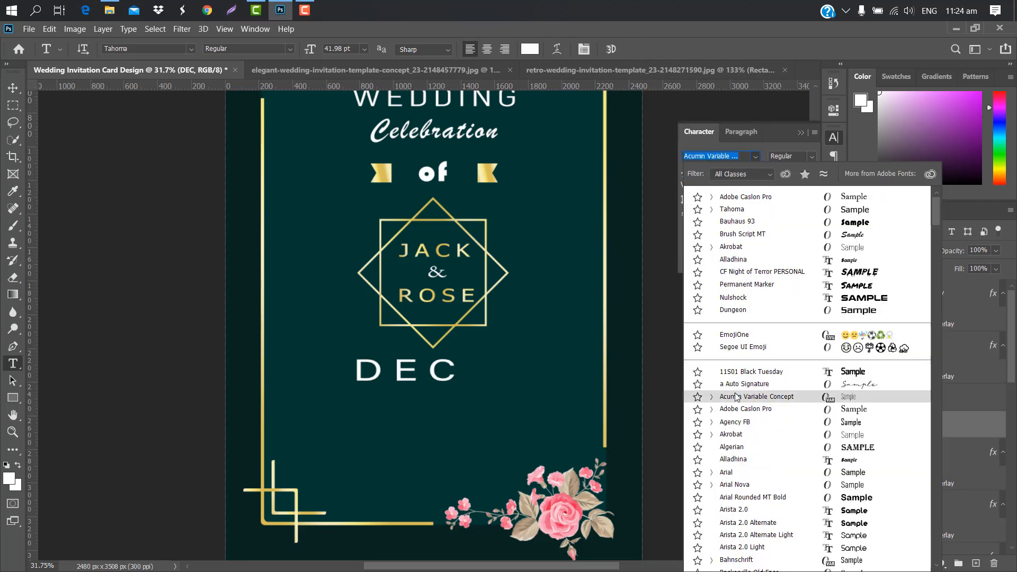
click(735, 397)
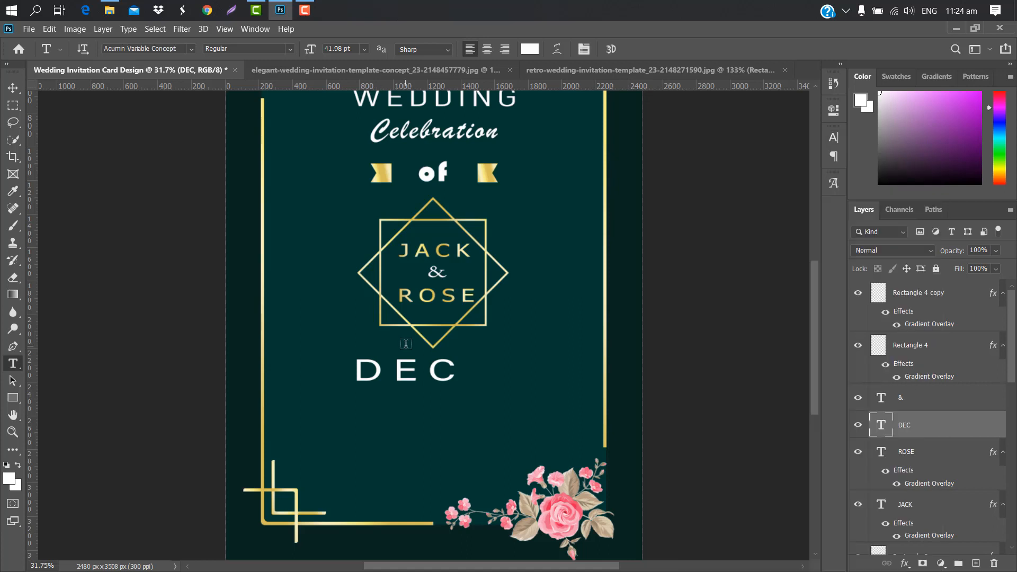
Step: Scale the "DEC" text down proportionally to 57.14%
key(ctrl+t)
drag(465, 374, 422, 373)
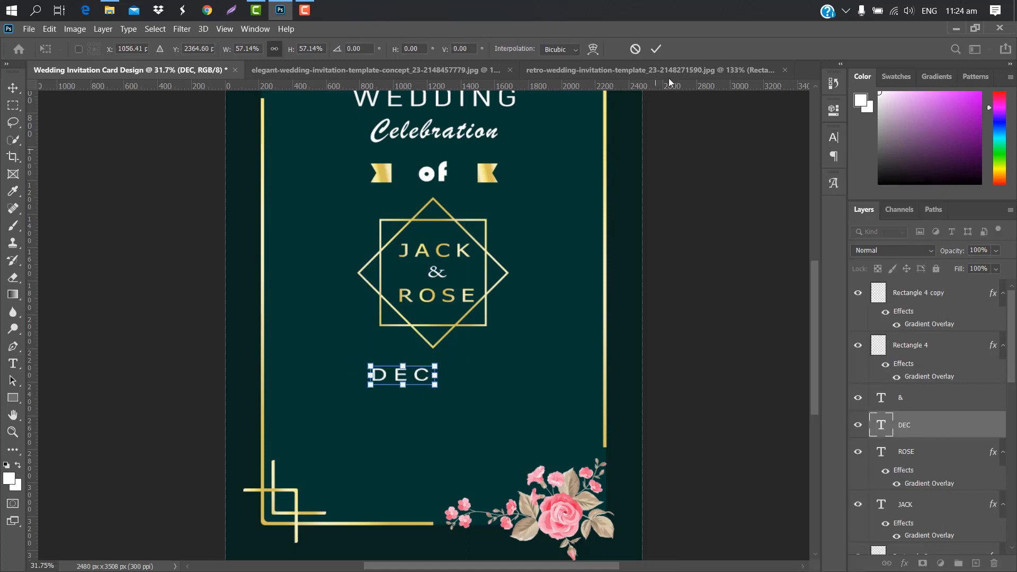
click(657, 47)
Step: Tighten the tracking and reduce the horizontal scale of "DEC", then enlarge it to 105.06% and nudge it up slightly
click(835, 137)
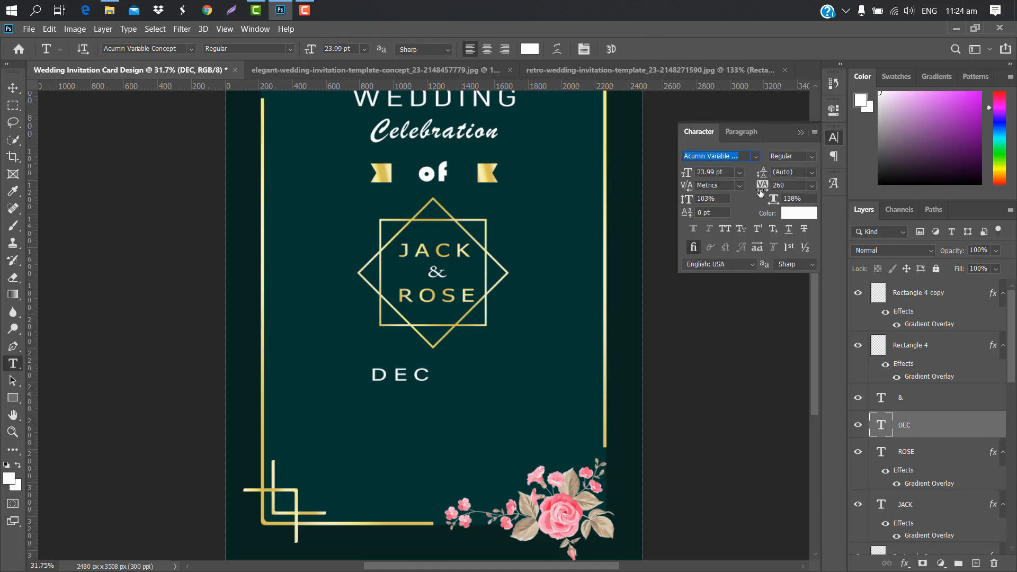
drag(761, 190, 756, 189)
drag(772, 198, 760, 199)
click(801, 133)
key(ctrl+t)
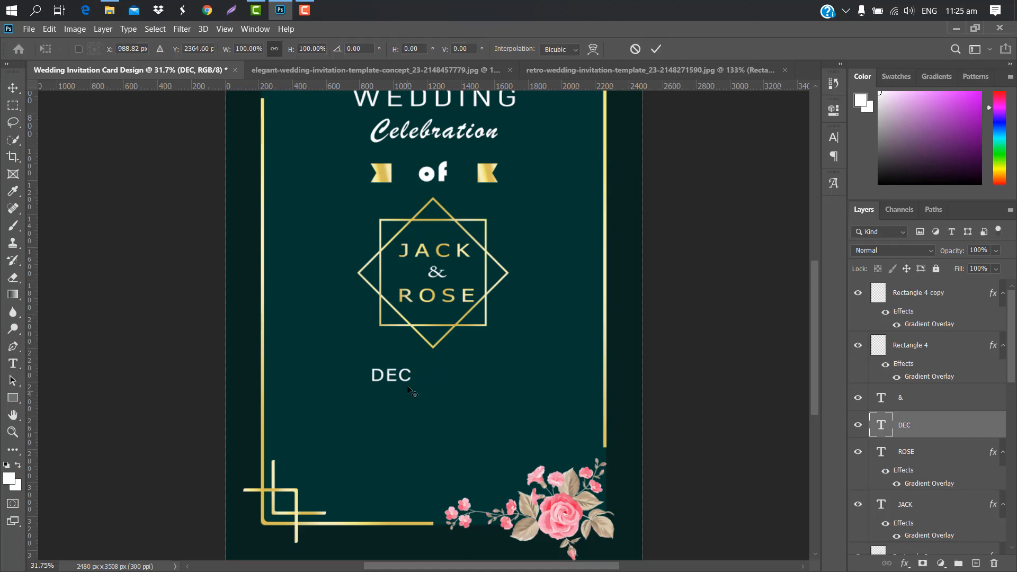
drag(398, 382, 398, 381)
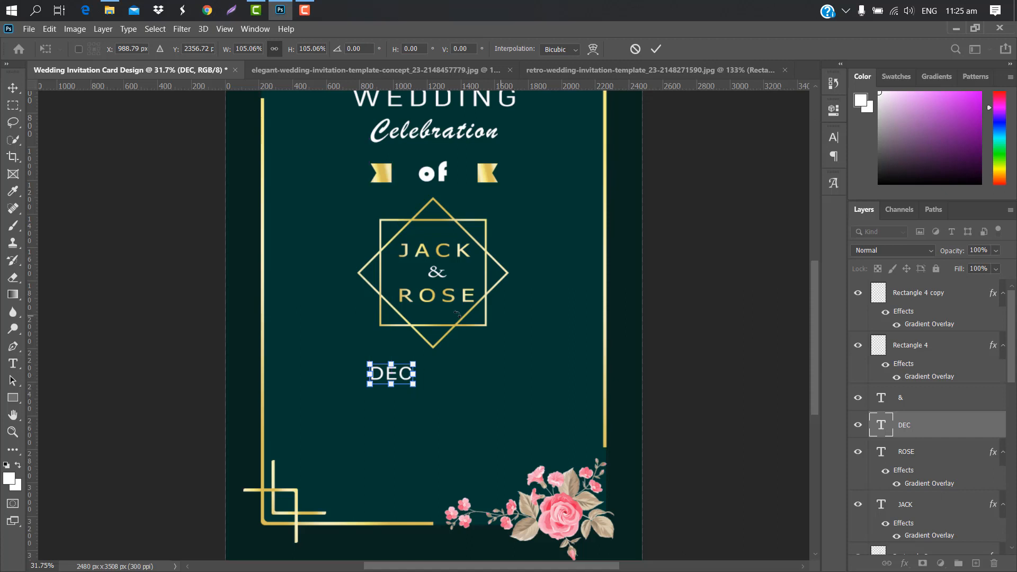
click(656, 48)
Step: Draw a narrow upright rectangle of about 21 × 86 px directly after the "C" of "DEC" as a divider
click(13, 397)
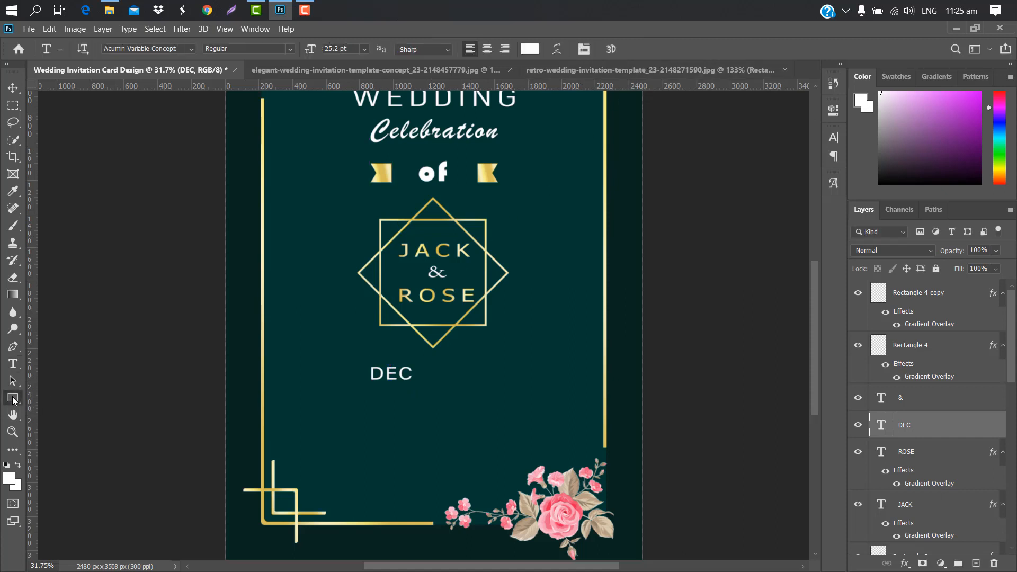
scroll(379, 395, up, 3)
drag(453, 336, 461, 367)
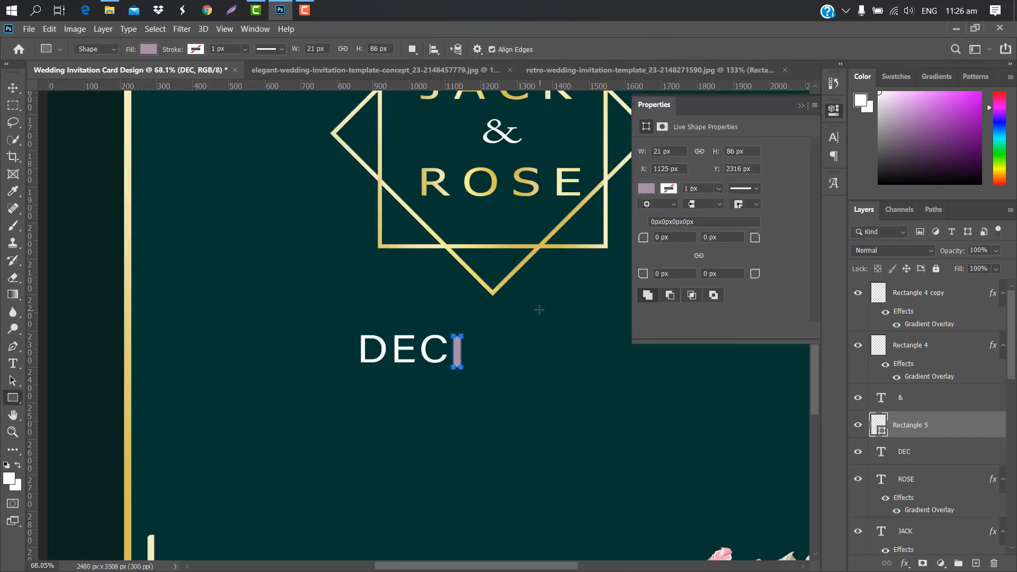
click(799, 105)
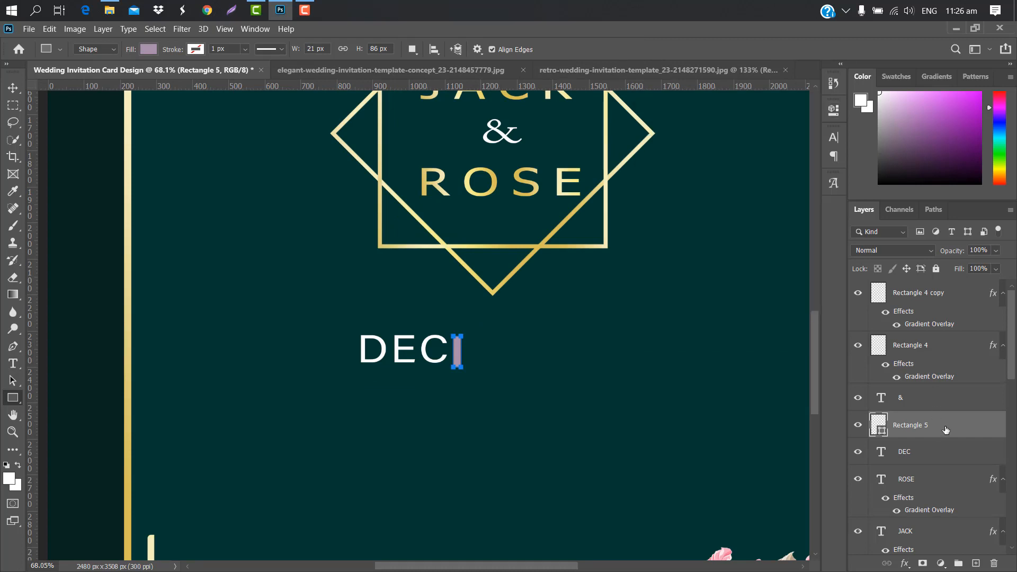
Step: Apply the gold linear Gradient Overlay to the divider bar, at a 13° angle and 126% scale
double_click(946, 430)
click(579, 238)
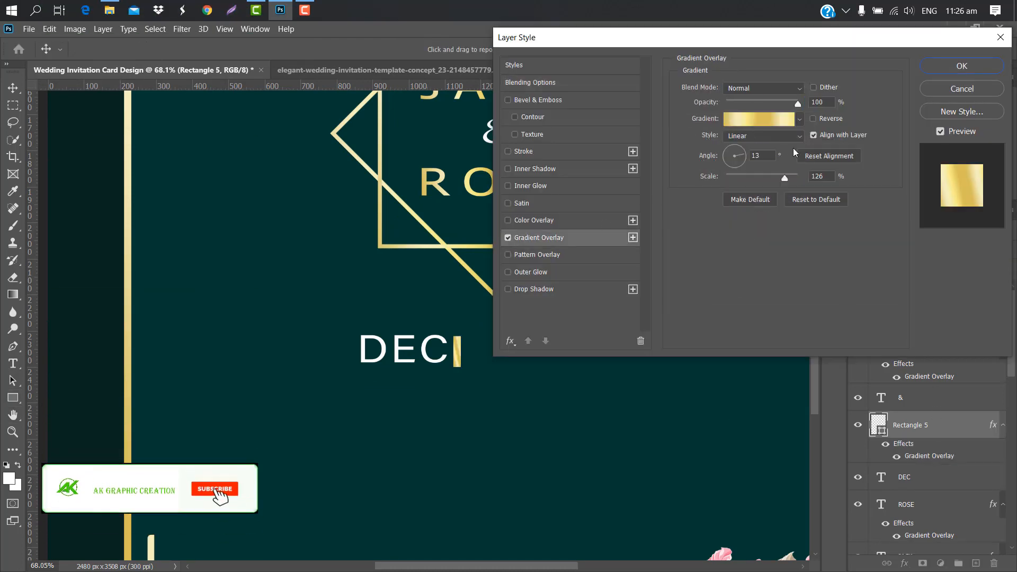
click(961, 65)
Step: Move the gold divider slightly away from "DEC" and shrink it to 61.45% width and 89.85% height, matching the letter height
key(ctrl+t)
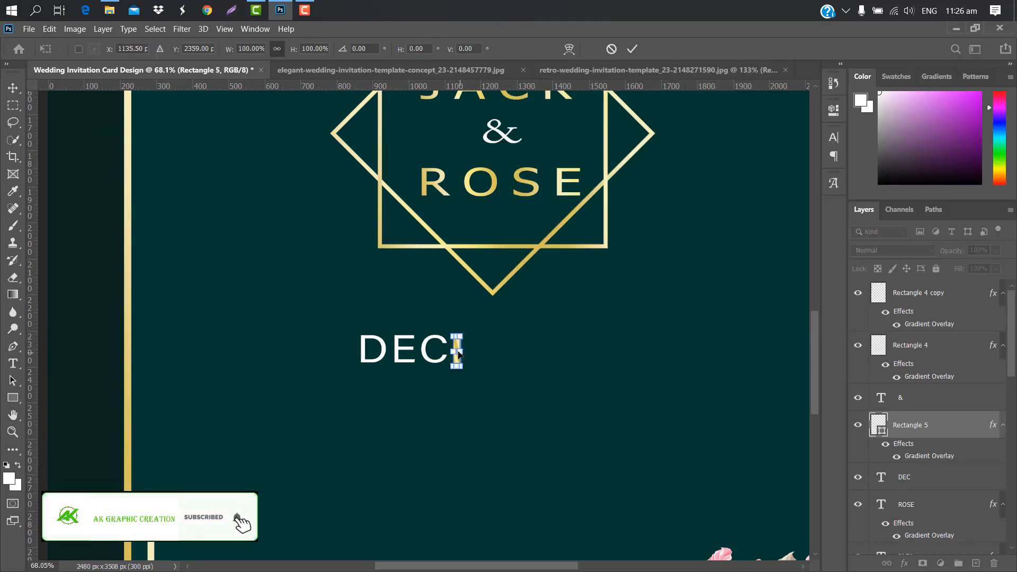
scroll(456, 351, up, 6)
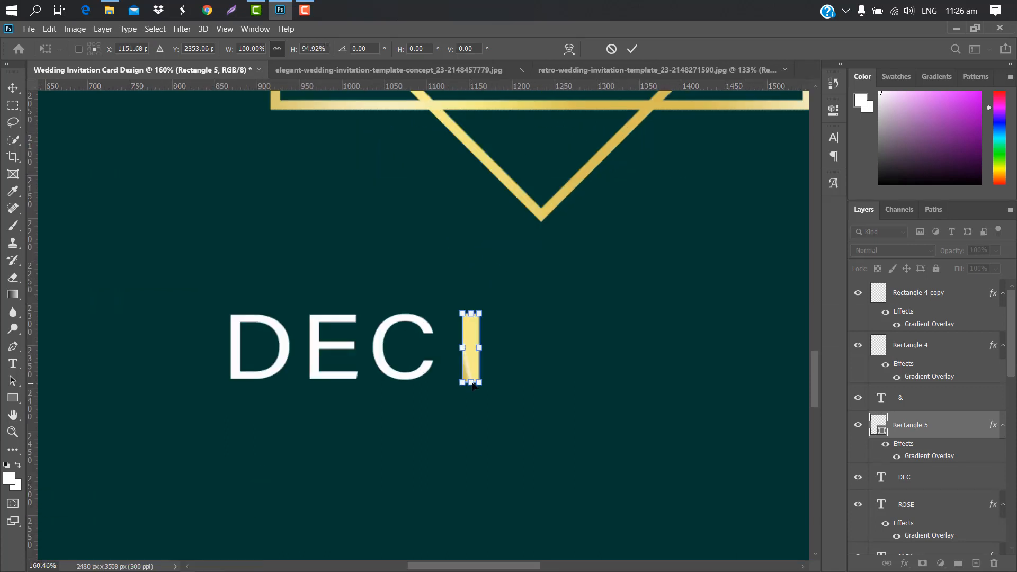
drag(479, 348, 473, 348)
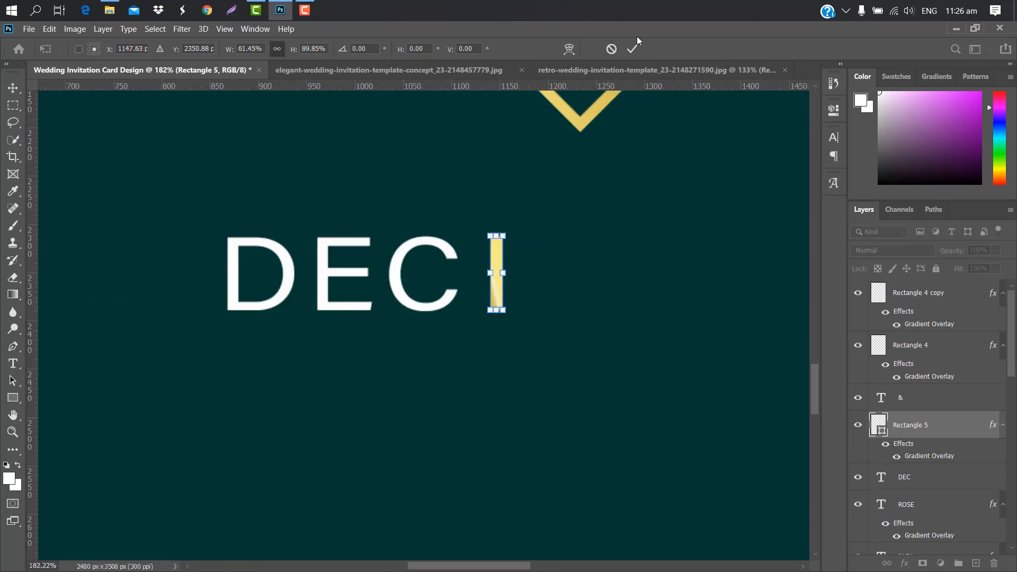
click(632, 48)
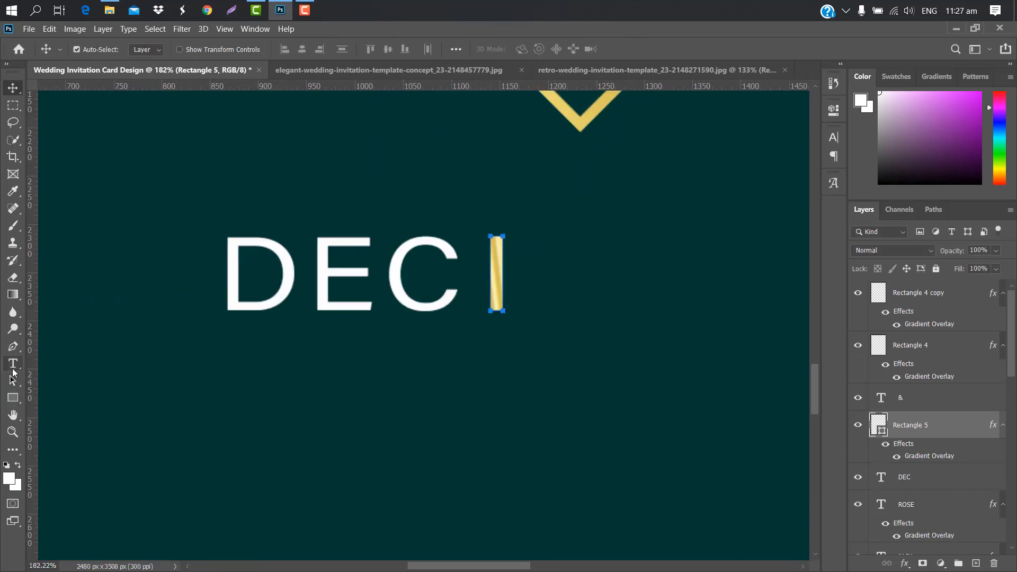
Step: Duplicate the "DEC" text layer and place the copy on the other side of the gold divider
key(t)
click(940, 482)
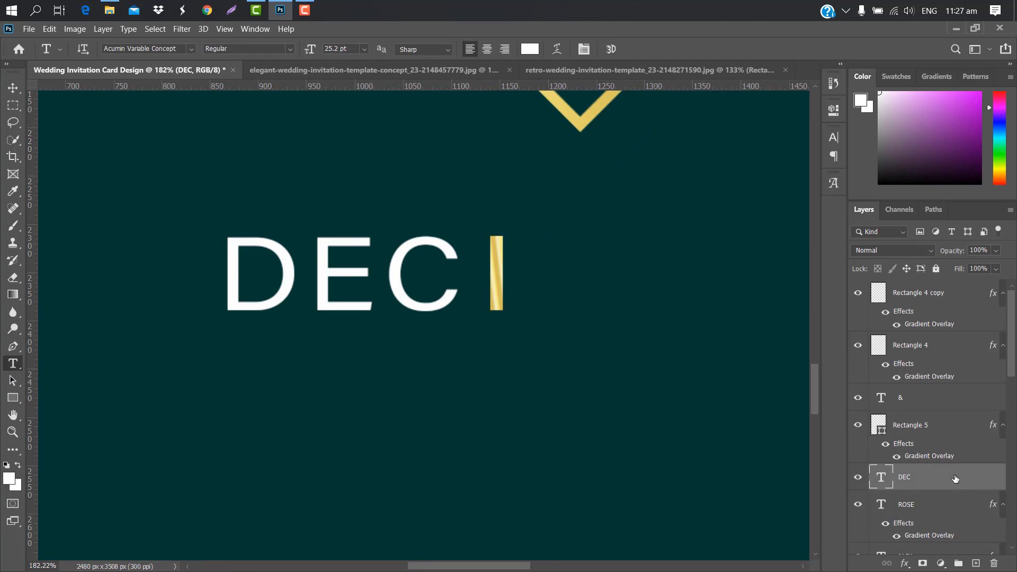
key(ctrl+j)
scroll(339, 318, down, 5)
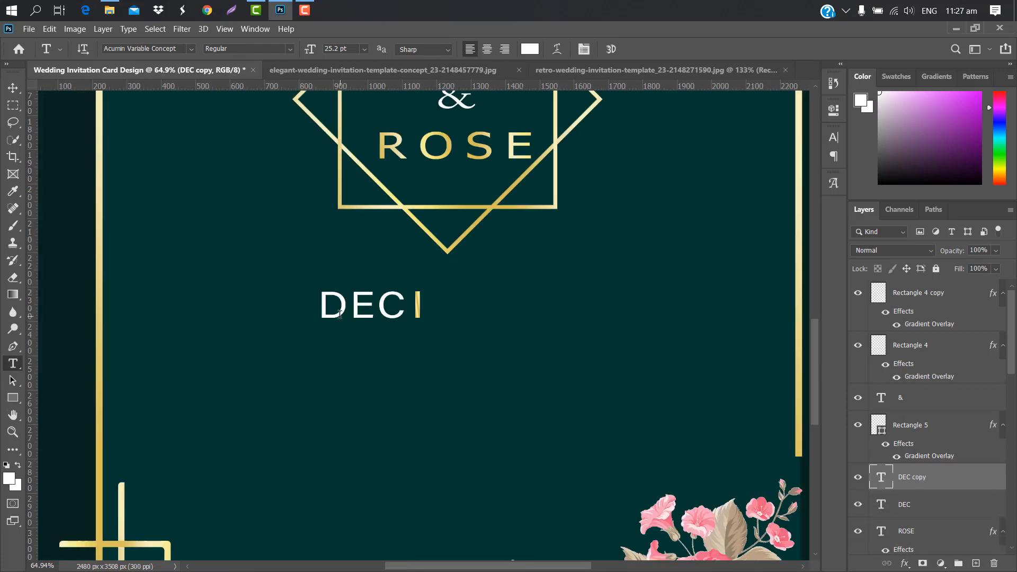
key(ctrl+t)
drag(339, 317, 469, 301)
scroll(469, 300, up, 4)
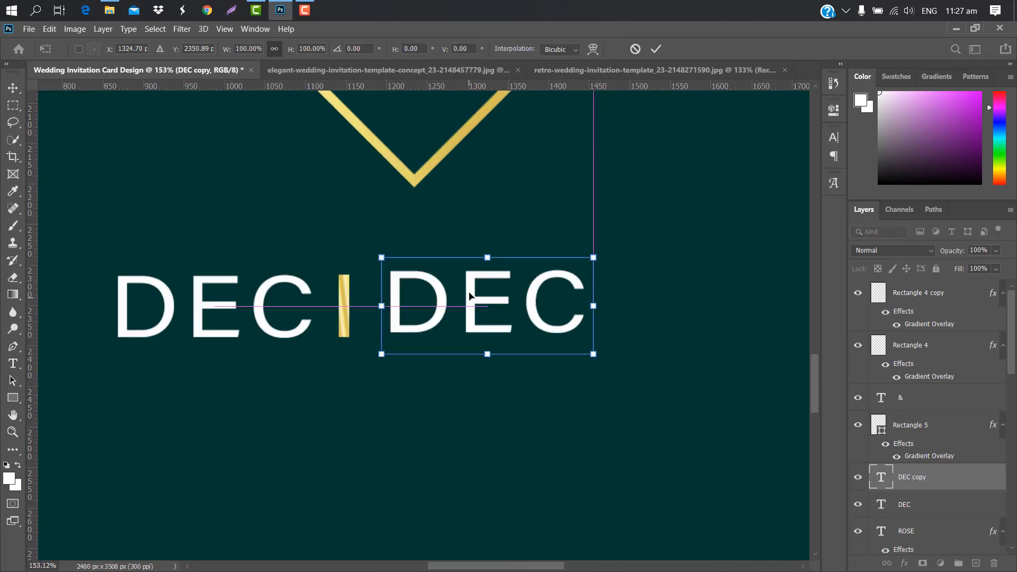
click(657, 49)
Step: Change the text of the "DEC" copy to "21"
double_click(881, 478)
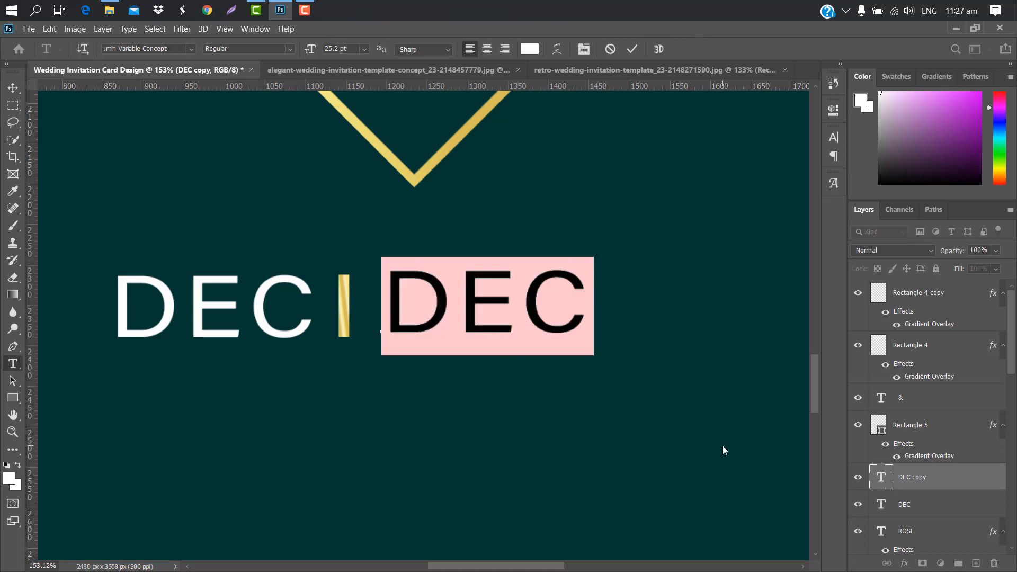
key(BackSpace)
text(21)
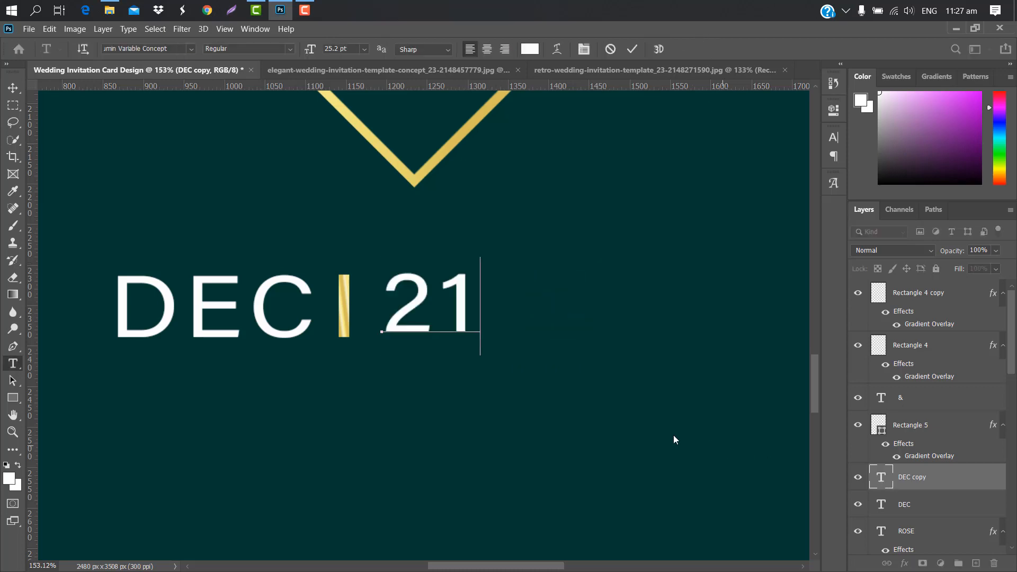
click(632, 49)
Step: Duplicate the gold divider and place the copy just after "21", level with the first one
click(13, 87)
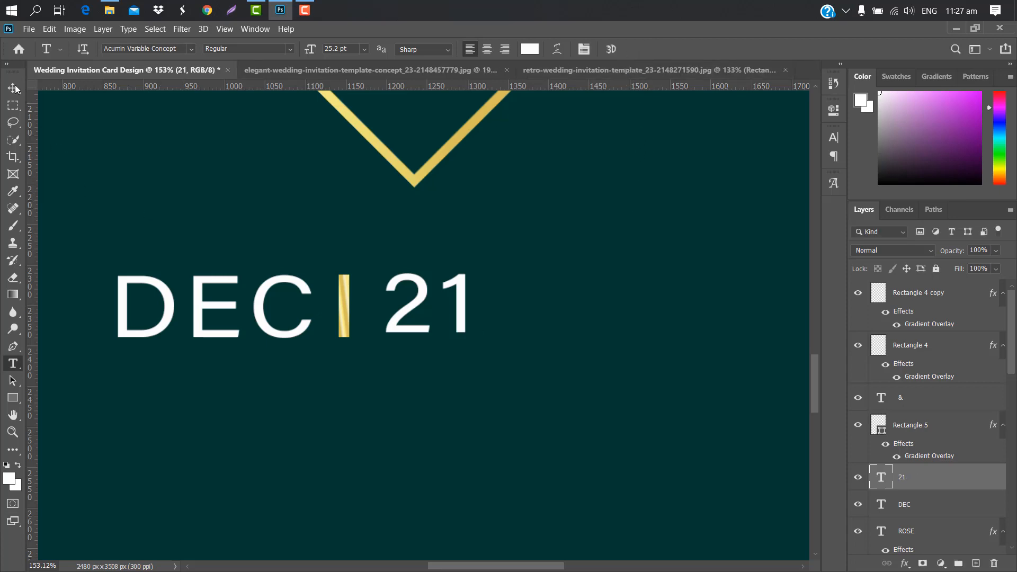
click(345, 303)
drag(344, 303, 504, 311)
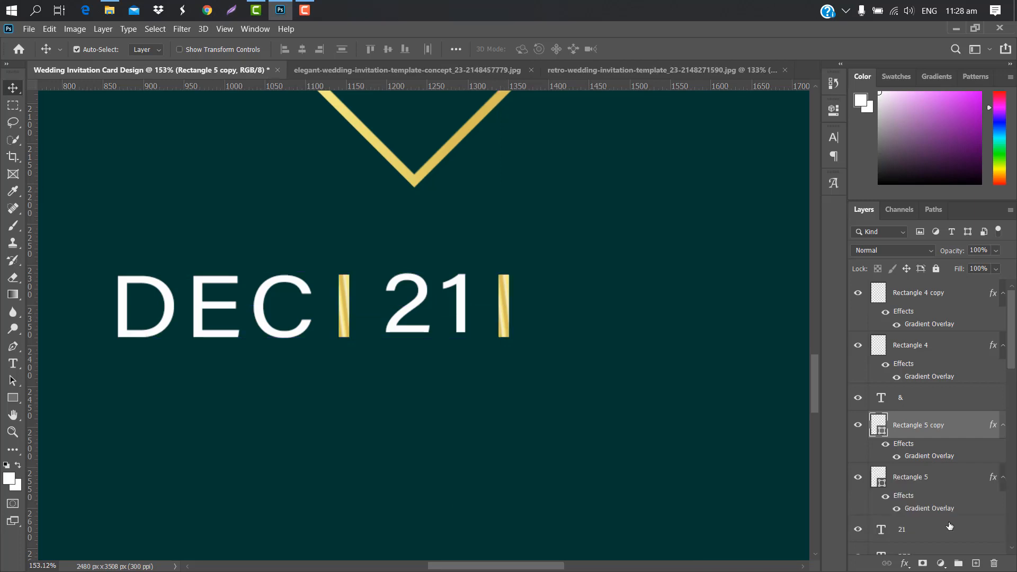
Step: Duplicate the "21" text, place the copy after the second gold divider and change it to "2020"
click(955, 524)
drag(416, 327, 591, 245)
key(ctrl+t)
click(656, 48)
key(Return)
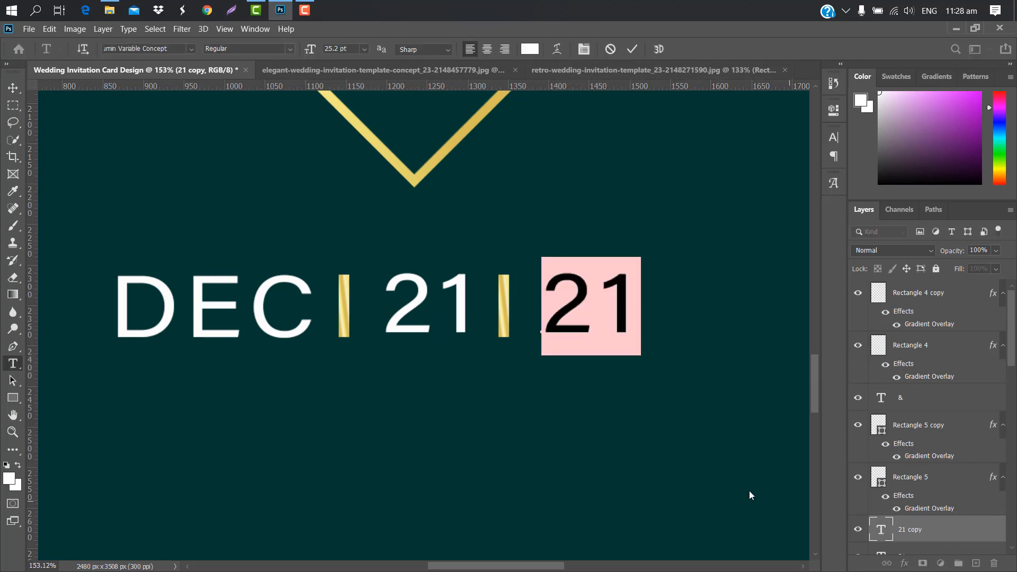
text(202)
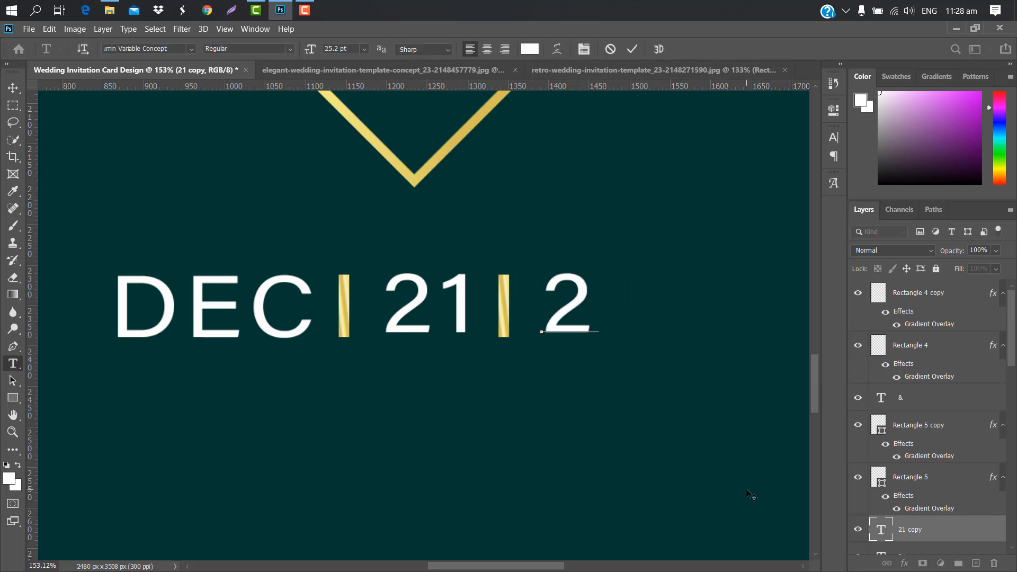
text(0)
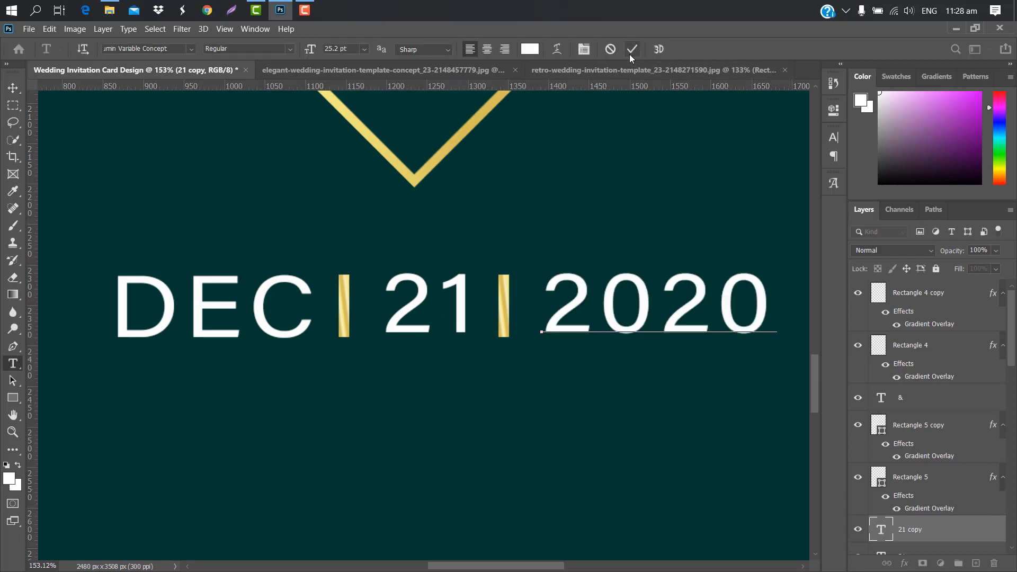
click(632, 50)
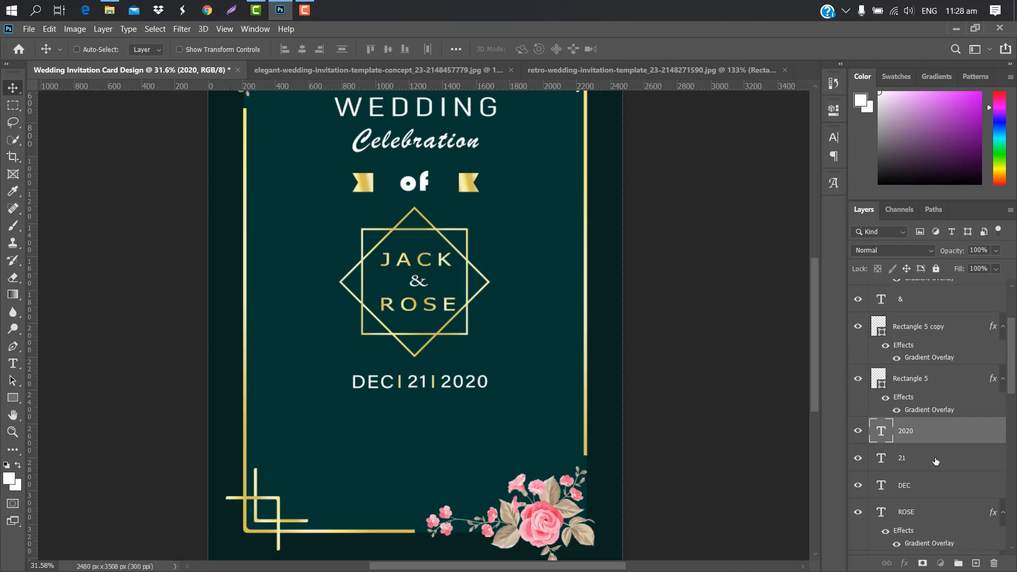
Step: Enlarge the three date texts and both gold dividers together and shift the row slightly left below the star frame
ctrl+click(937, 464)
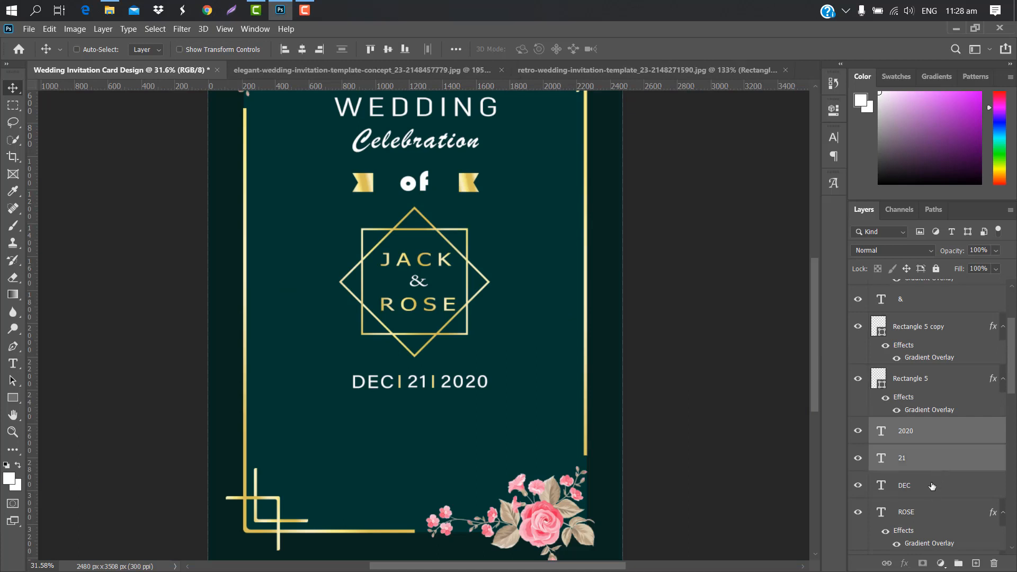
ctrl+click(931, 485)
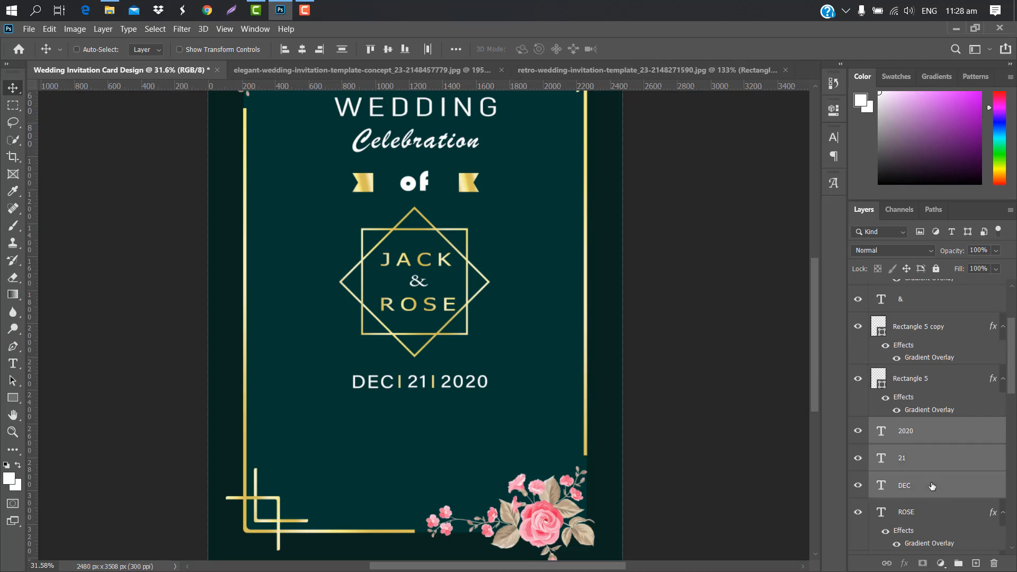
ctrl+click(949, 380)
ctrl+click(953, 335)
key(ctrl+t)
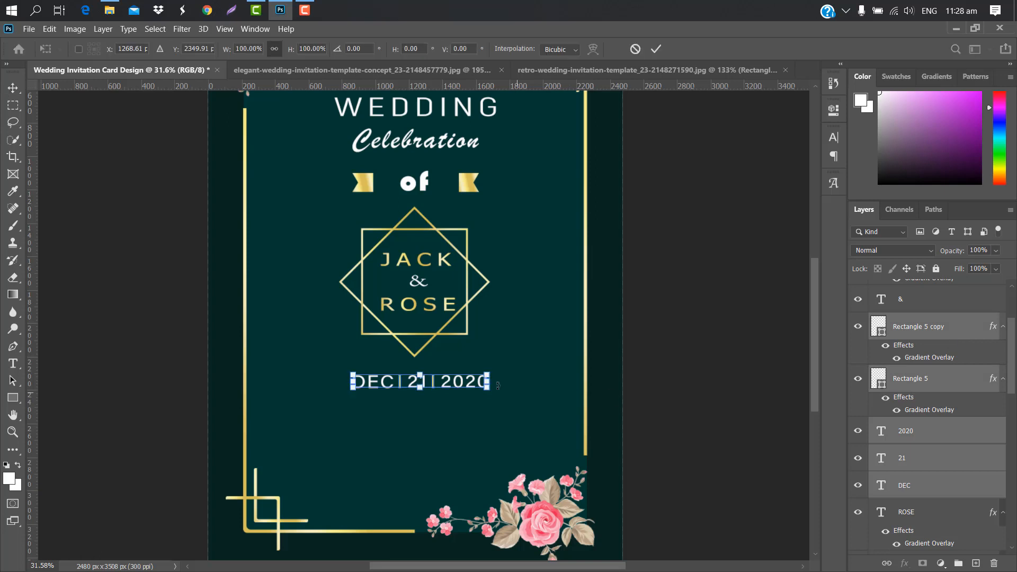
drag(484, 382, 462, 384)
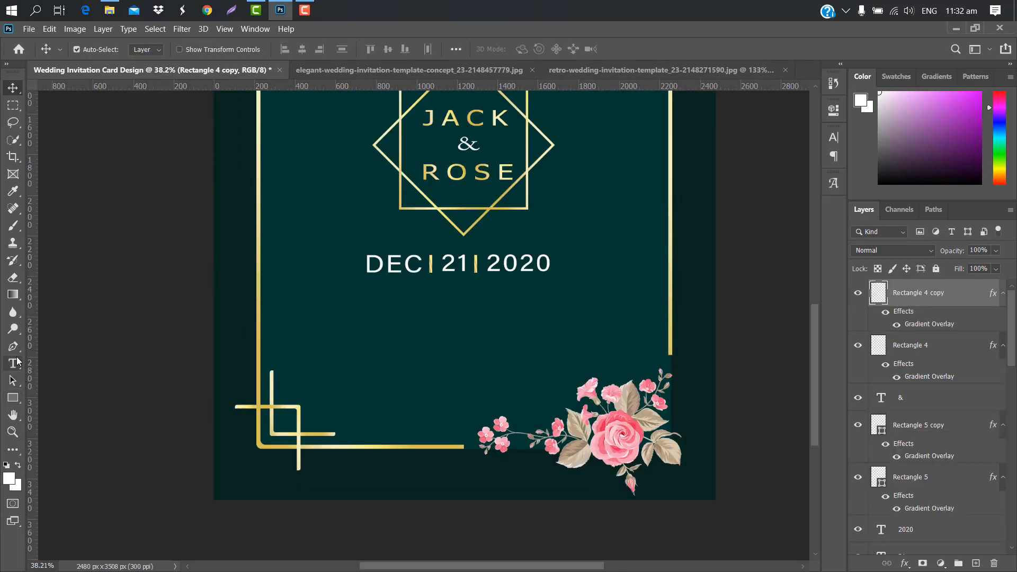
Step: Add a placeholder paragraph text block below the date row and set its font size to 14.98 pt
click(13, 363)
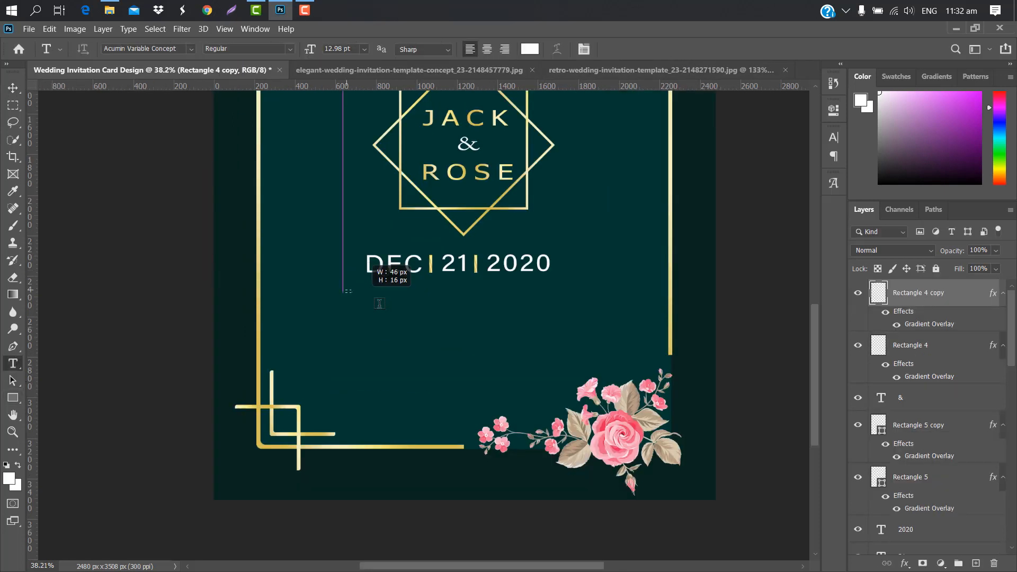
drag(343, 289, 577, 345)
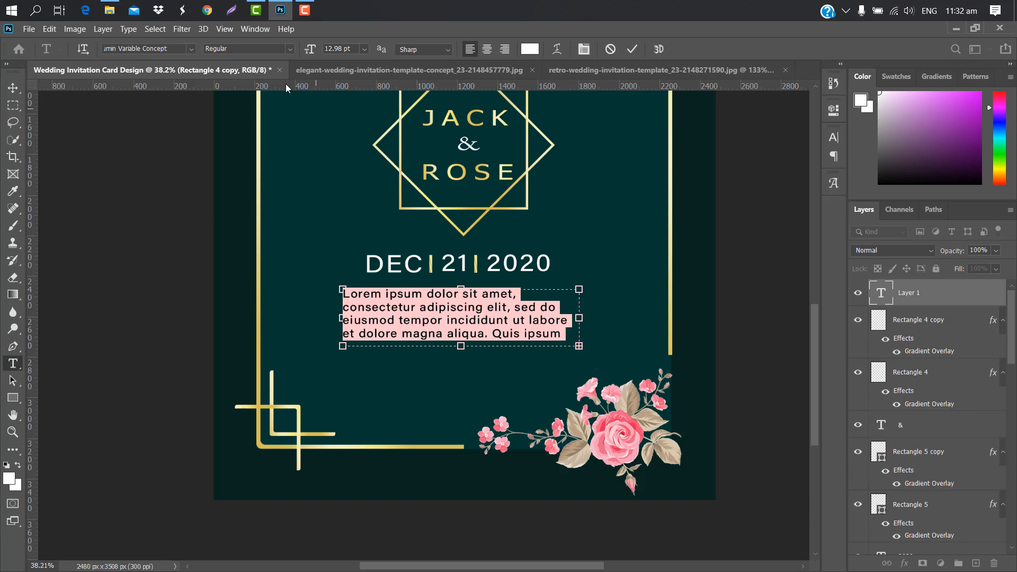
mouse_move(314, 50)
mouse_down()
mouse_move(296, 49)
mouse_move(317, 50)
mouse_up()
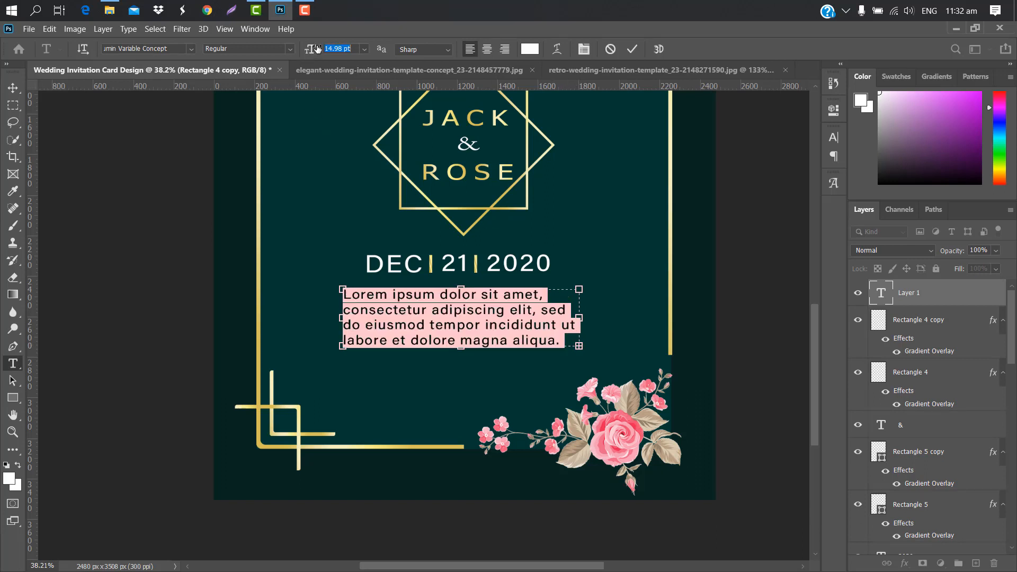
click(632, 49)
Step: Set the paragraph's font to Brush Script MT and scale the text block down to about 12 pt below the date row
click(833, 137)
click(756, 156)
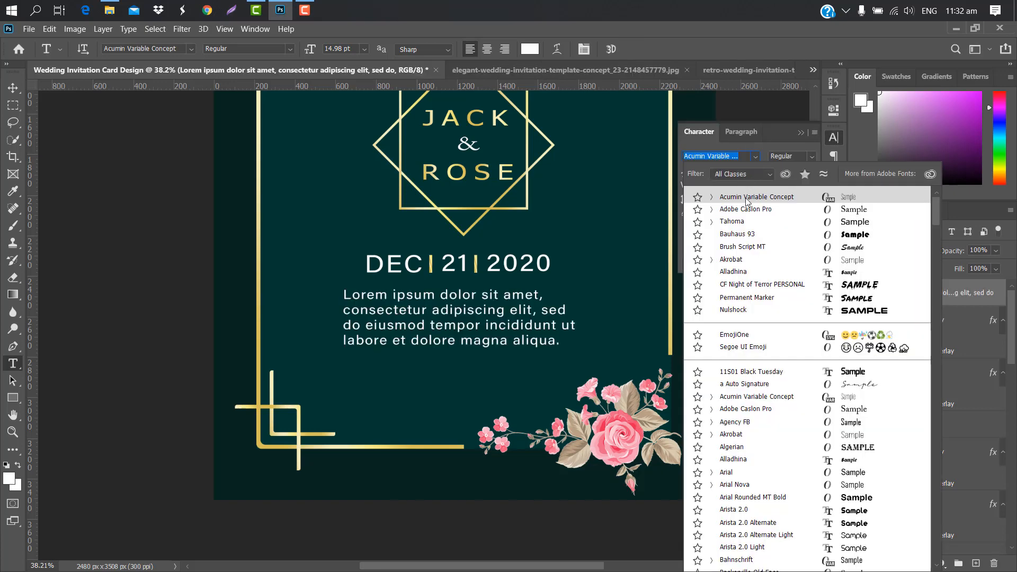
click(738, 247)
key(ctrl+t)
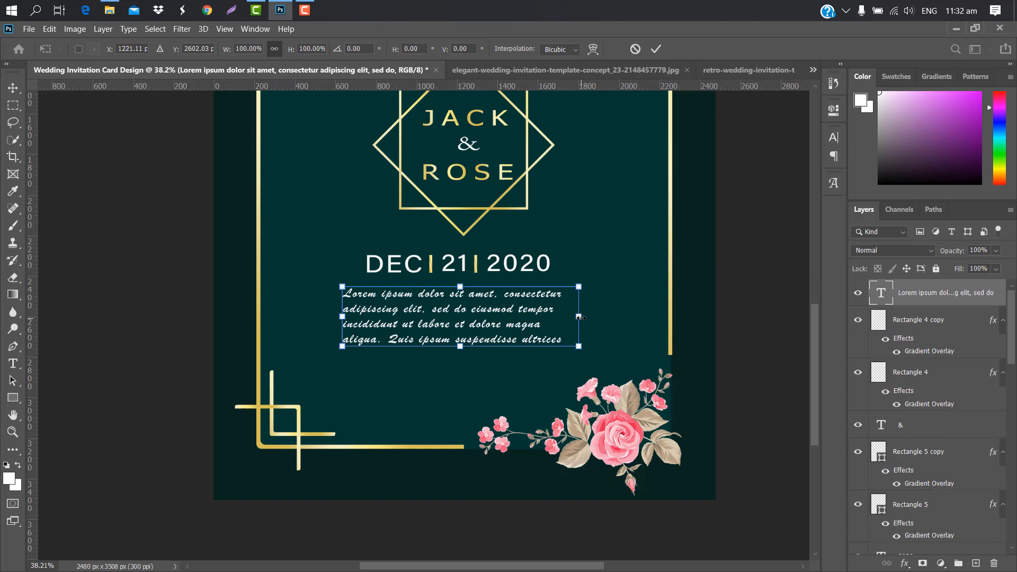
drag(579, 317, 551, 310)
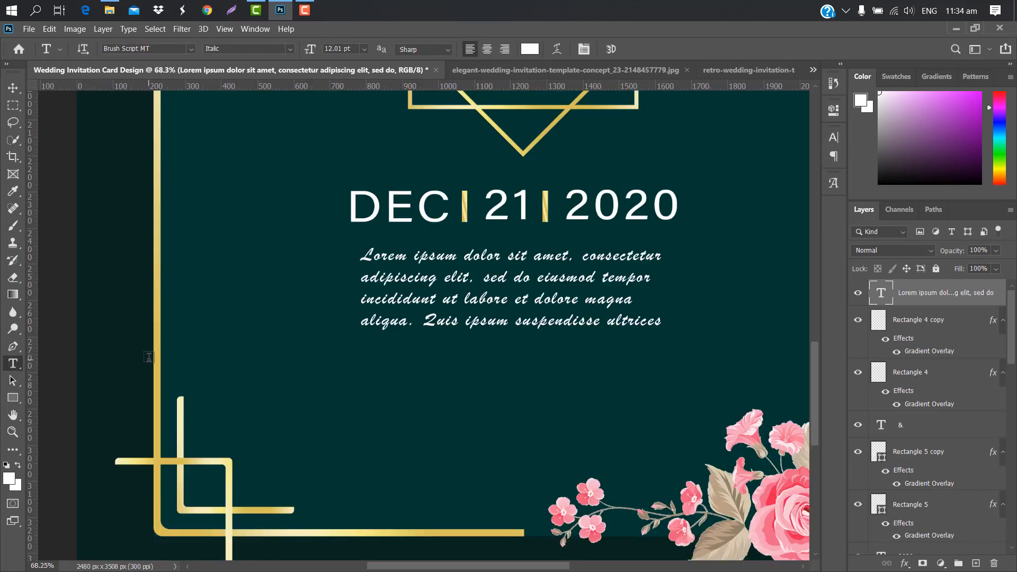
Step: Draw a small circle about 81 px wide below the paragraph and apply the gold Gradient Overlay to it
right_click(15, 396)
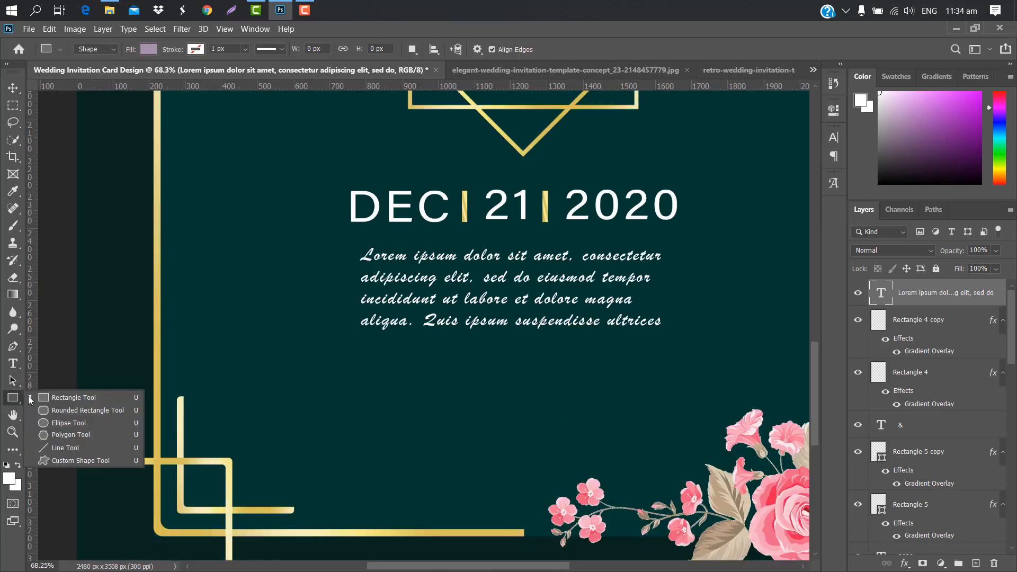
click(69, 419)
mouse_move(475, 351)
mouse_down()
mouse_move(509, 393)
mouse_move(506, 381)
mouse_up()
click(800, 106)
double_click(971, 298)
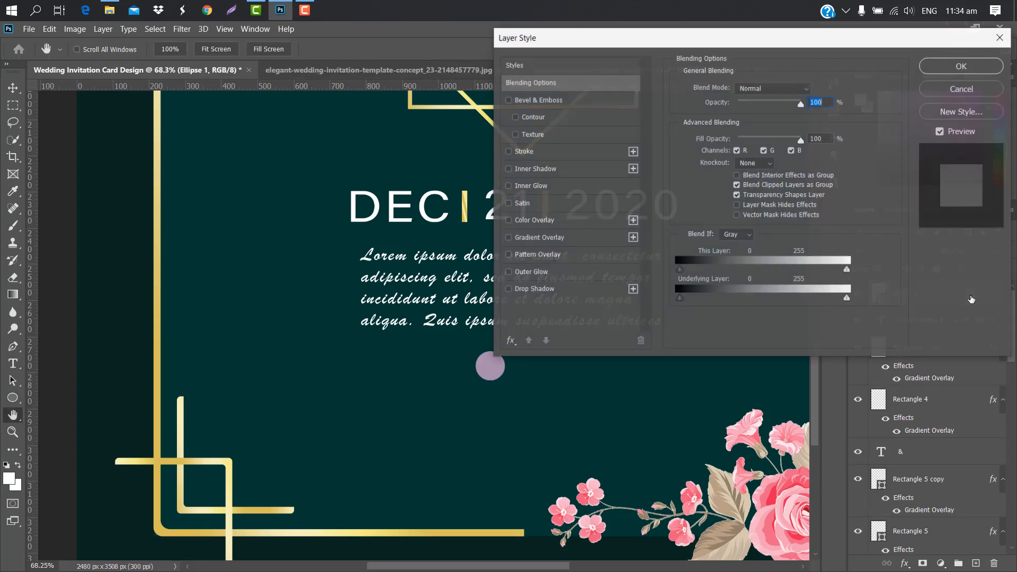
click(595, 235)
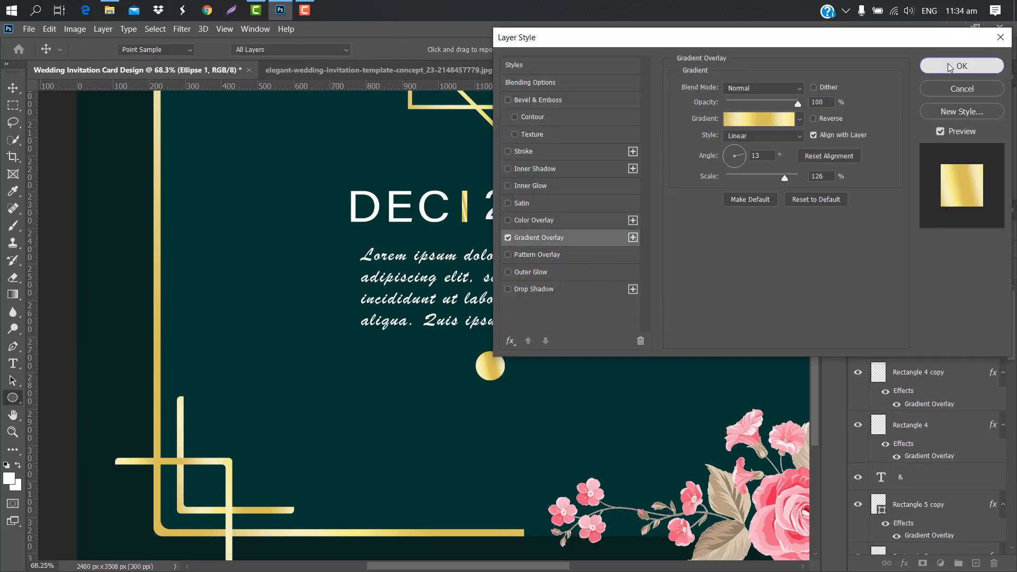
click(948, 63)
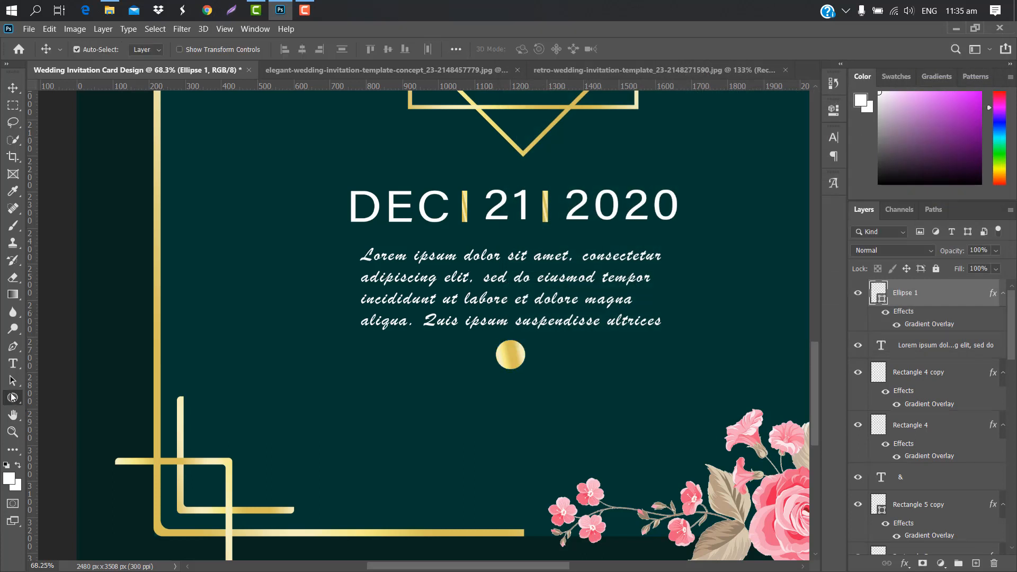
Step: Draw a horizontal rounded rectangle about 332 by 37 px with 10 px corners just before the gold circle
click(15, 397)
click(67, 411)
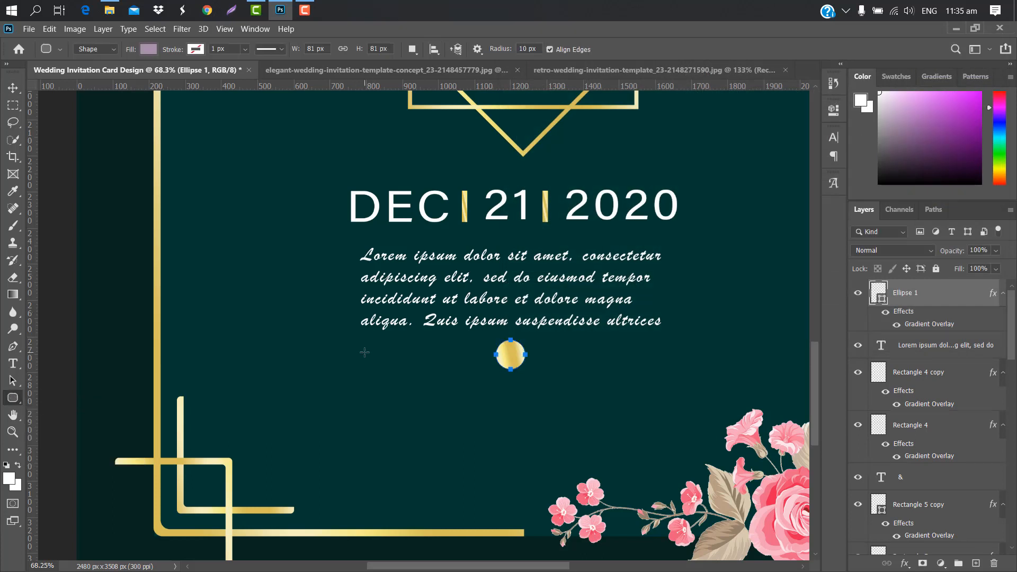
drag(365, 352, 484, 366)
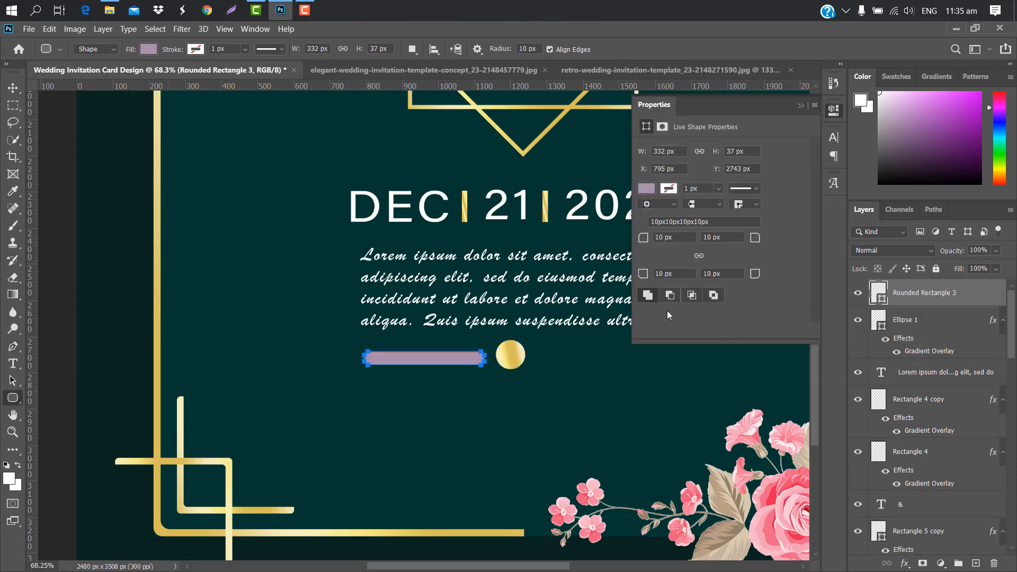
click(804, 106)
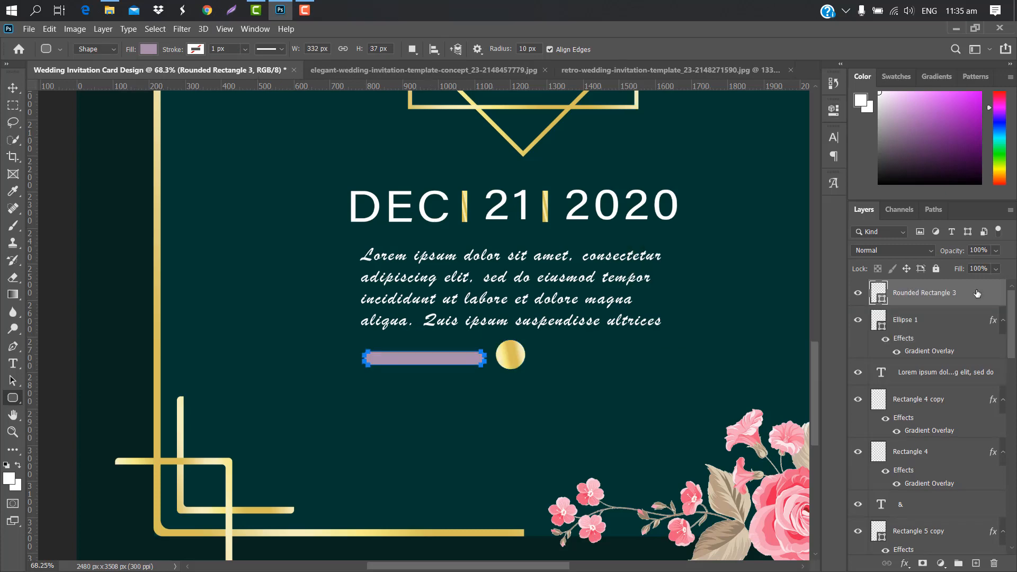
Step: Apply the gold Gradient Overlay to the rounded bar and place a duplicate of it on the other side of the circle
double_click(977, 294)
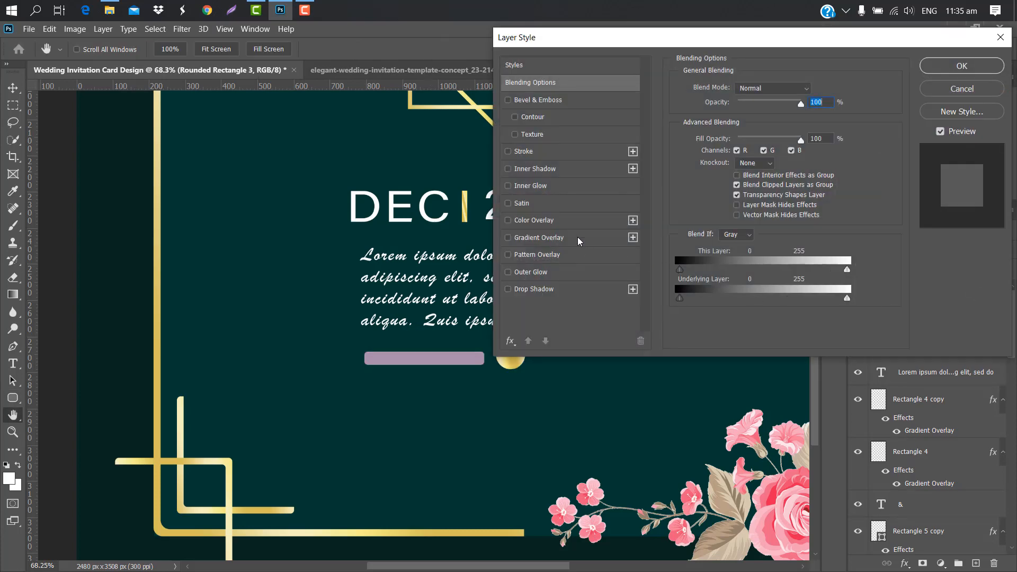
click(577, 237)
click(962, 65)
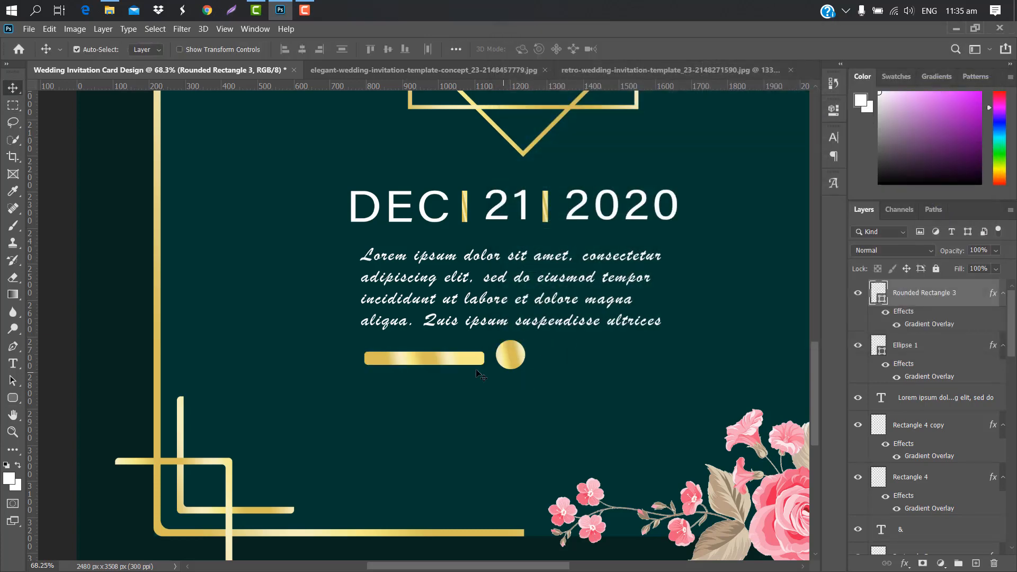
drag(455, 360, 631, 359)
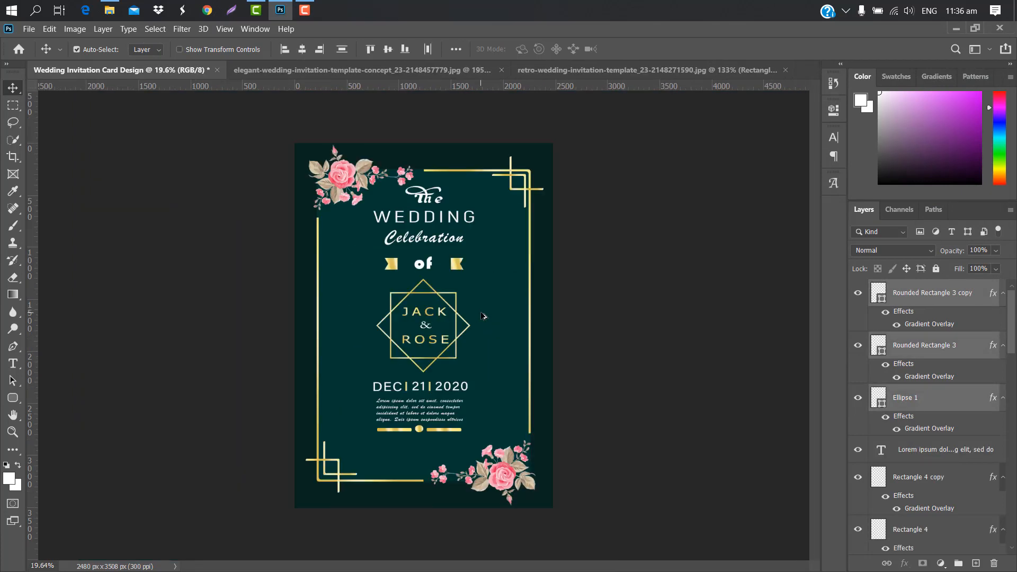
Step: Replace the circle's Gradient Overlay with a white Color Overlay
click(956, 398)
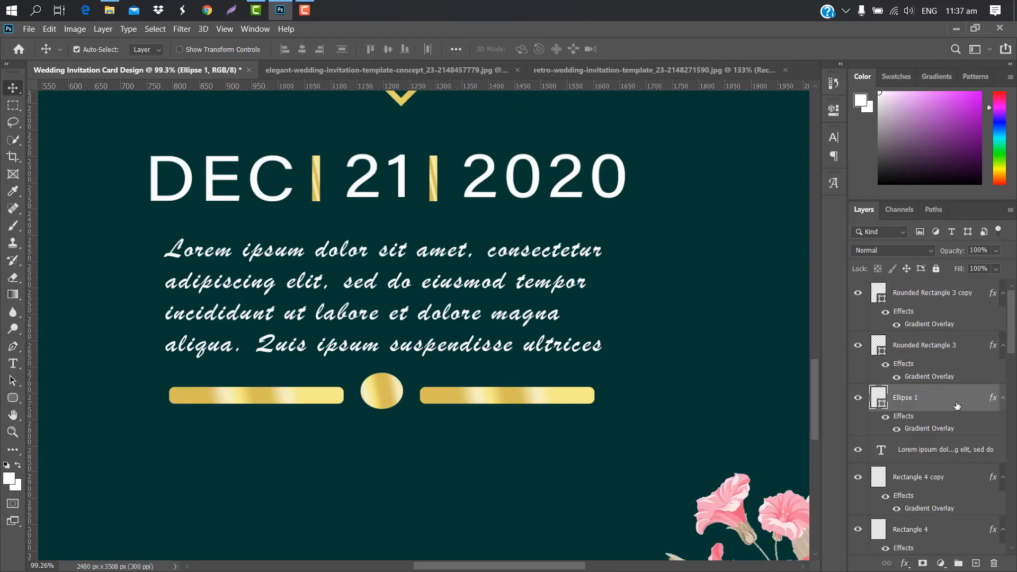
double_click(955, 405)
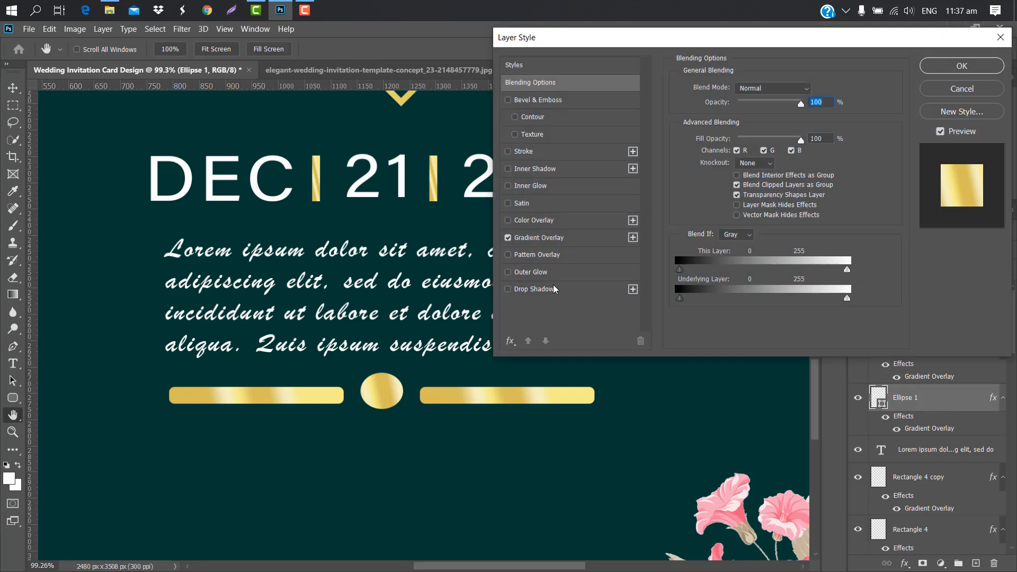
click(507, 237)
click(508, 220)
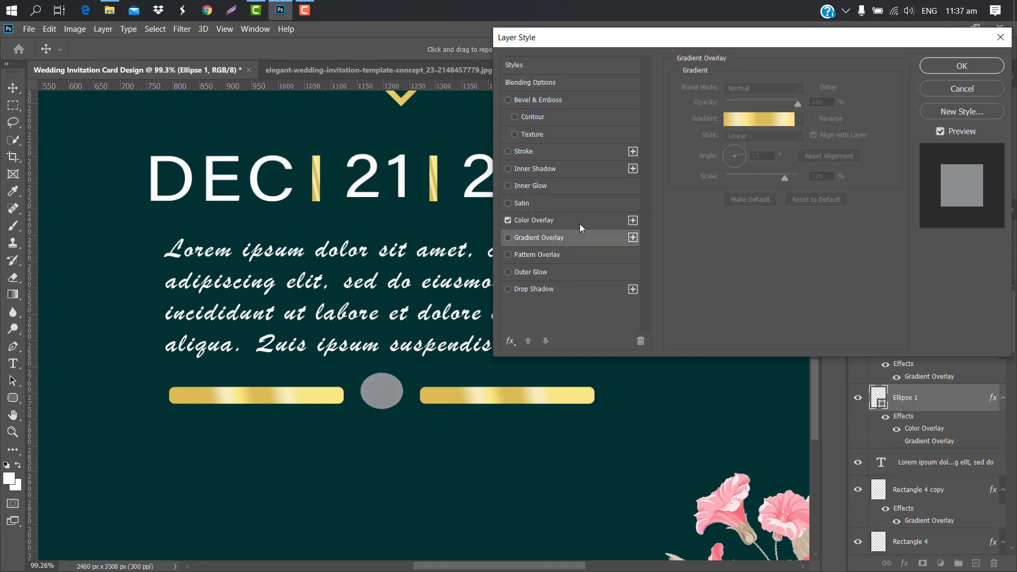
click(572, 221)
click(807, 92)
drag(713, 193, 665, 158)
click(958, 151)
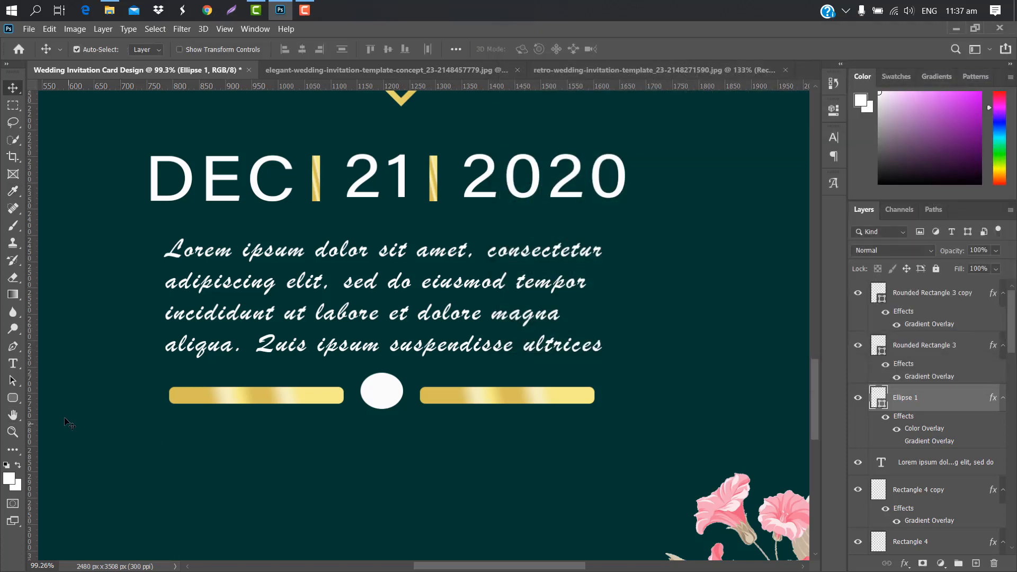
Step: Add the text line "Reception To Follow" below the gold bars
click(12, 364)
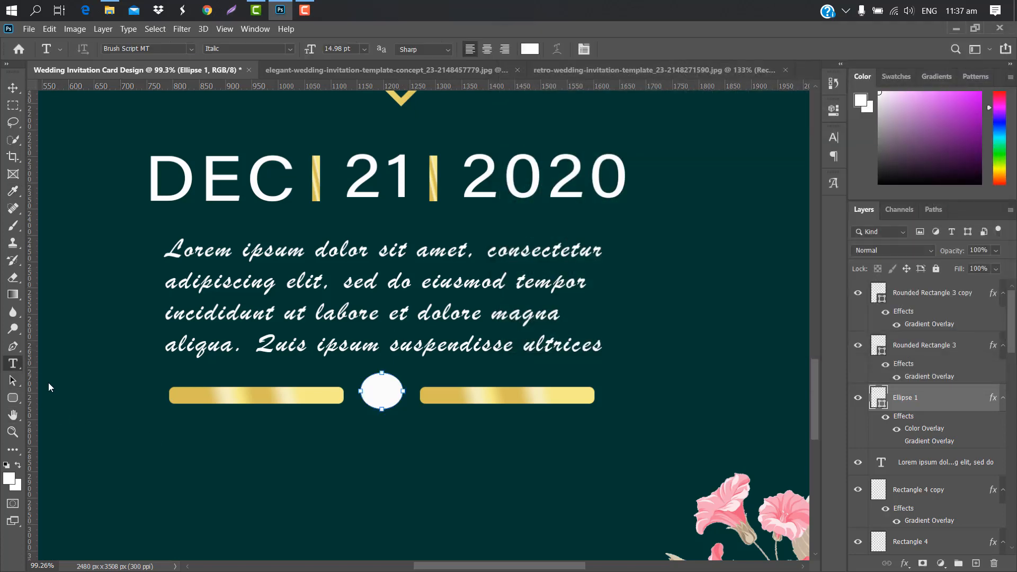
click(170, 444)
key(BackSpace)
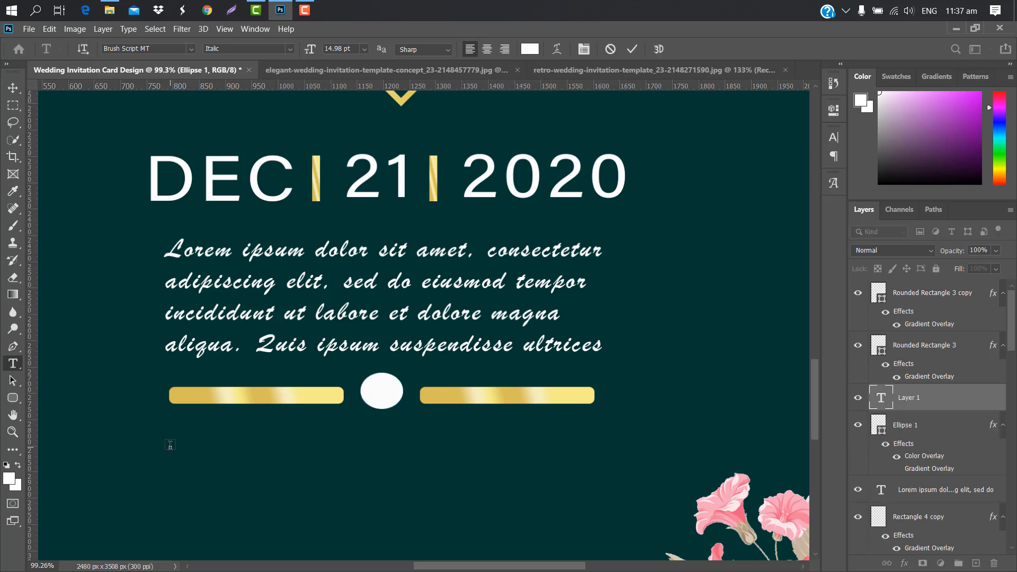
text(Rece)
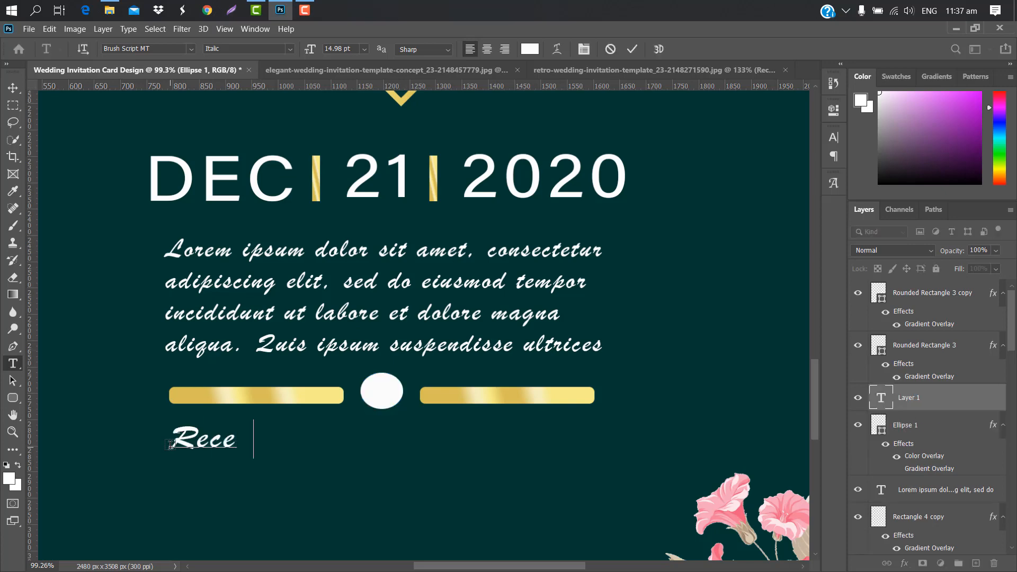
text(ption)
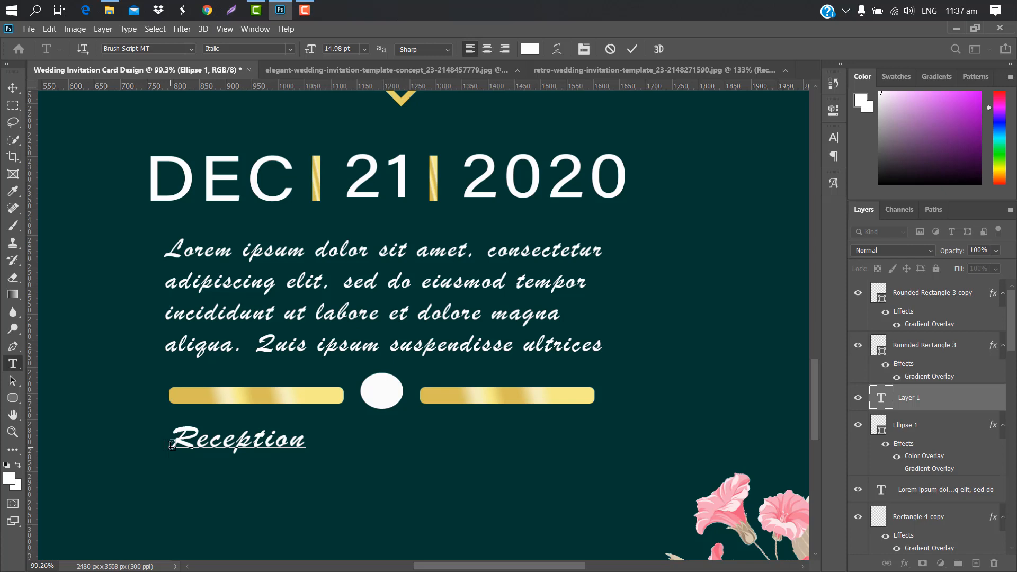
text( To F)
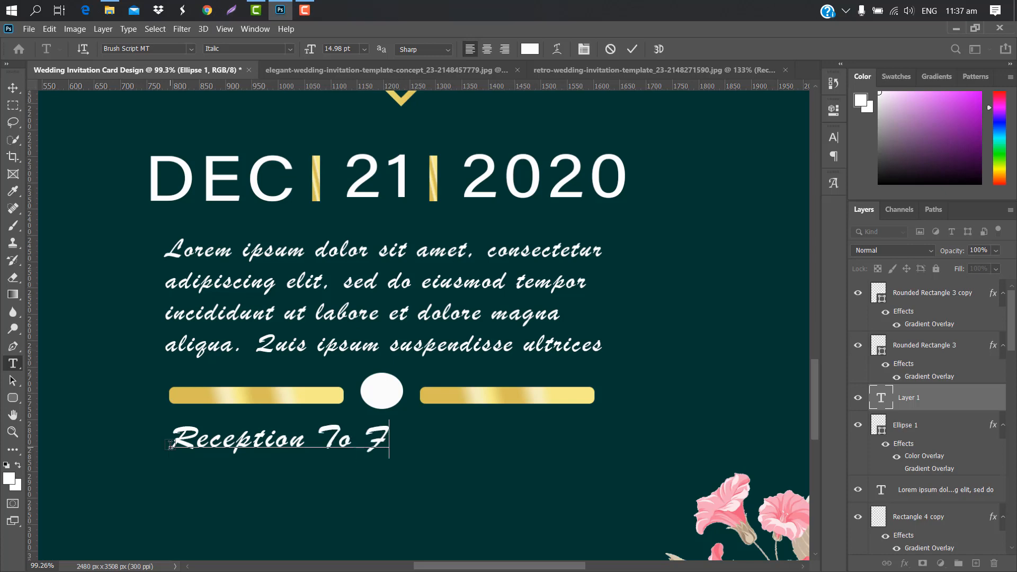
text(ollow)
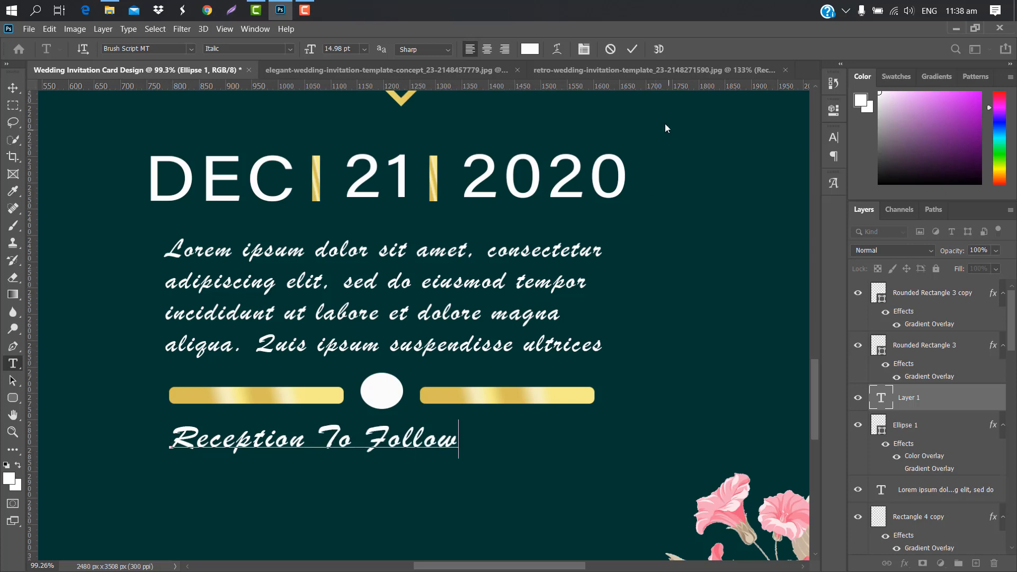
key(ctrl+Return)
Step: Scale the "Reception To Follow" text to about 117% and center it below the white circle
key(ctrl+t)
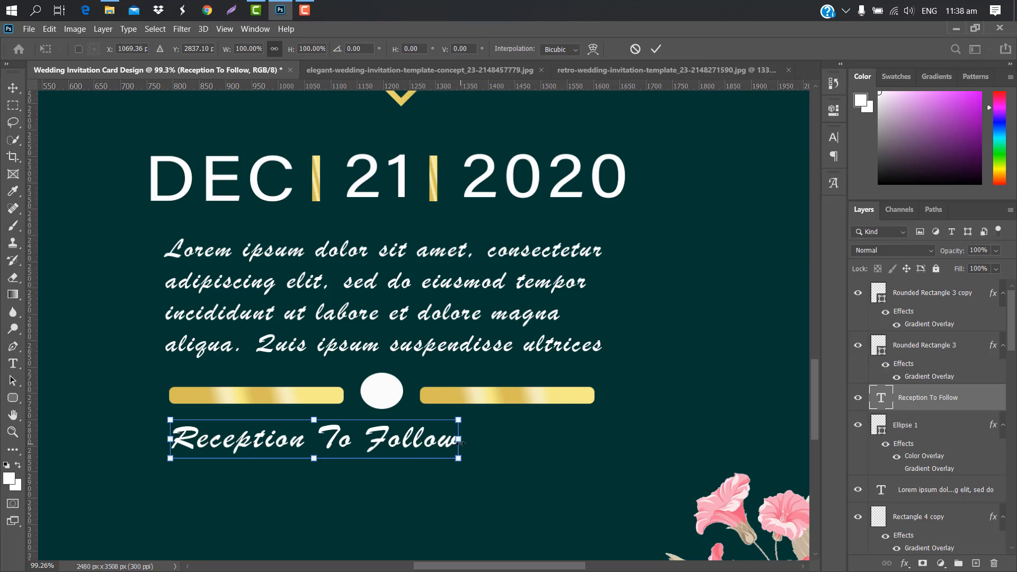
drag(461, 443, 526, 452)
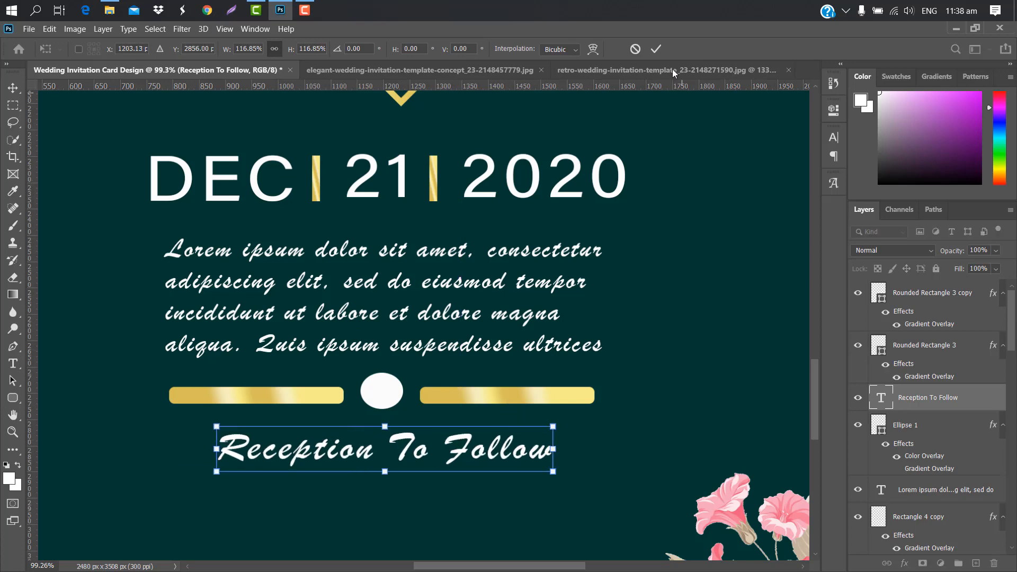
click(655, 49)
key(ctrl+0)
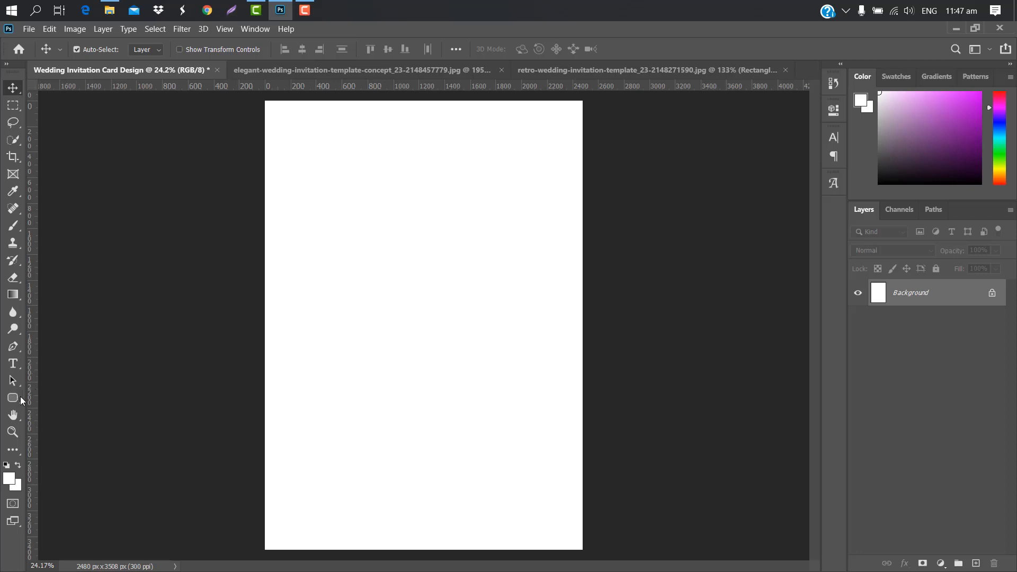
Step: Draw a rectangle about 2524 by 3579 px covering the whole blank white page
click(13, 397)
right_click(13, 398)
click(58, 400)
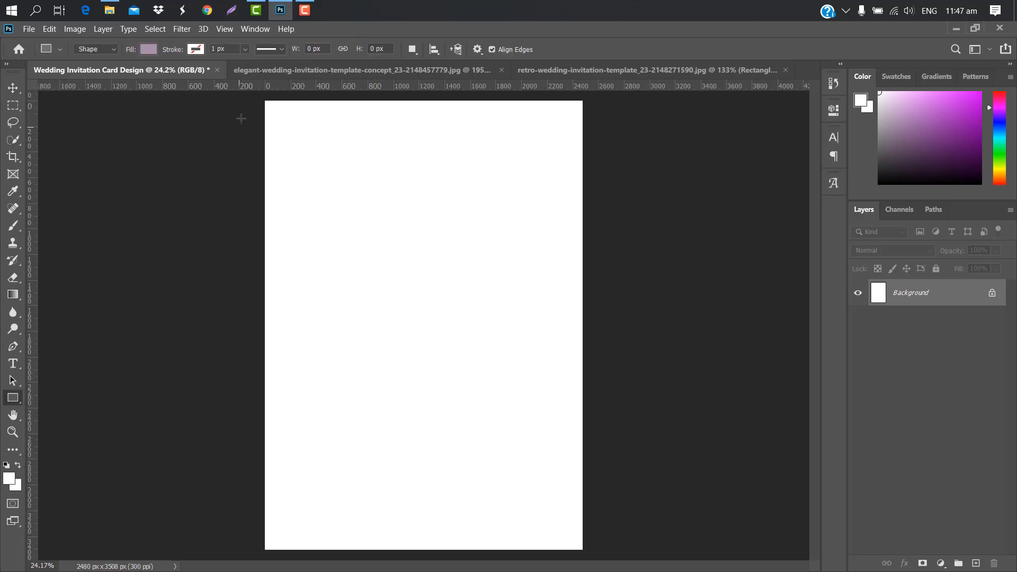
drag(262, 98, 585, 555)
click(801, 105)
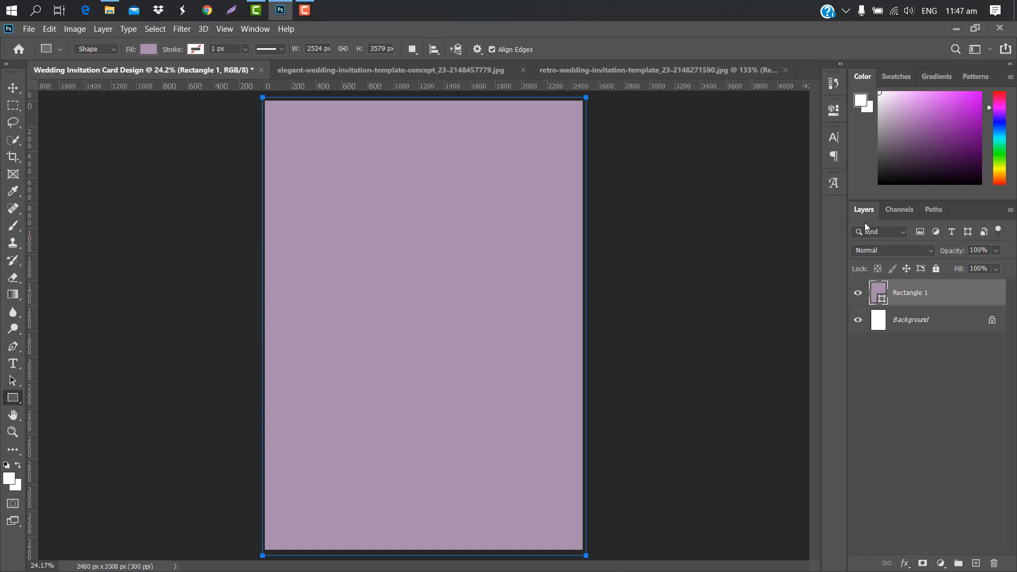
Step: Set the page-sized rectangle's fill color to dark green 00271e
double_click(879, 292)
text(00271e)
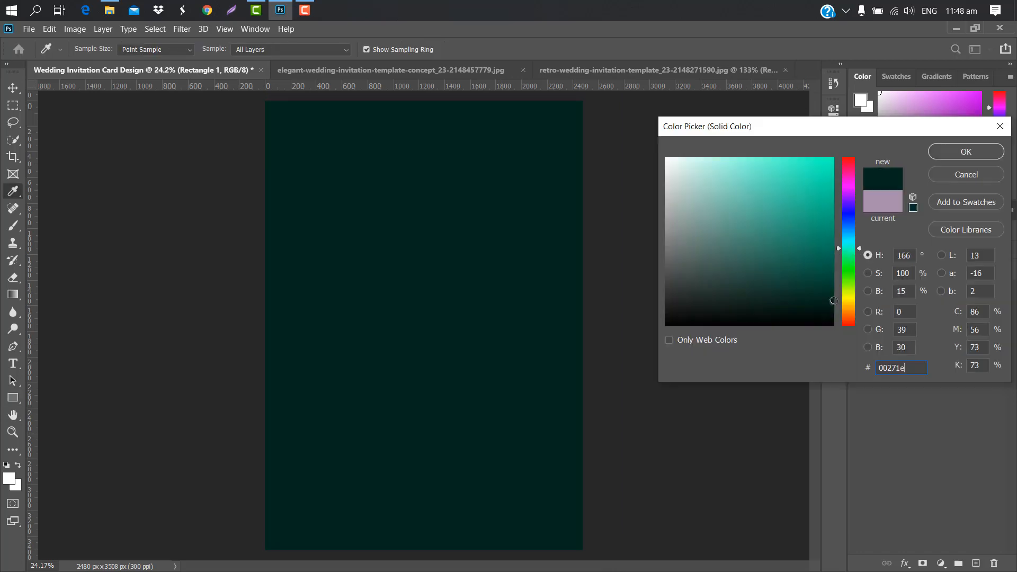
click(957, 152)
click(12, 89)
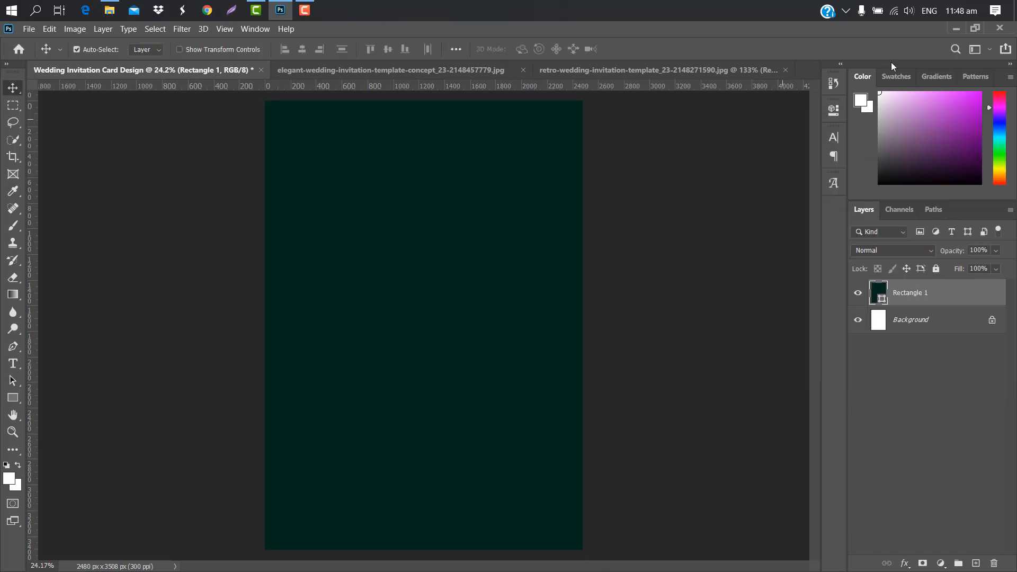
Step: Paste the elegant black ornamental flower image into the invitation and scale it to about 156.92% by 206.56% so it covers the page
click(956, 28)
click(241, 249)
click(268, 79)
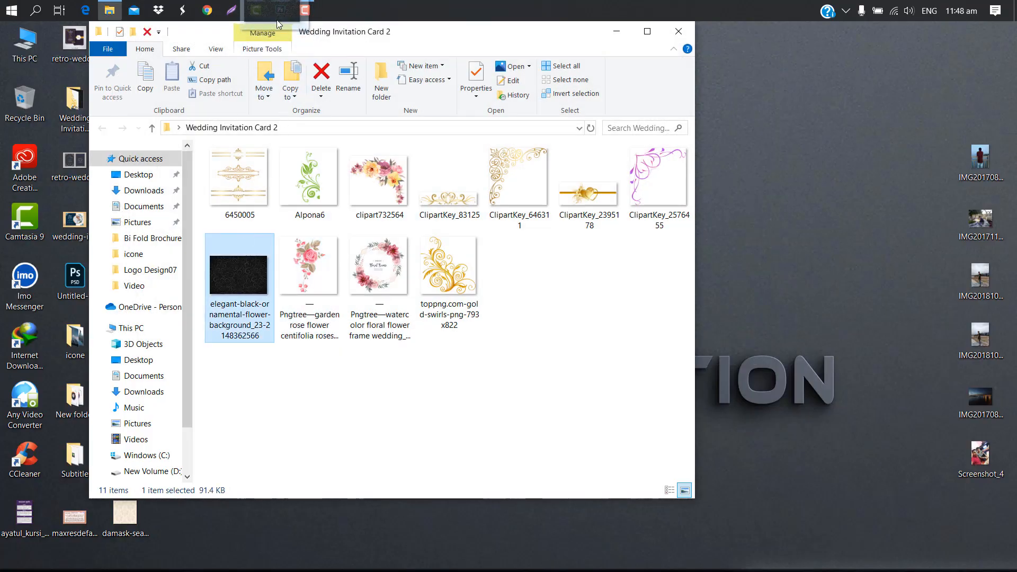
click(280, 9)
key(ctrl+v)
drag(424, 219, 423, 97)
drag(423, 430, 436, 545)
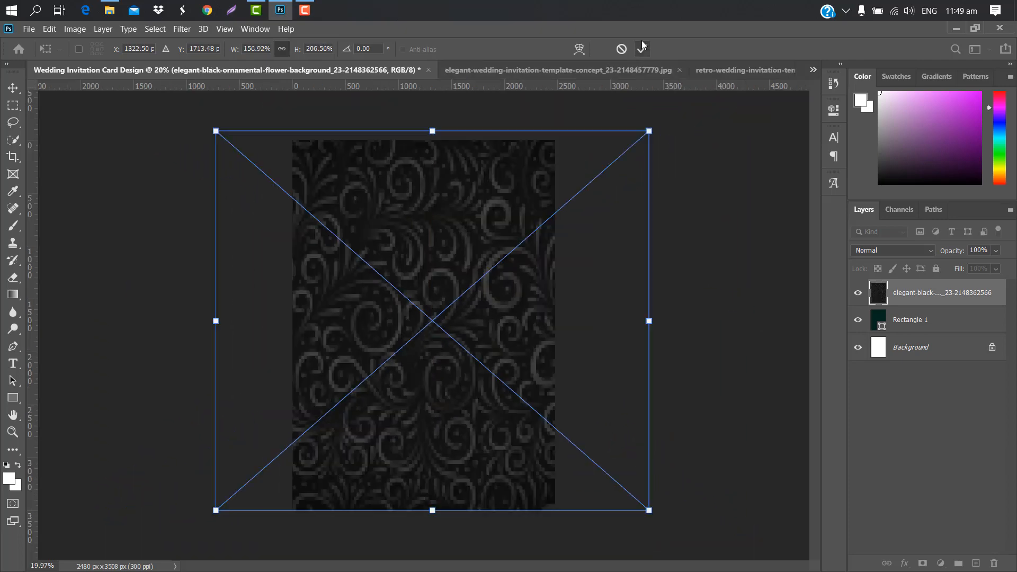
click(642, 44)
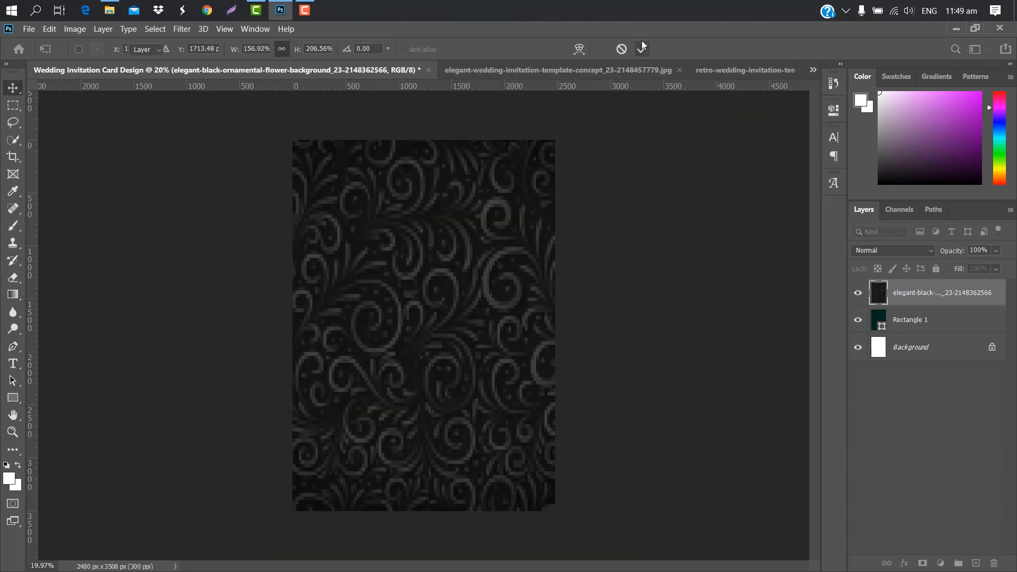
Step: Set the ornamental pattern layer's blend mode to Darken and its opacity to 75%
click(933, 249)
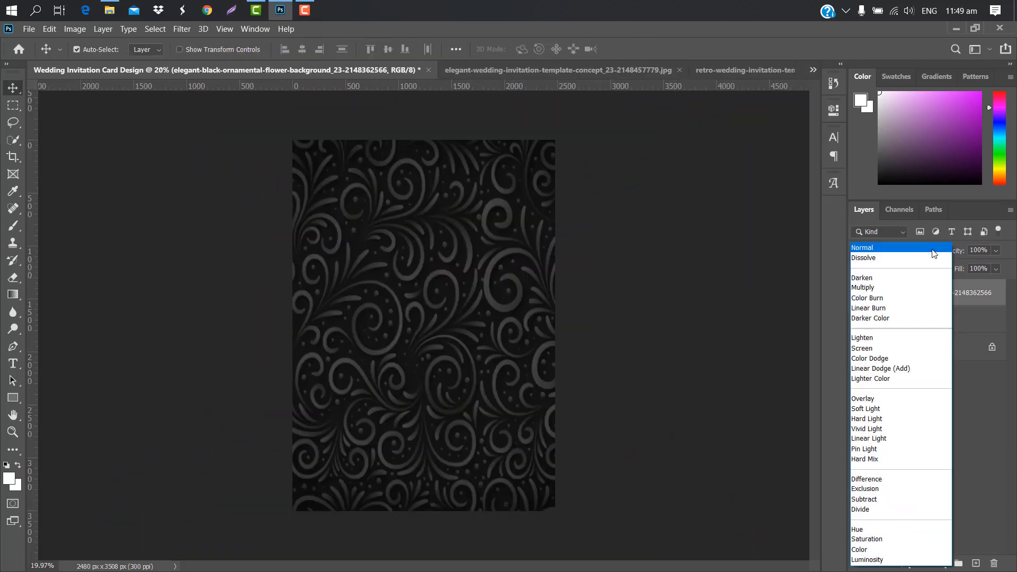
click(871, 279)
drag(959, 255, 946, 255)
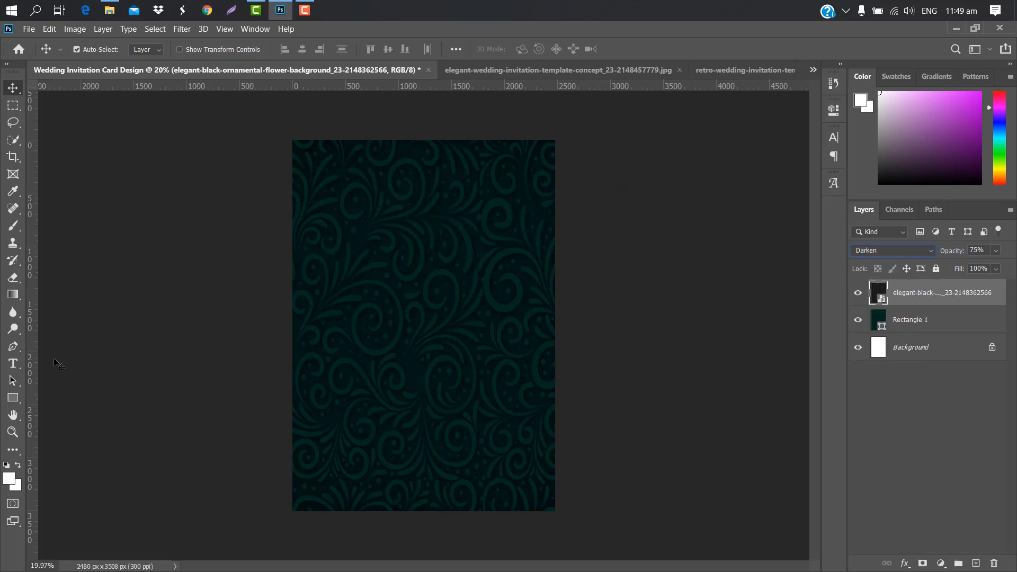
Step: Draw a band about 3001 by 533 px across the page's middle and give it a gold gradient overlay
click(12, 397)
mouse_move(430, 88)
mouse_down()
mouse_move(436, 229)
mouse_move(427, 297)
mouse_move(275, 317)
mouse_move(288, 356)
mouse_move(582, 349)
mouse_up()
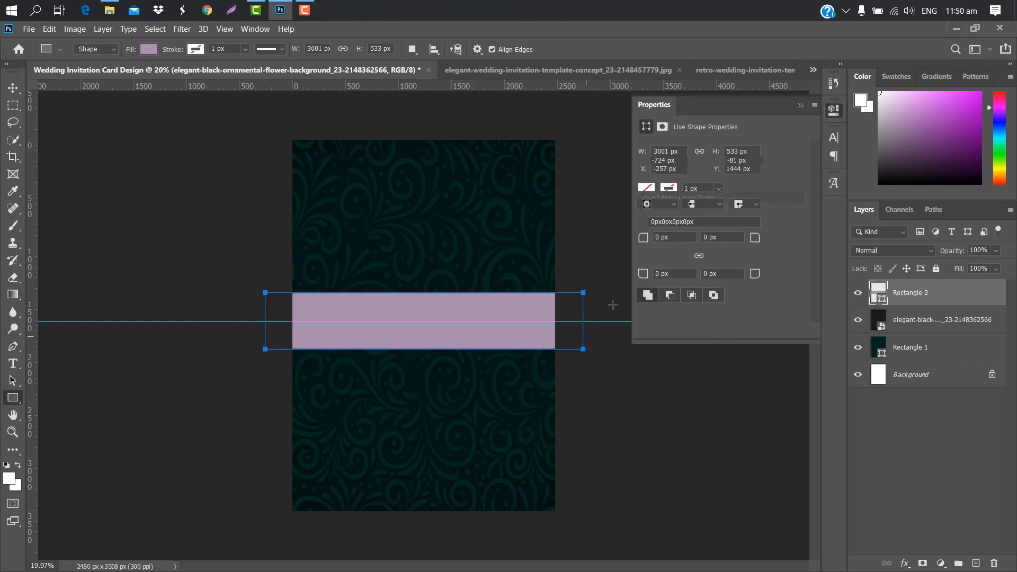
click(789, 100)
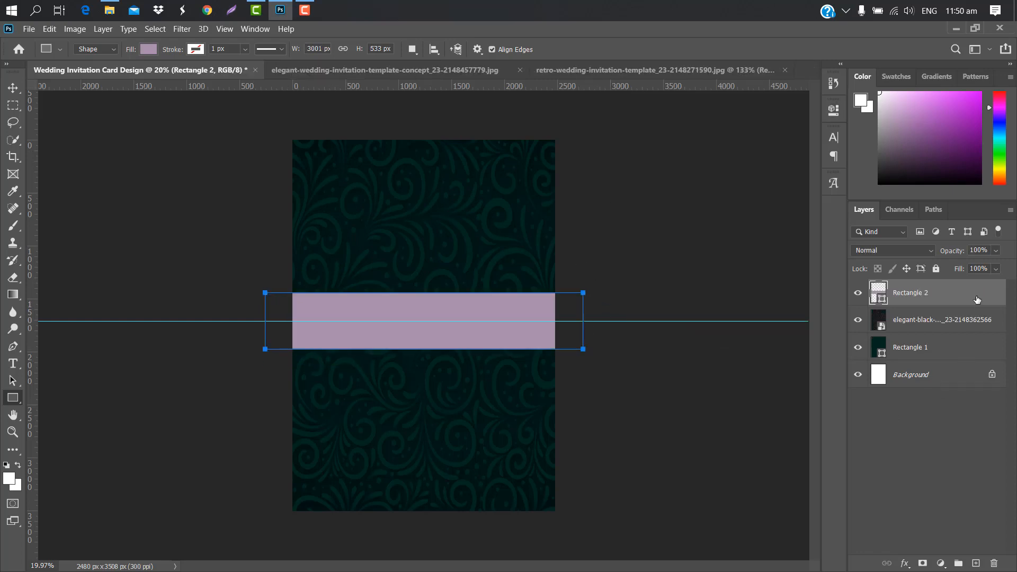
double_click(977, 299)
click(587, 240)
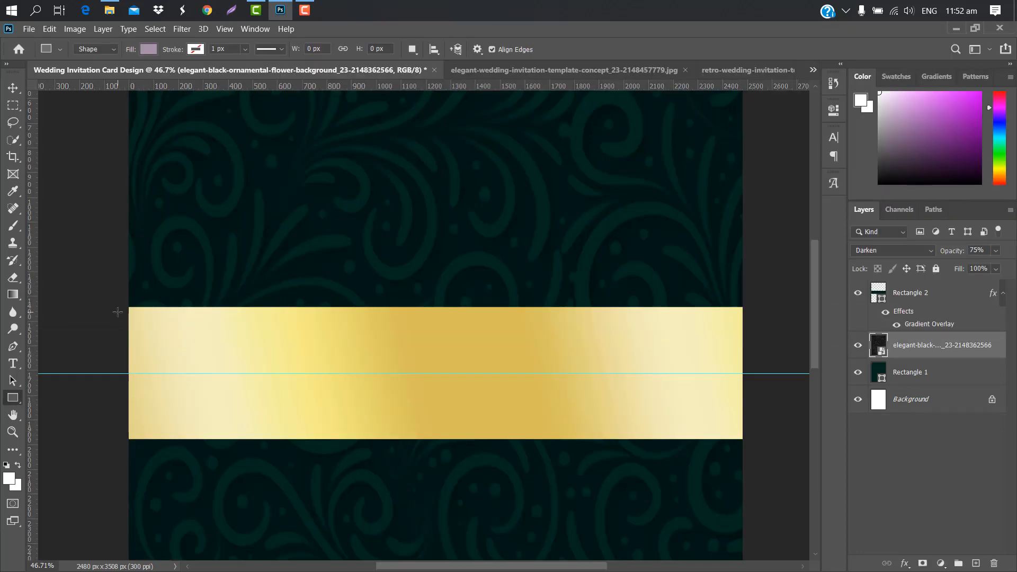
Step: Draw a thin stripe about 2551 by 34 px along the gold band's upper edge and fill it with white
drag(118, 312, 748, 320)
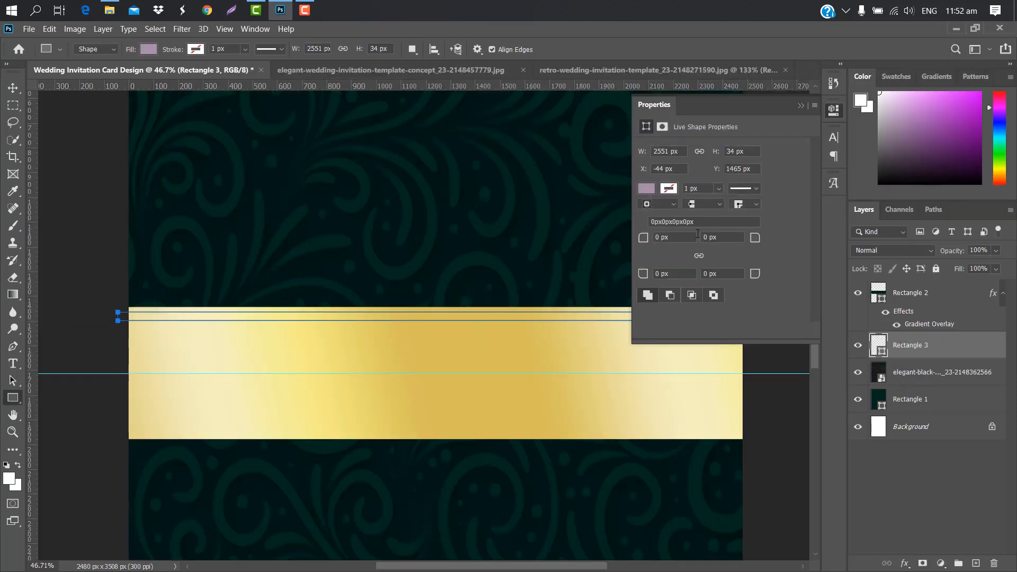
click(645, 188)
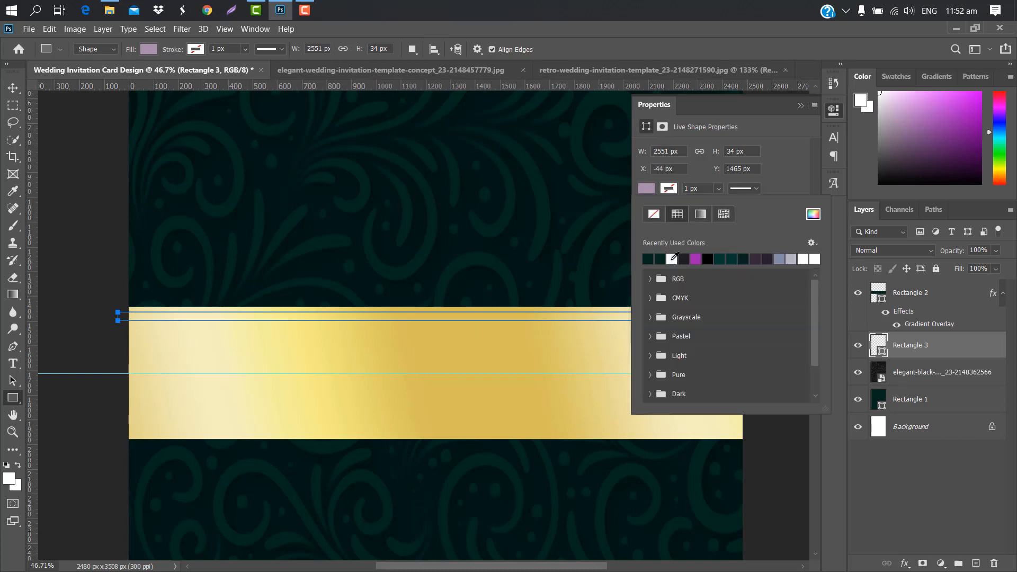
click(672, 258)
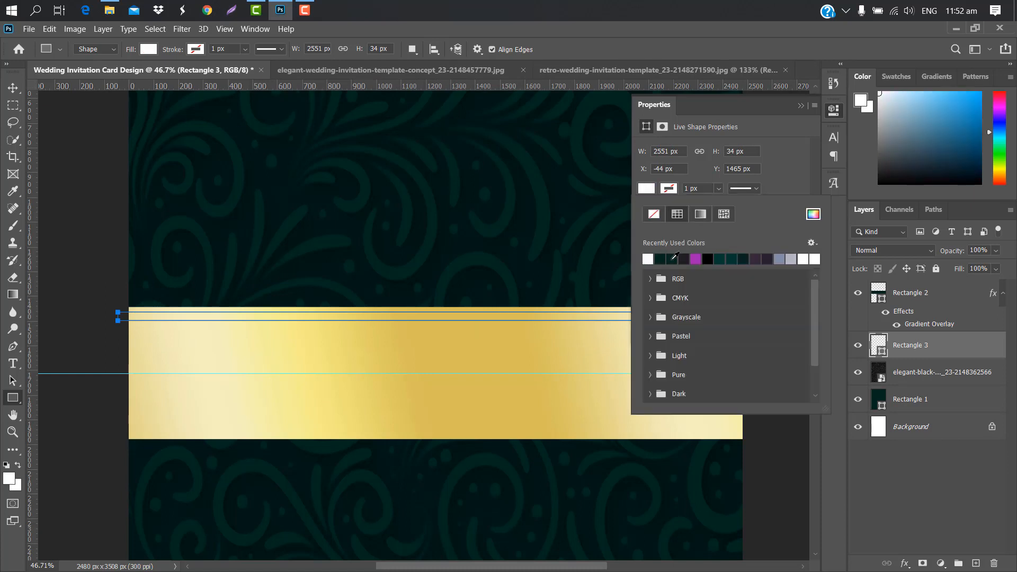
click(800, 107)
Step: Duplicate the white stripe and place the copy along the gold band's lower edge
drag(943, 339, 975, 562)
click(13, 87)
key(ctrl+t)
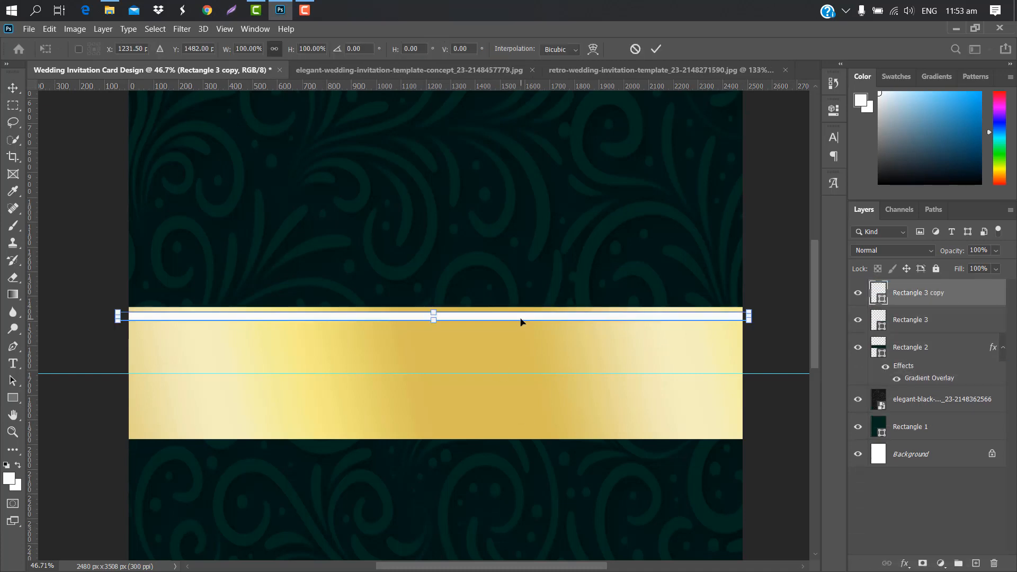
drag(524, 328, 520, 441)
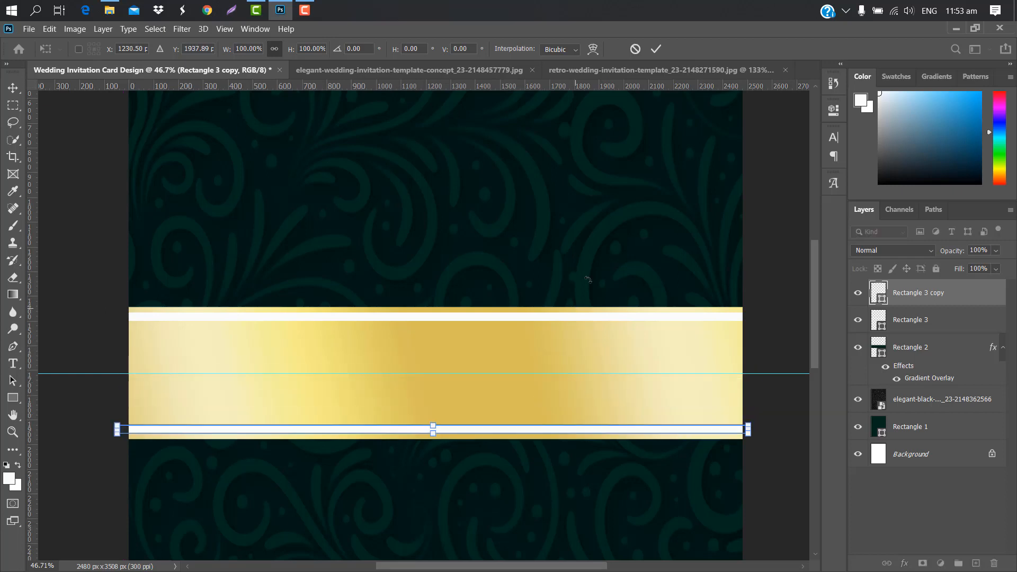
click(655, 49)
Step: Draw a white six-sided polygon with the star option off in the page's upper half
key(ctrl+0)
click(10, 399)
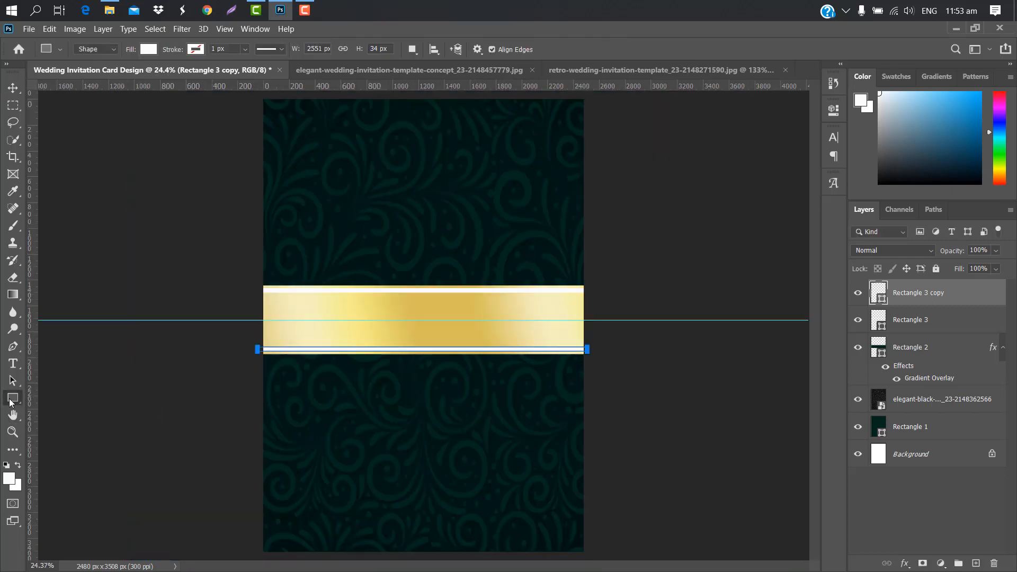
click(59, 437)
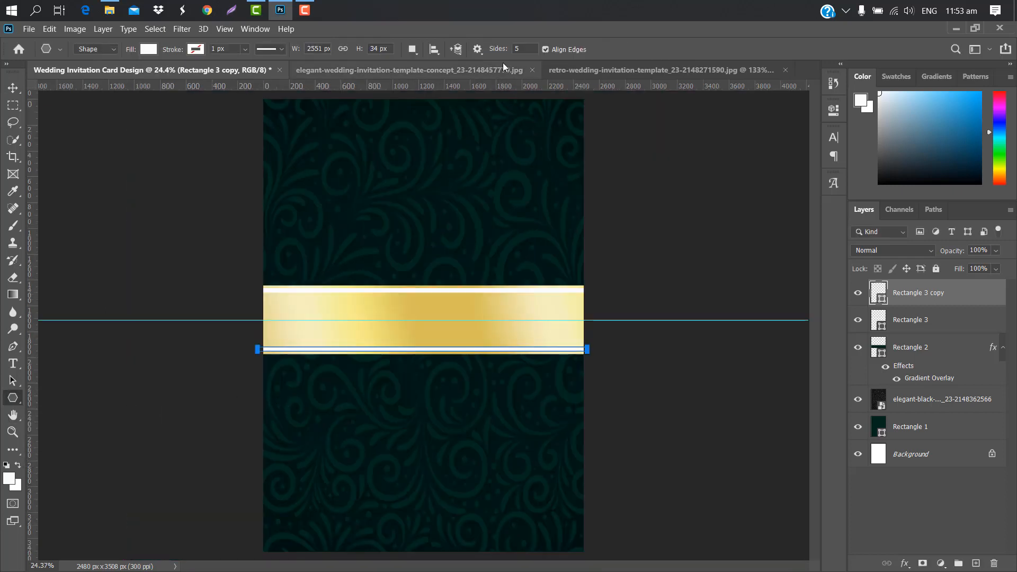
click(477, 49)
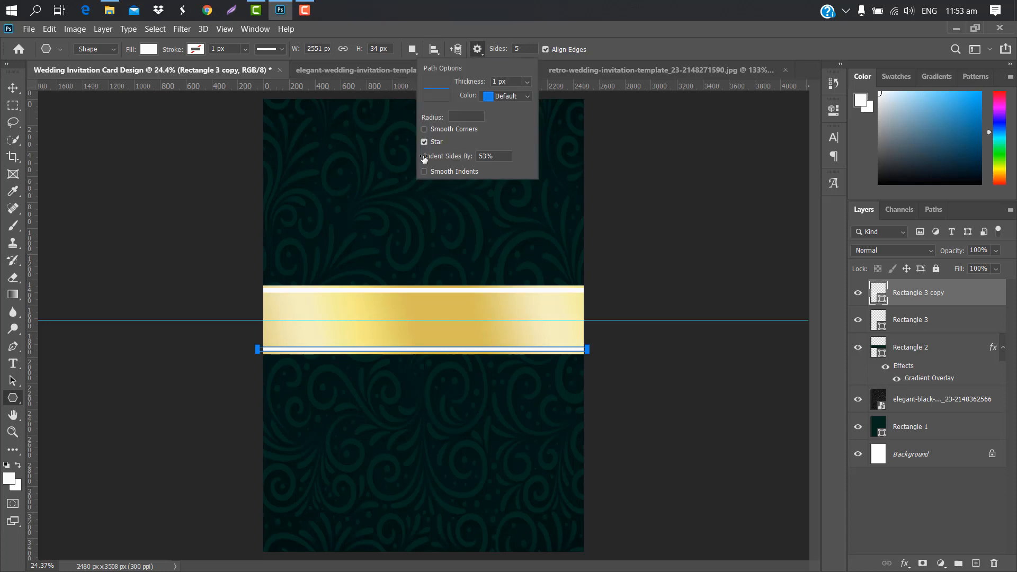
double_click(523, 48)
text(6)
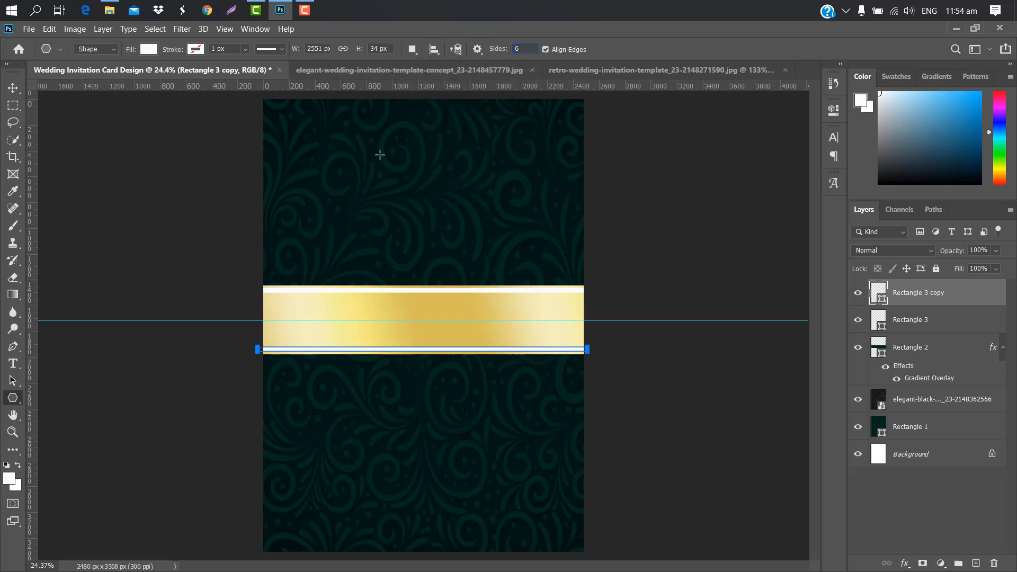
drag(379, 152, 417, 181)
key(v)
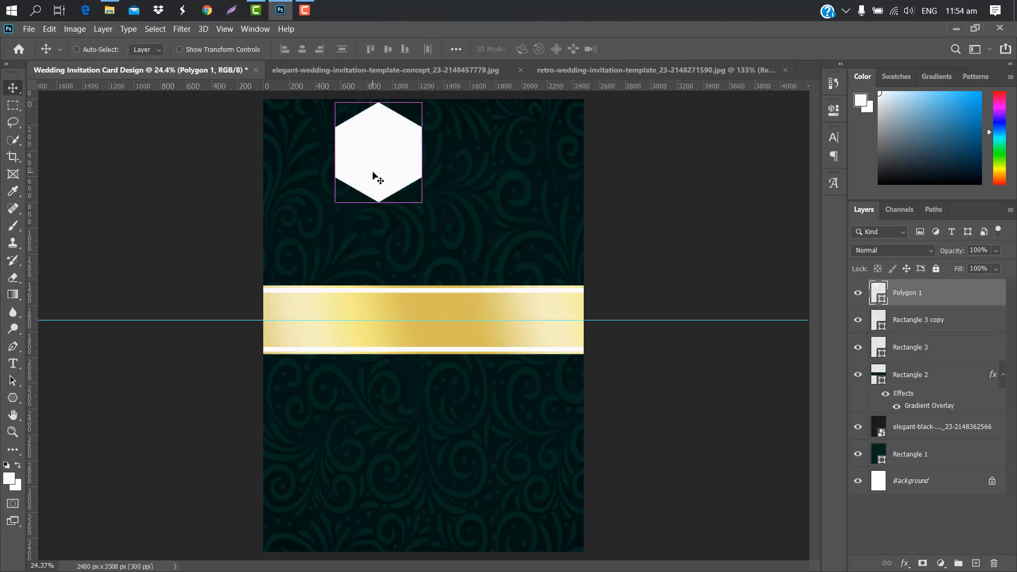
Step: Enlarge the white hexagon to about 1069 by 1233 px and center it over the gold band
key(ctrl+t)
drag(397, 151, 453, 317)
drag(433, 269, 428, 223)
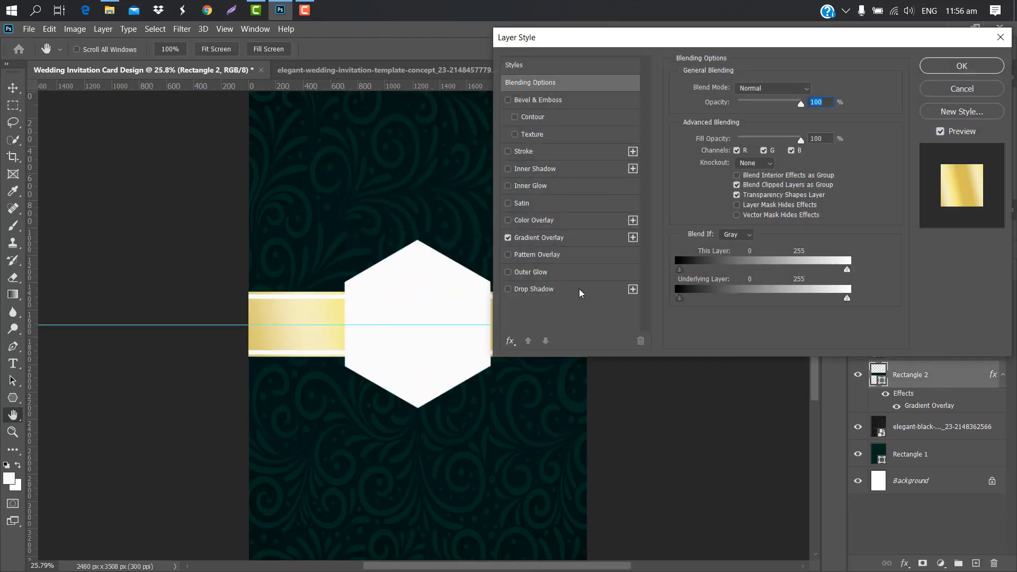
Step: Add a Multiply drop shadow to the gold band with 100% opacity, 0 px distance, 16% spread and 81 px size
click(581, 293)
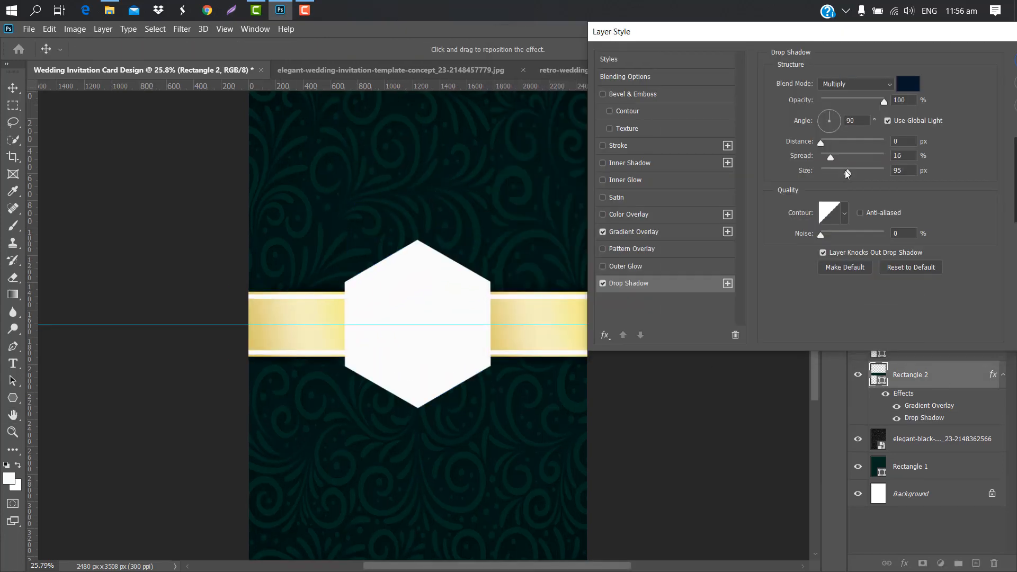
drag(846, 173, 843, 170)
drag(903, 37, 855, 39)
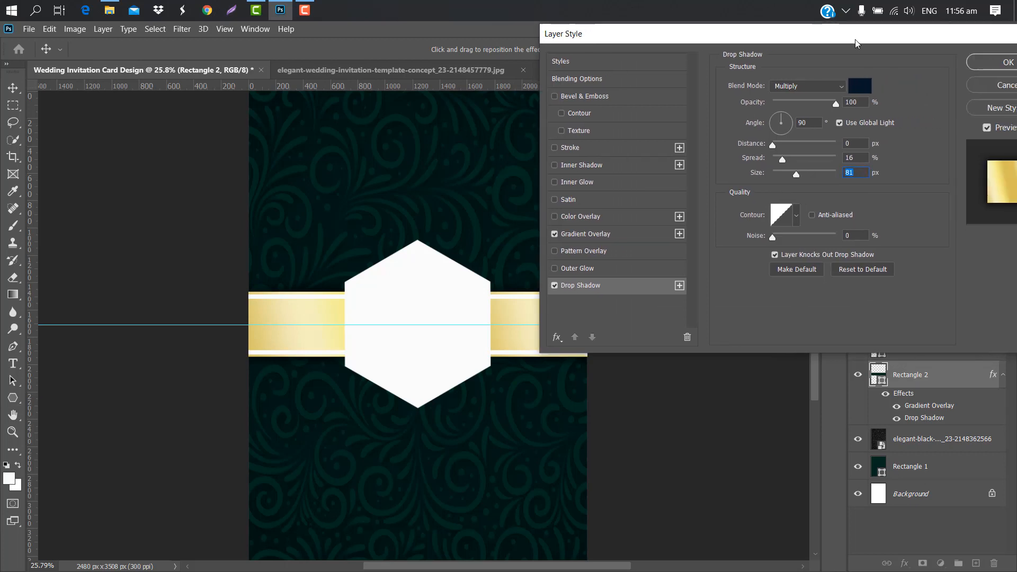
click(980, 62)
Step: Add a Multiply drop shadow to the white hexagon with 100% opacity, 0 px distance, 15% spread and 81 px size
click(436, 294)
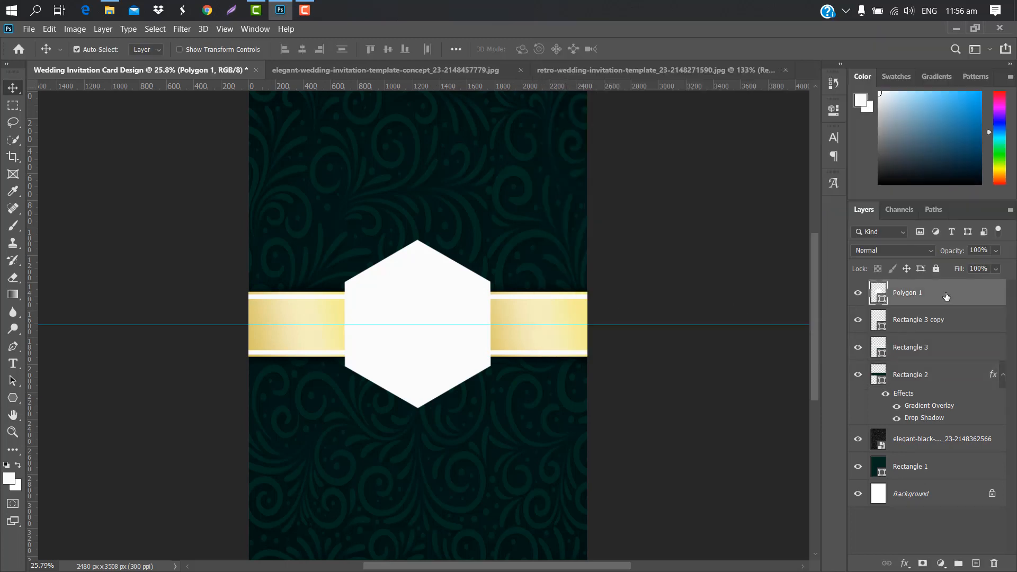
double_click(947, 296)
click(557, 286)
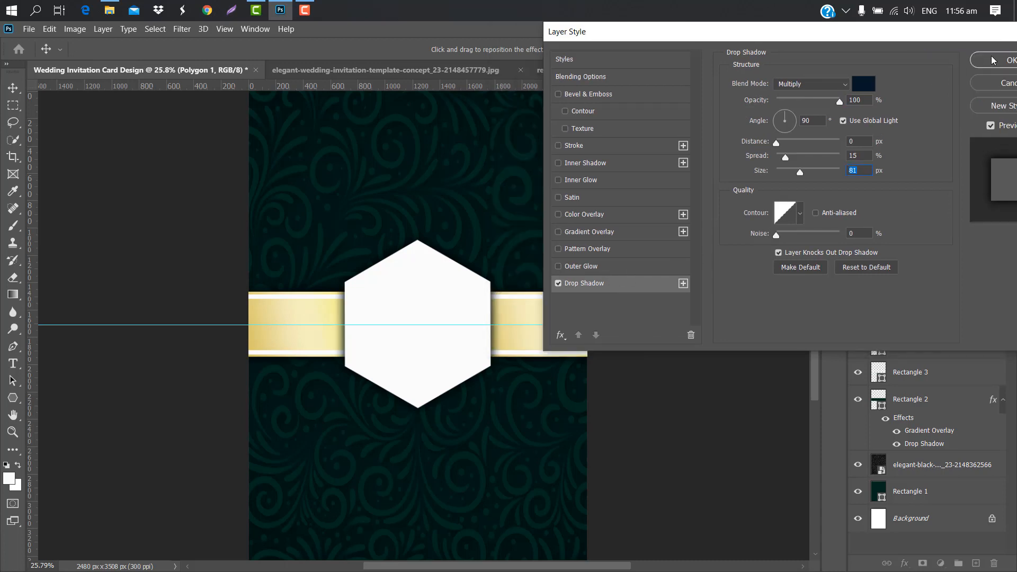
click(992, 59)
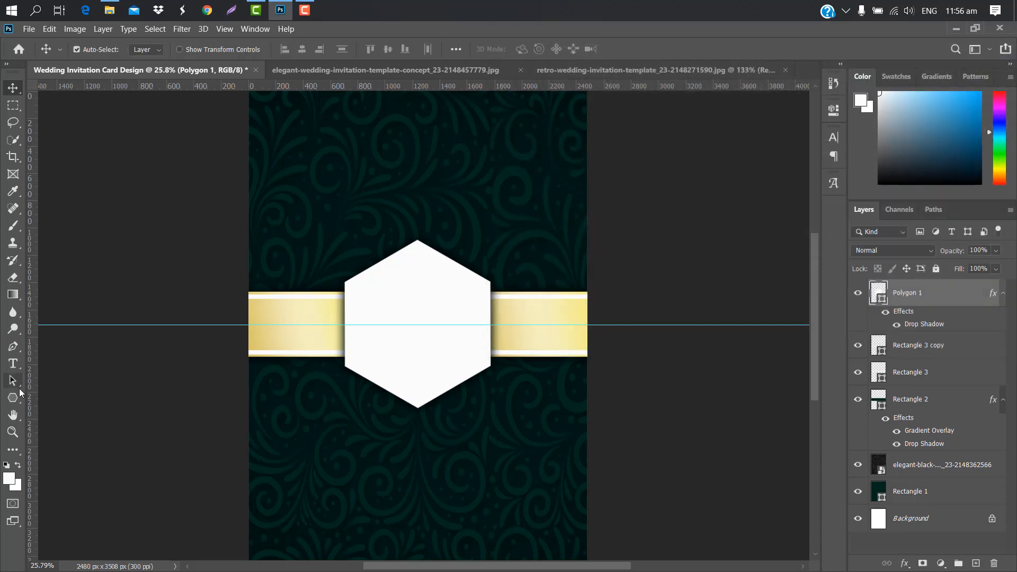
Step: Draw a second hexagon about 973 by 1063 px over the white one and set its stroke width to 21.06 px
click(13, 397)
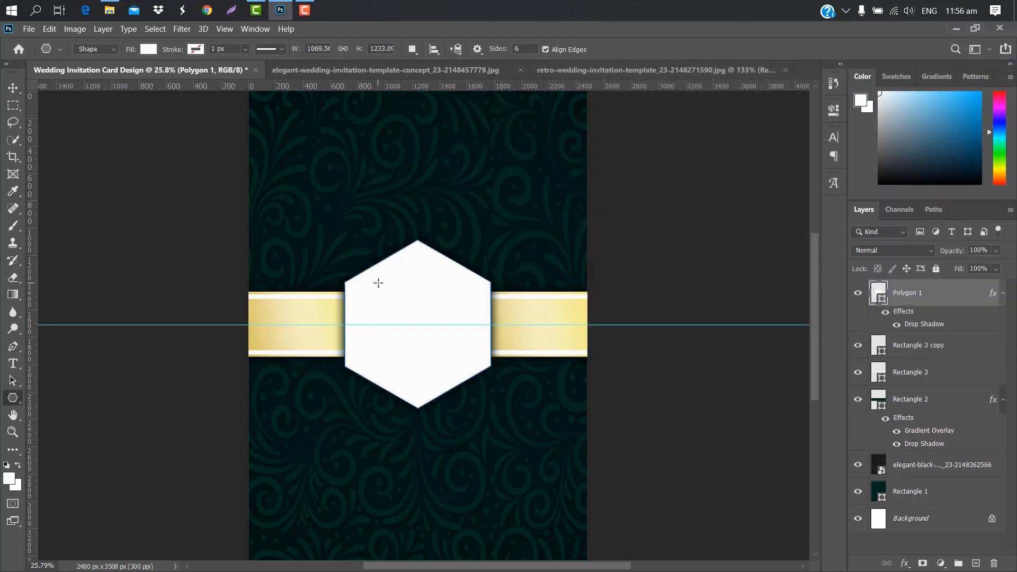
drag(378, 282, 435, 324)
click(245, 49)
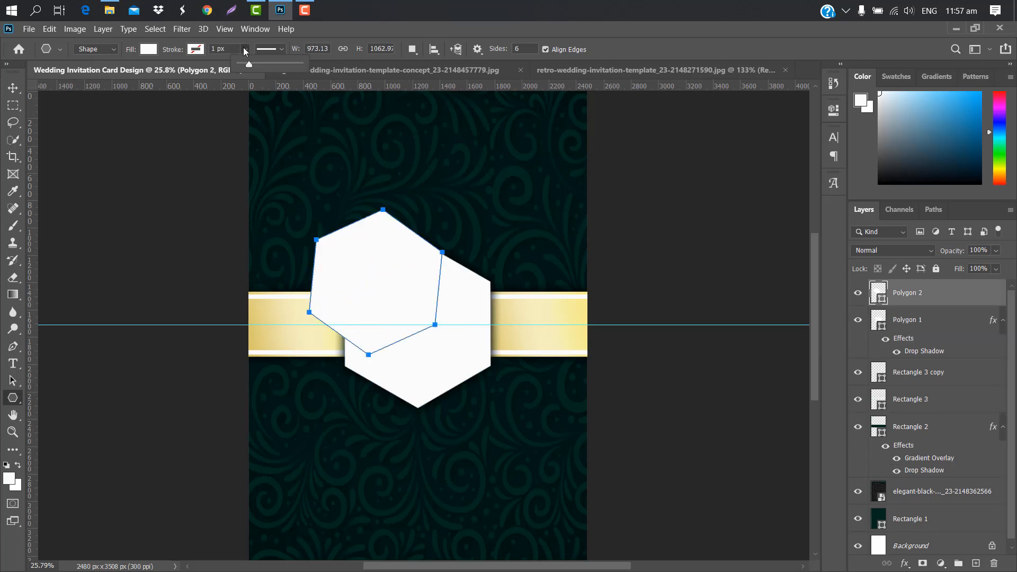
drag(254, 65, 263, 64)
Step: Apply a gold gradient from the PrettyWebz Gold set to the second hexagon's stroke
click(197, 50)
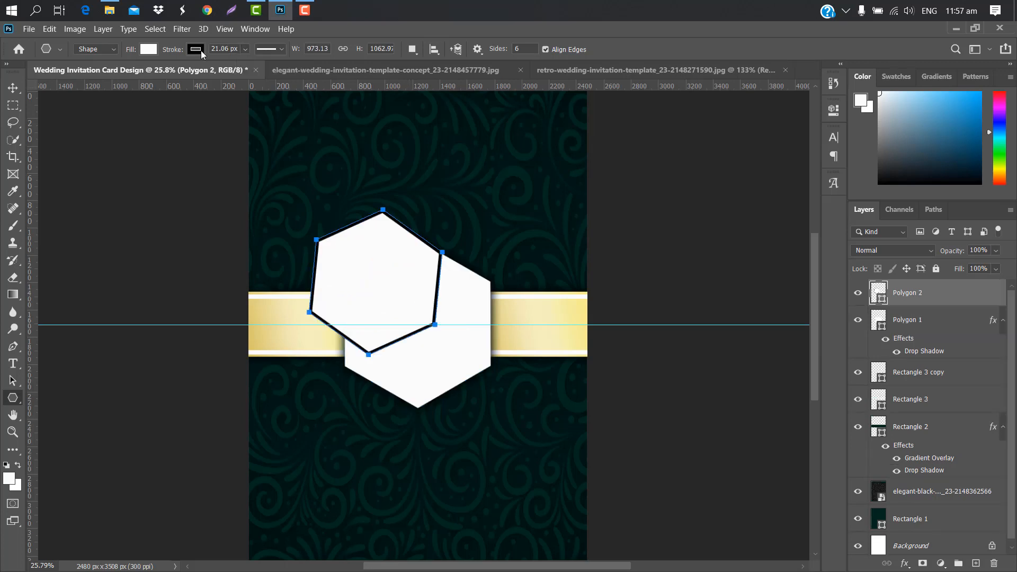
click(169, 77)
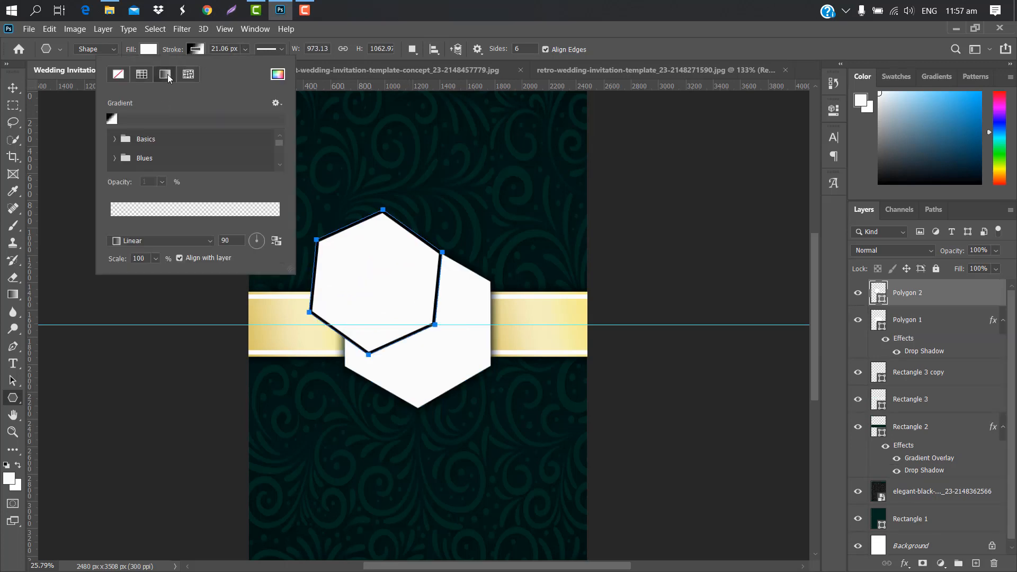
drag(280, 143, 279, 153)
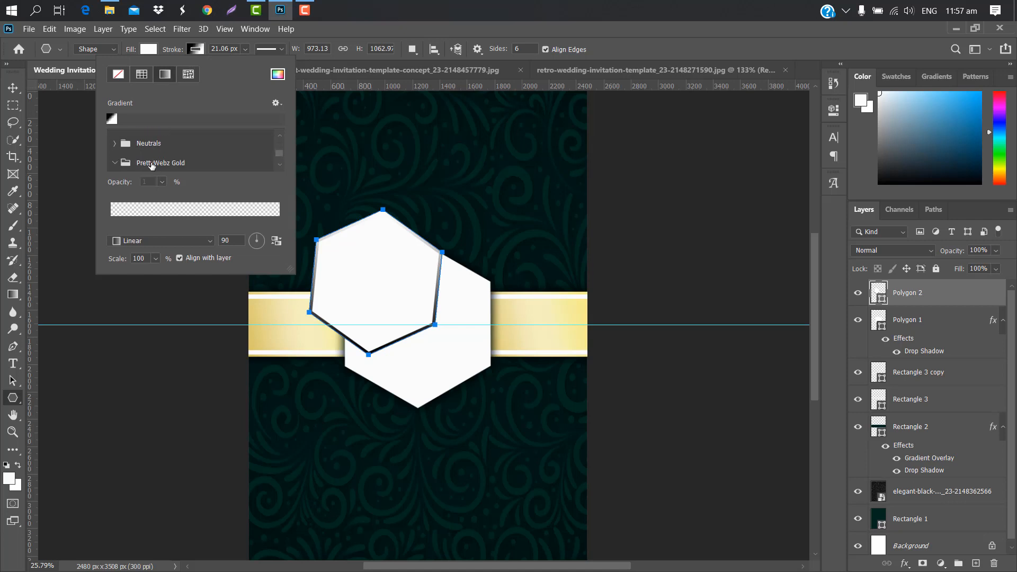
scroll(191, 164, down, 3)
click(191, 163)
Step: Straighten the gold-outlined hexagon, scale it to about 103.77%, and center it inside the larger white hexagon
key(ctrl+t)
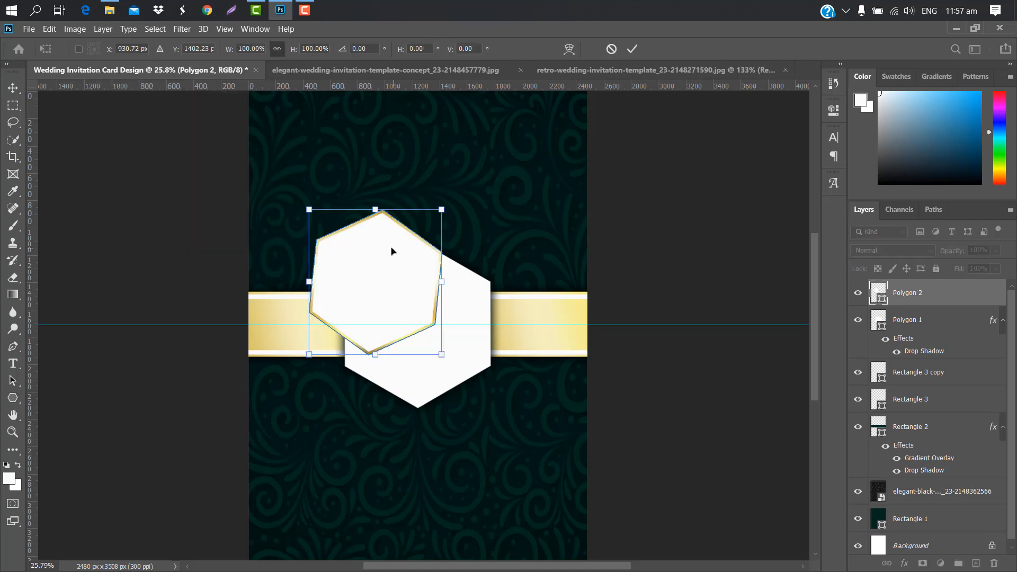
scroll(393, 250, up, 3)
drag(376, 297, 445, 320)
drag(550, 254, 558, 250)
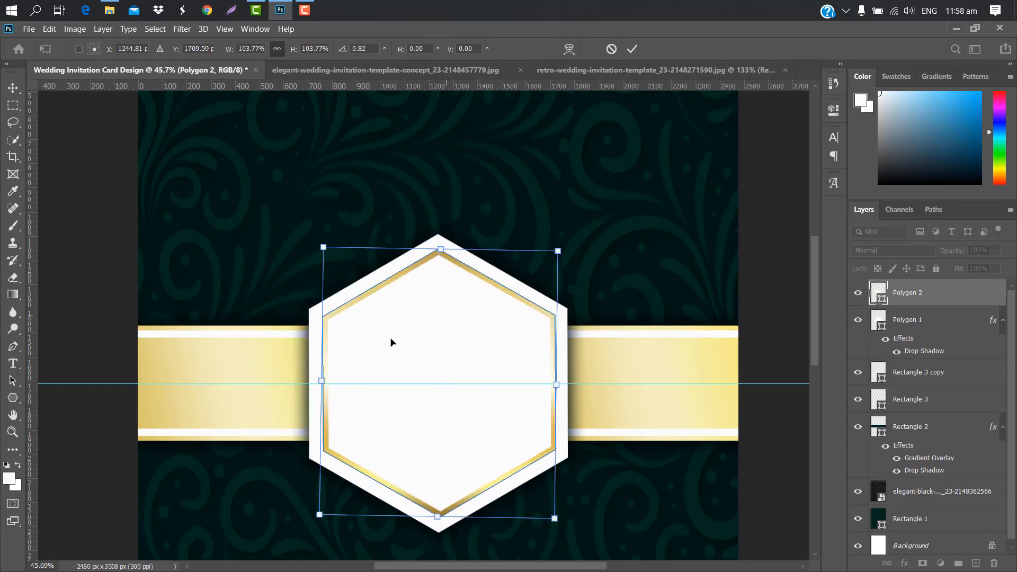
click(632, 48)
scroll(404, 268, down, 1)
Step: Add a black letter "J" as text on the white hexagon and move its layer above Polygon 2
click(404, 268)
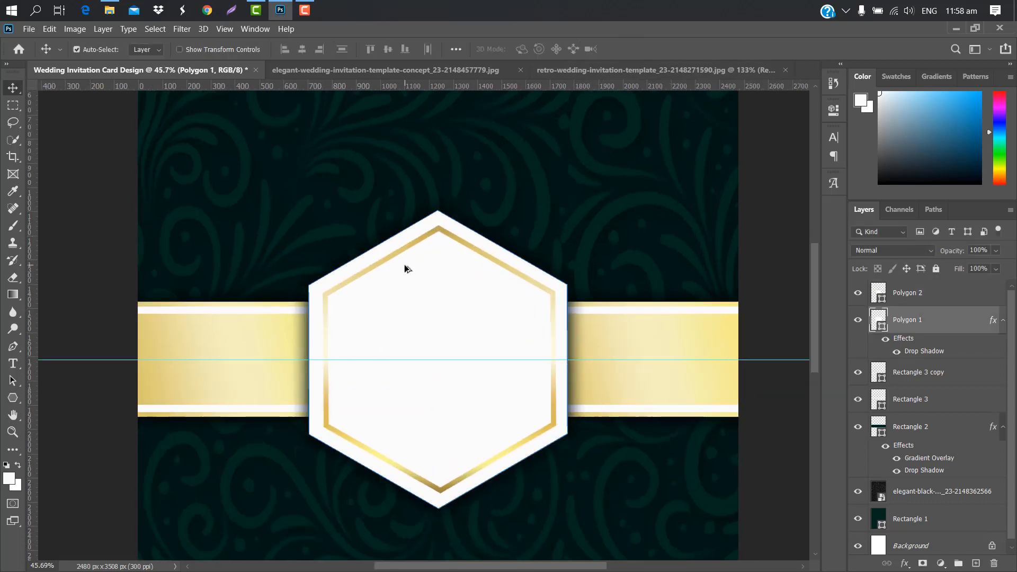
click(14, 363)
click(381, 300)
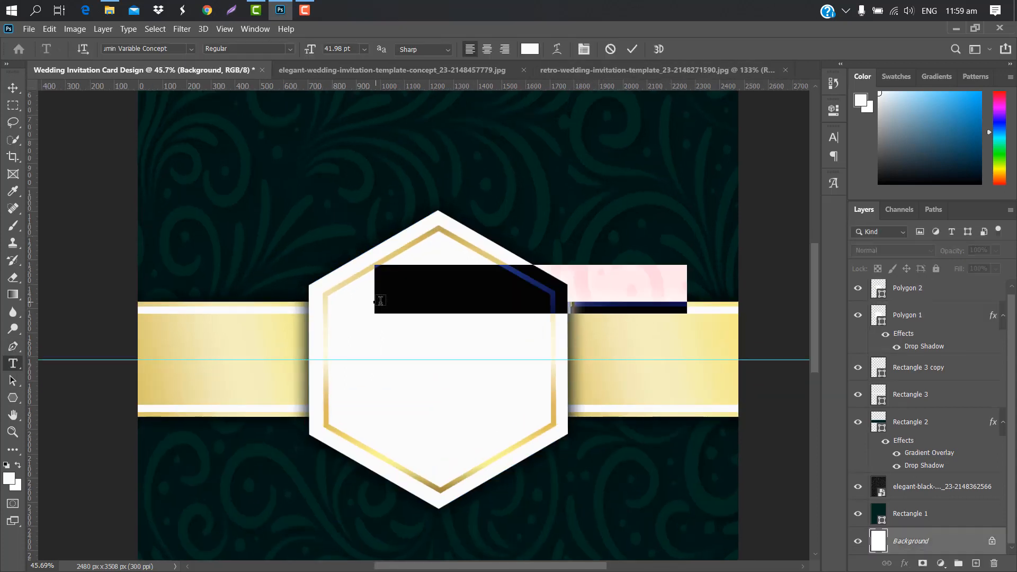
click(529, 49)
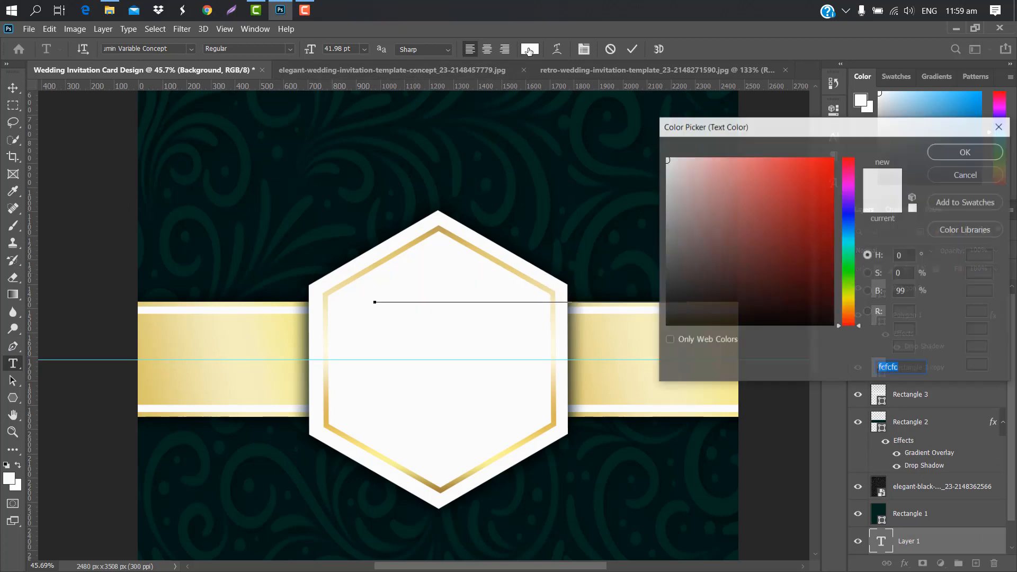
drag(692, 185, 670, 325)
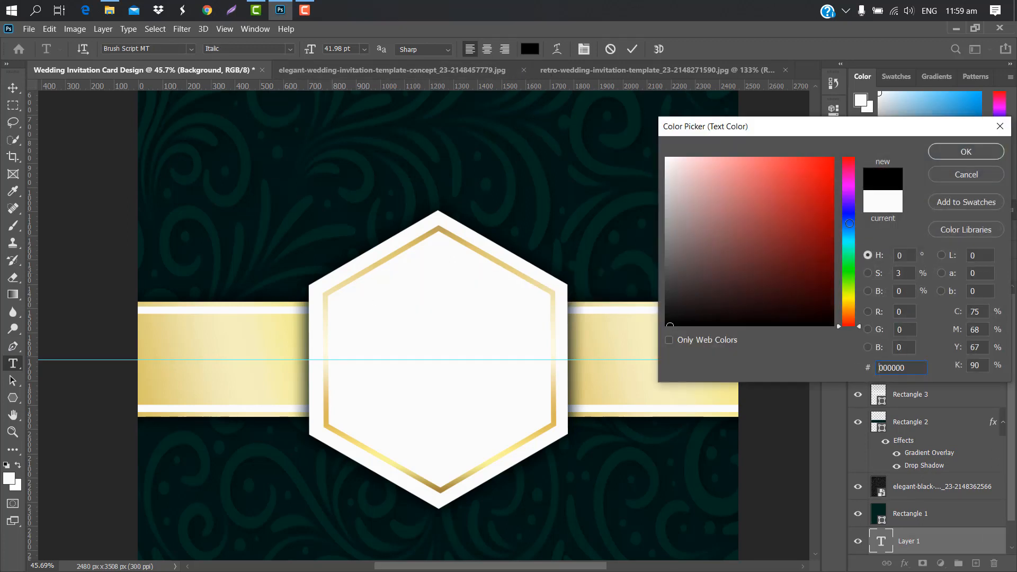
click(952, 157)
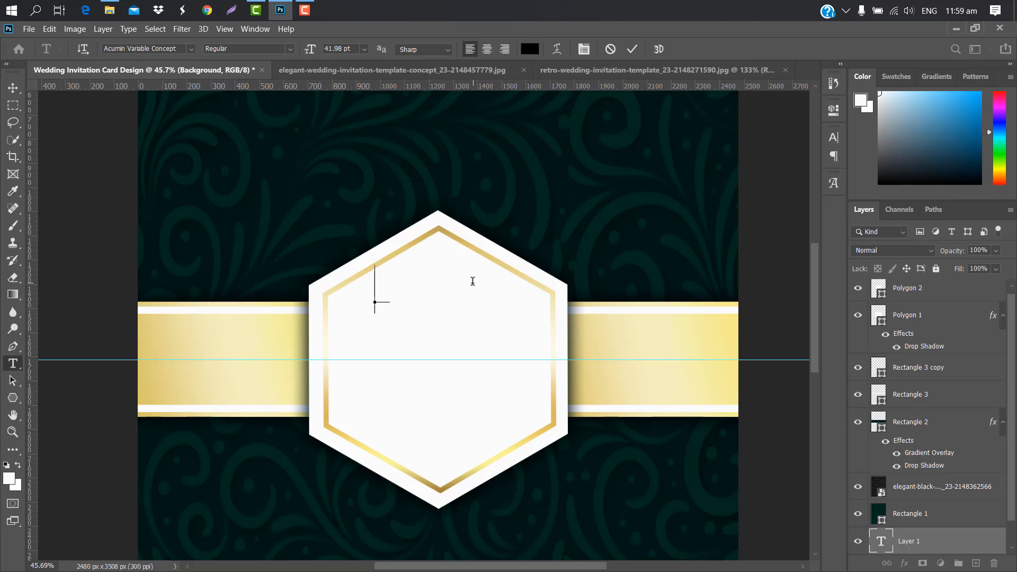
text(J)
click(631, 48)
drag(930, 540, 937, 284)
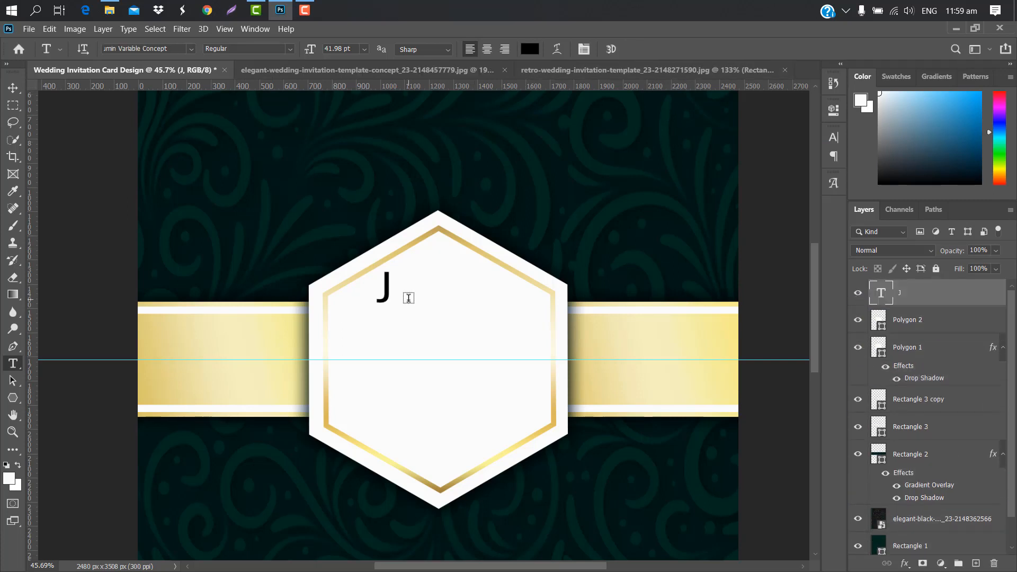
Step: Scale the letter J to 175.51%, center it in the hexagon's upper half, and set its font to Brush Script MT
drag(408, 277, 463, 256)
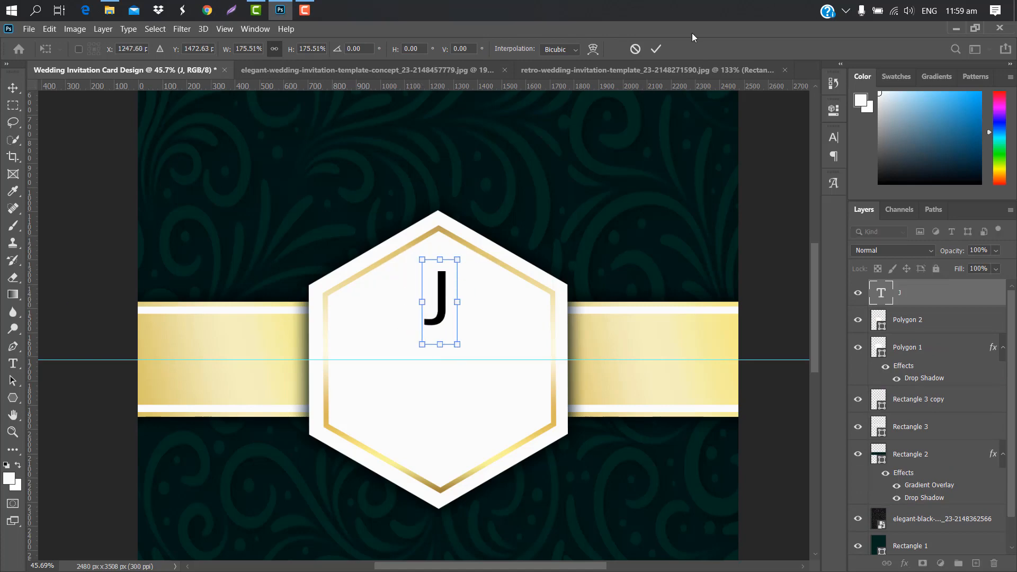
click(664, 47)
click(834, 138)
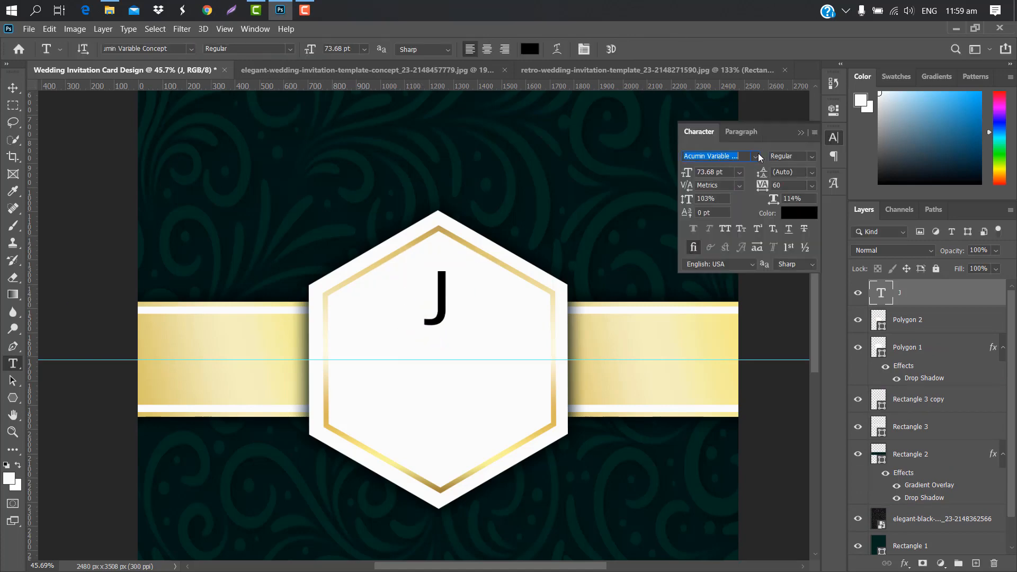
click(759, 157)
click(731, 196)
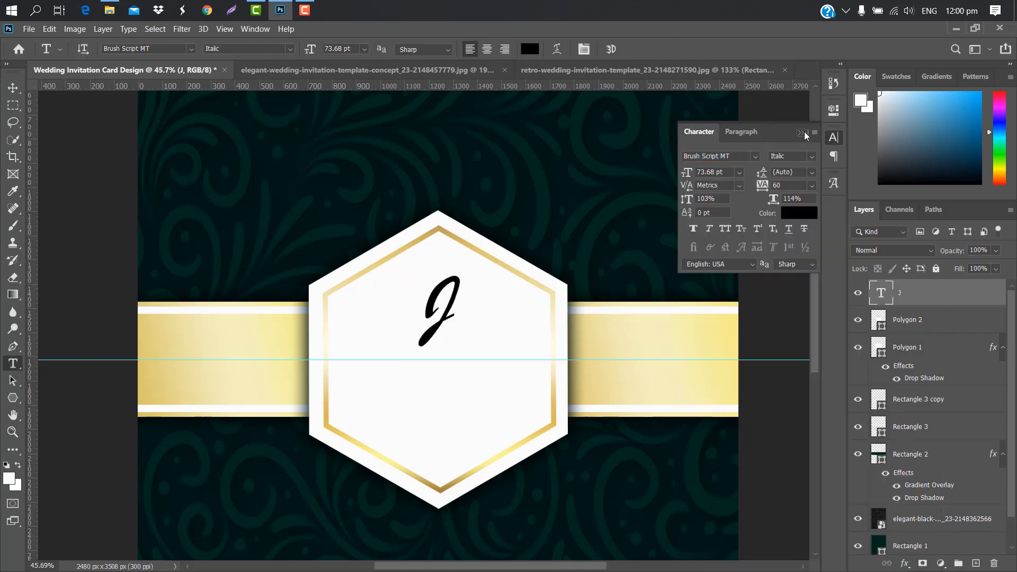
click(804, 135)
Step: Replace the letter J with the groom's first name in capitals
double_click(876, 291)
key(BackSpace)
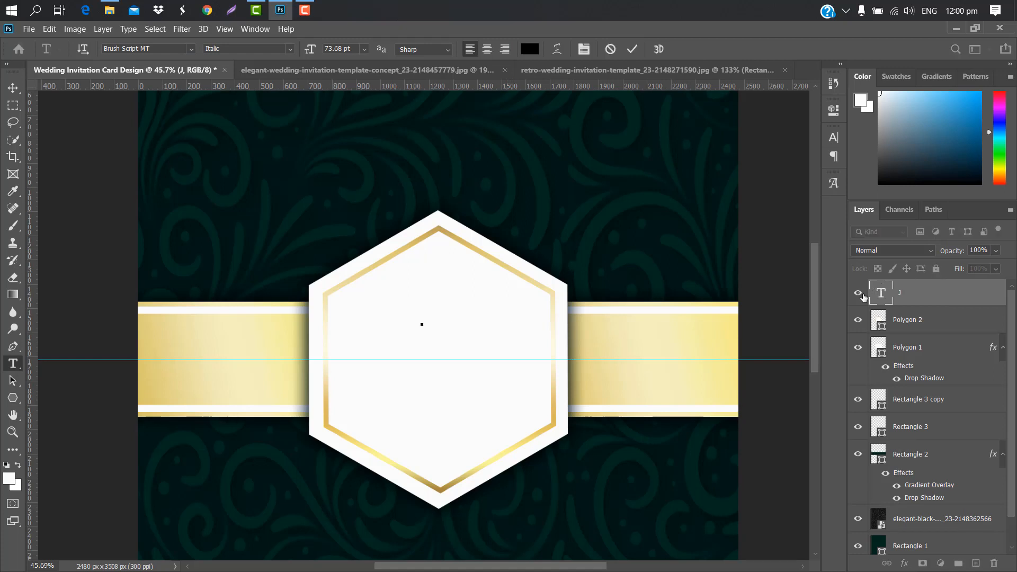
text(JACK)
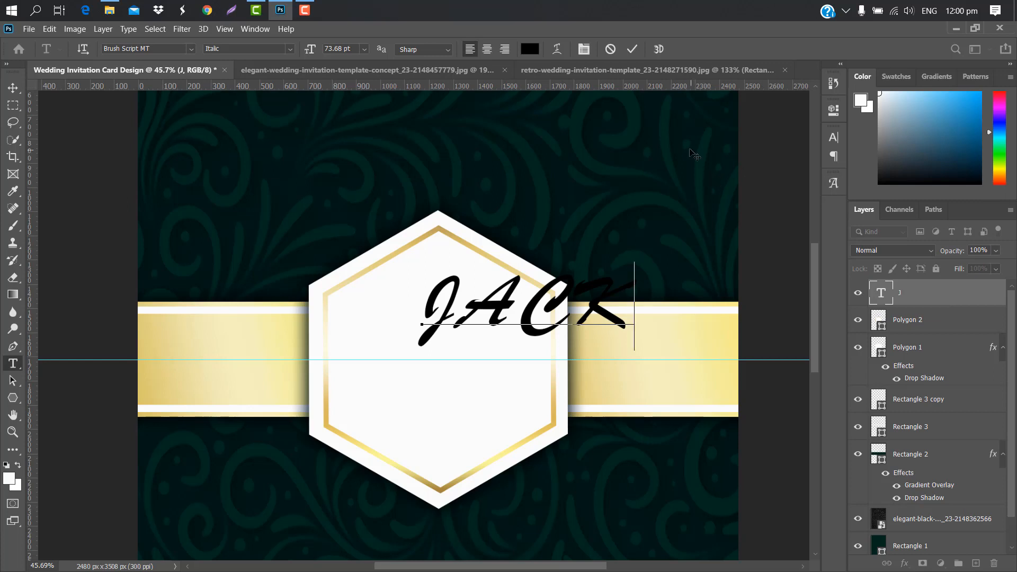
key(ctrl+Return)
Step: Scale the groom's name to 72.83%, centered in the hexagon's upper half, and give it a dark green Color Overlay
key(ctrl+t)
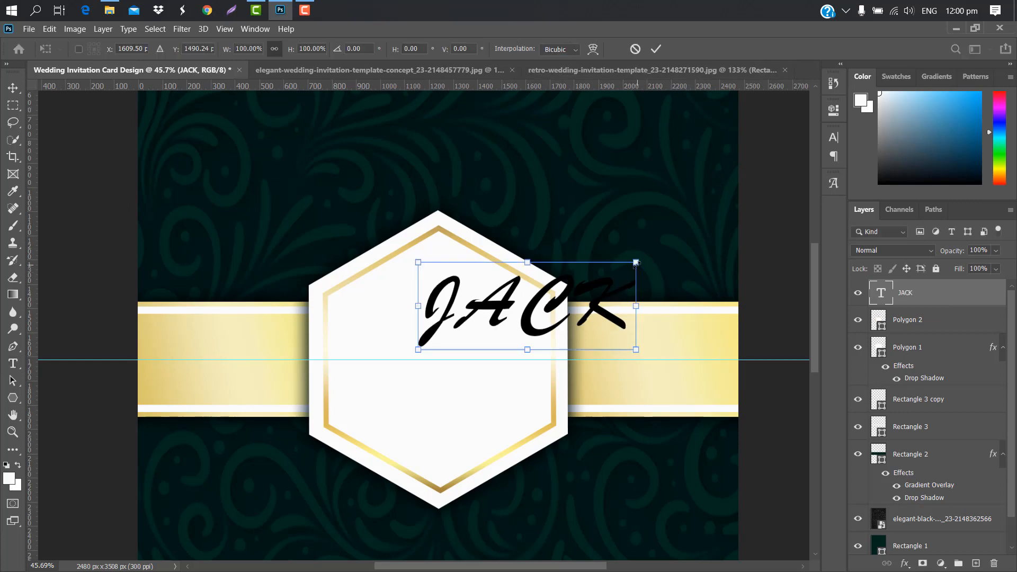
drag(636, 262, 490, 310)
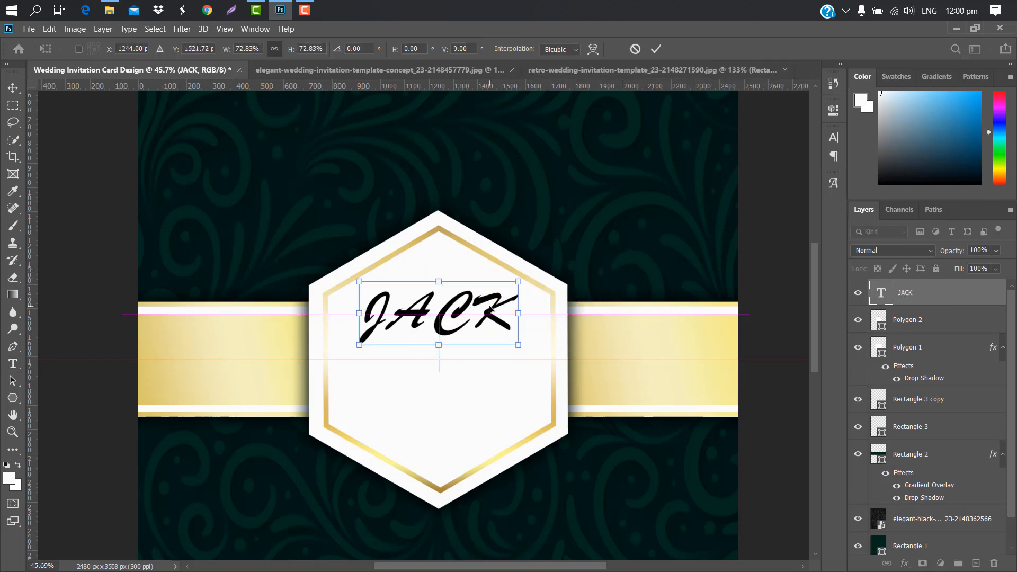
click(656, 49)
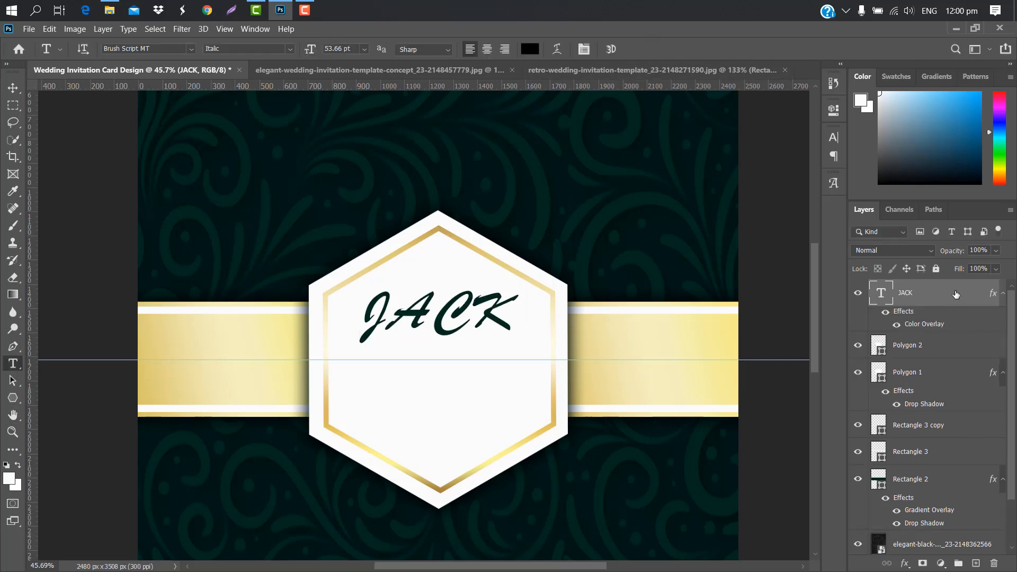
Step: Duplicate the groom's name layer and move the copy down into the hexagon's lower half
drag(955, 294, 975, 562)
key(ctrl+t)
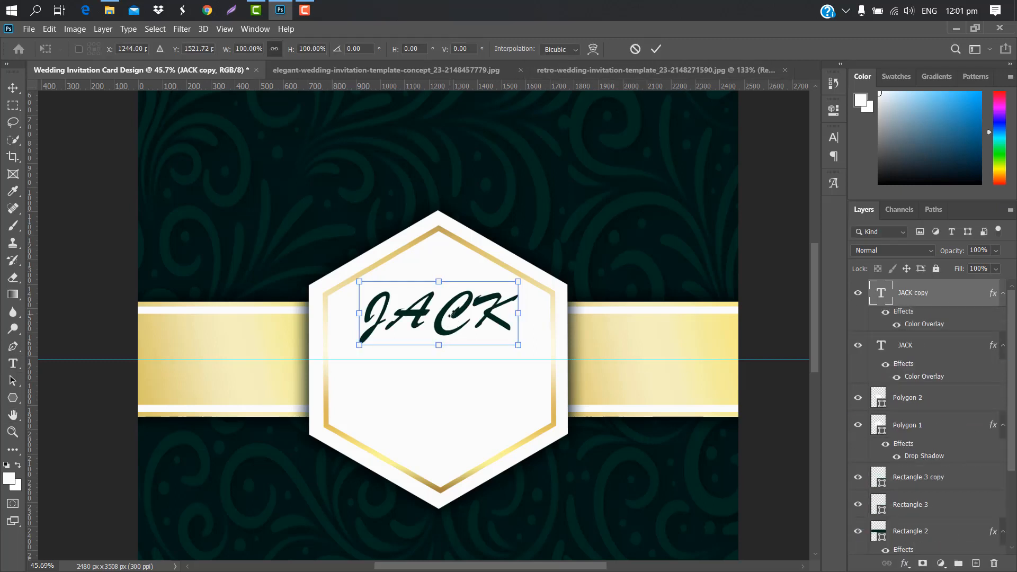
drag(461, 286, 461, 376)
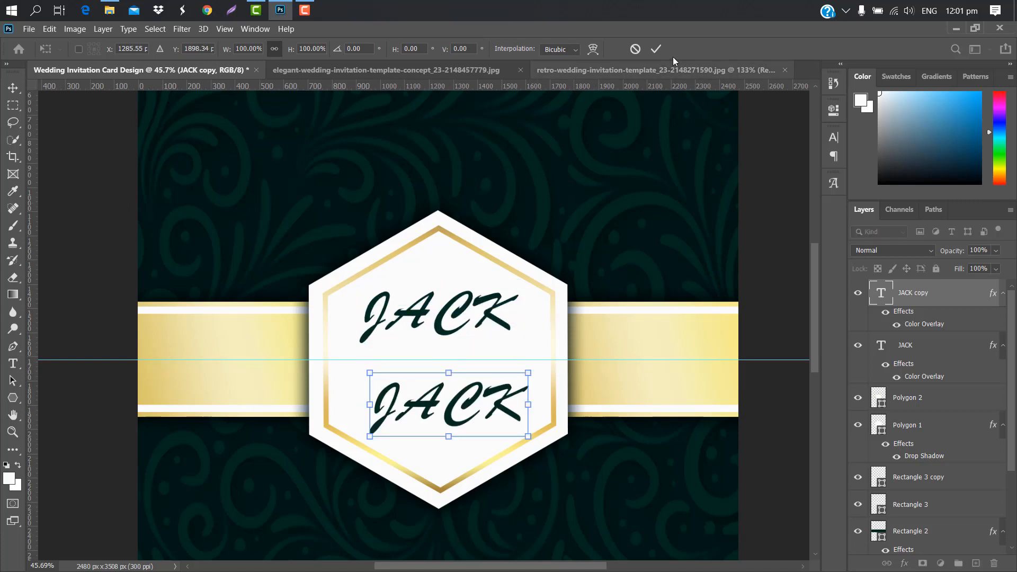
click(656, 49)
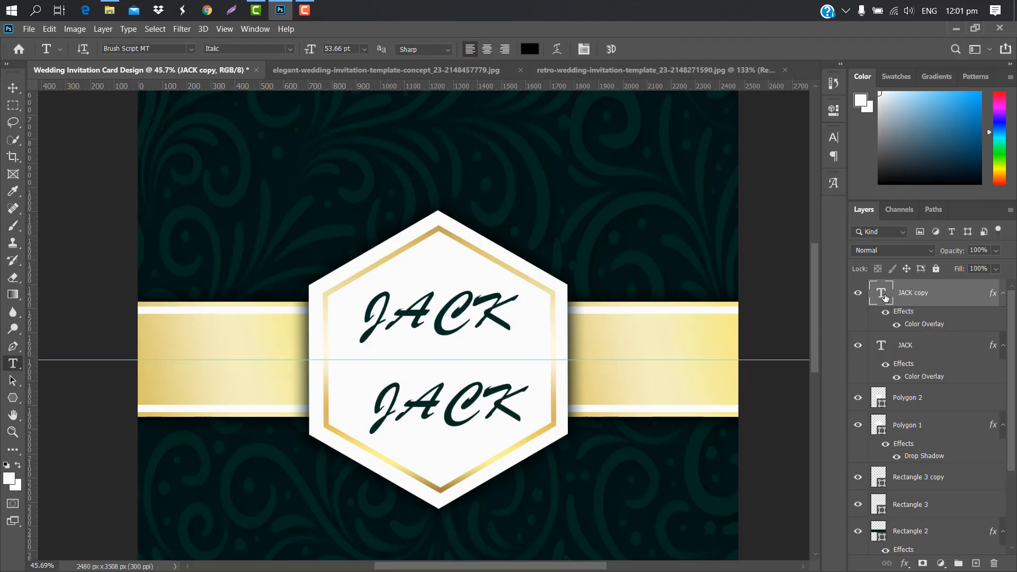
Step: Change the copied text to the bride's first name in capitals and center it below the groom's name
double_click(881, 293)
text(ROSE)
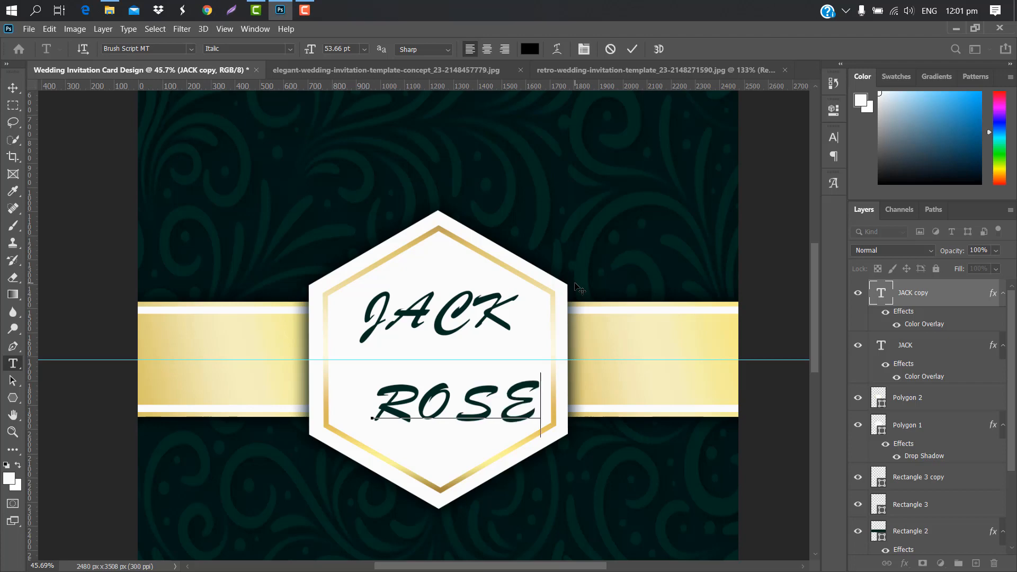
click(632, 49)
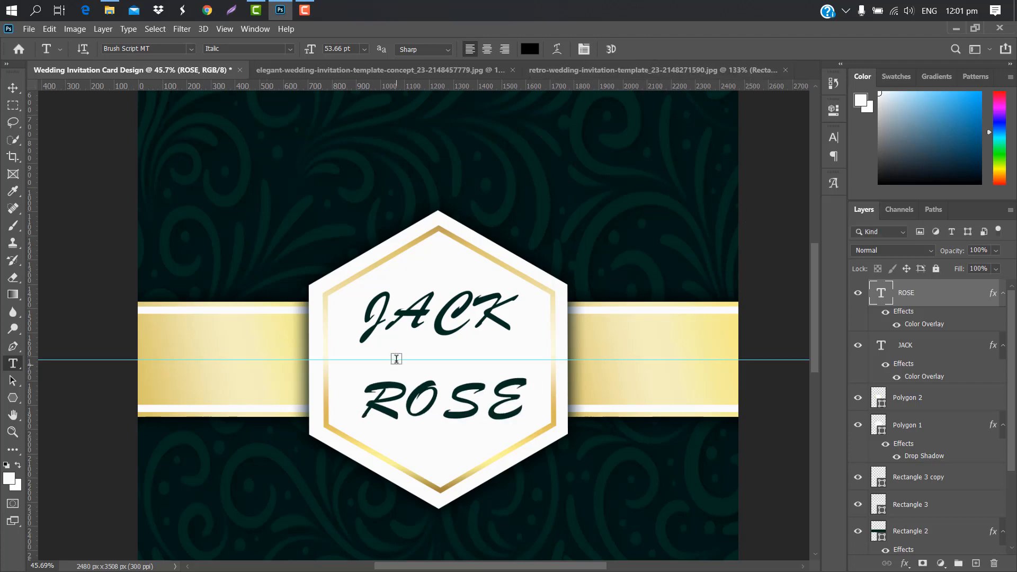
Step: Add a black "&" in Brush Script MT at 41.98 pt and place it between the two names
click(396, 352)
key(BackSpace)
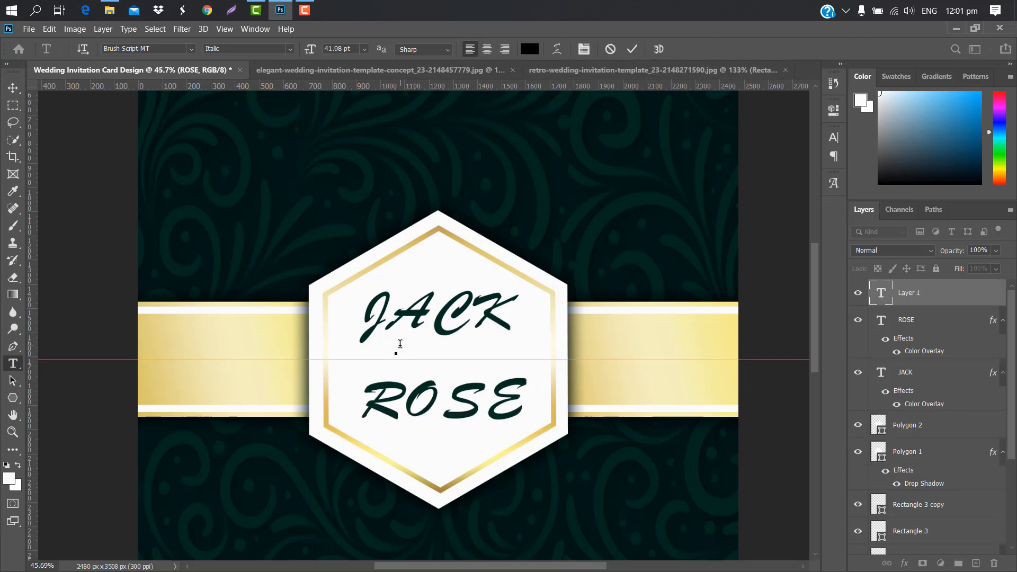
text(&)
click(632, 48)
key(ctrl+t)
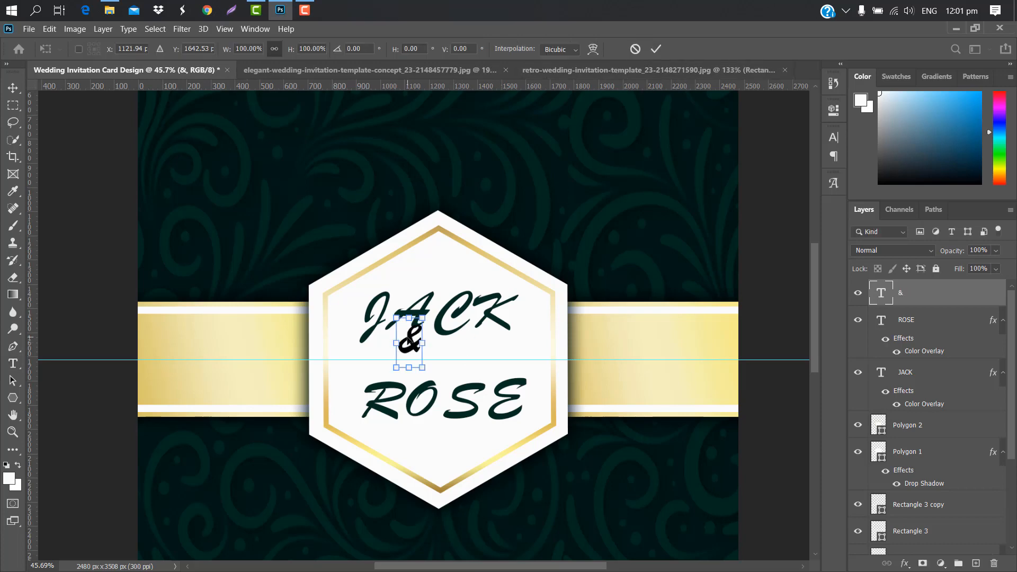
drag(410, 344, 446, 364)
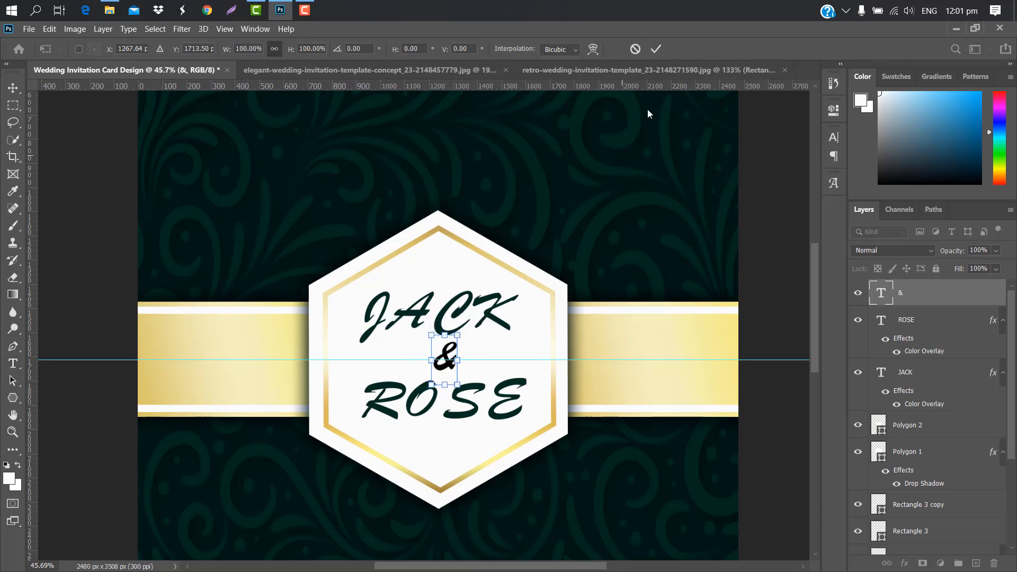
click(655, 48)
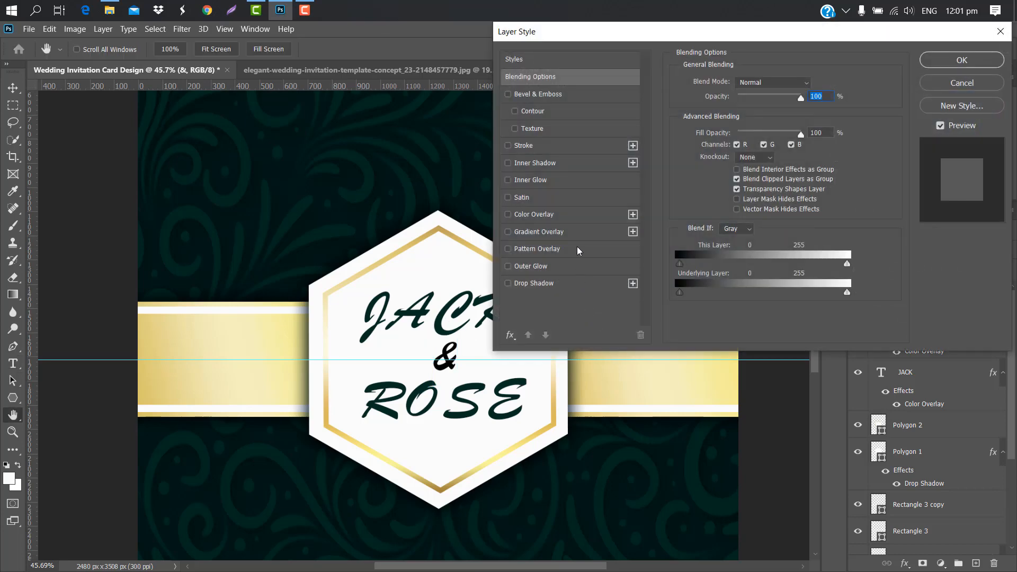
Step: Apply a gold Gradient Overlay to the ampersand and view the finished page
click(587, 231)
click(961, 60)
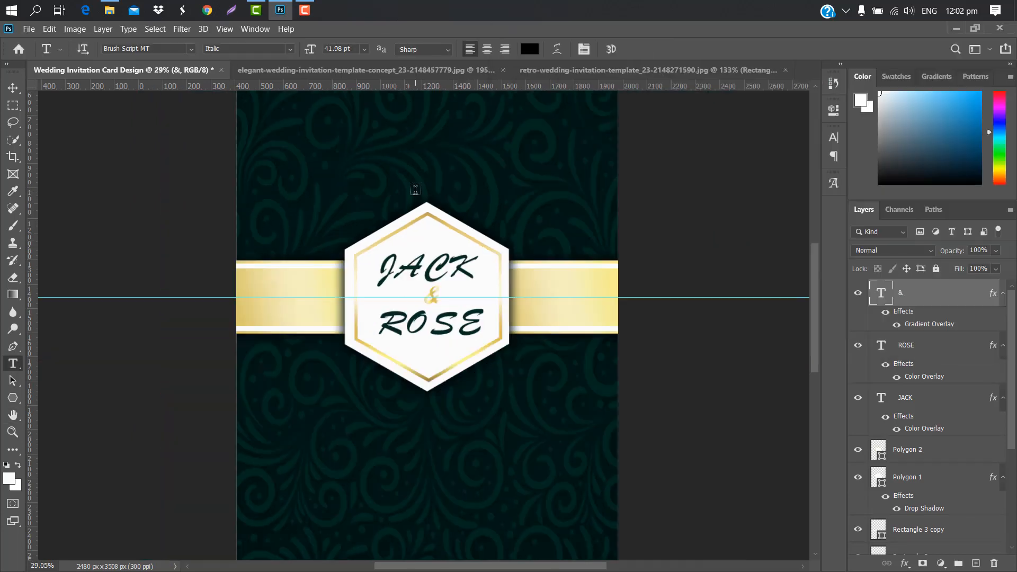
scroll(475, 322, down, 4)
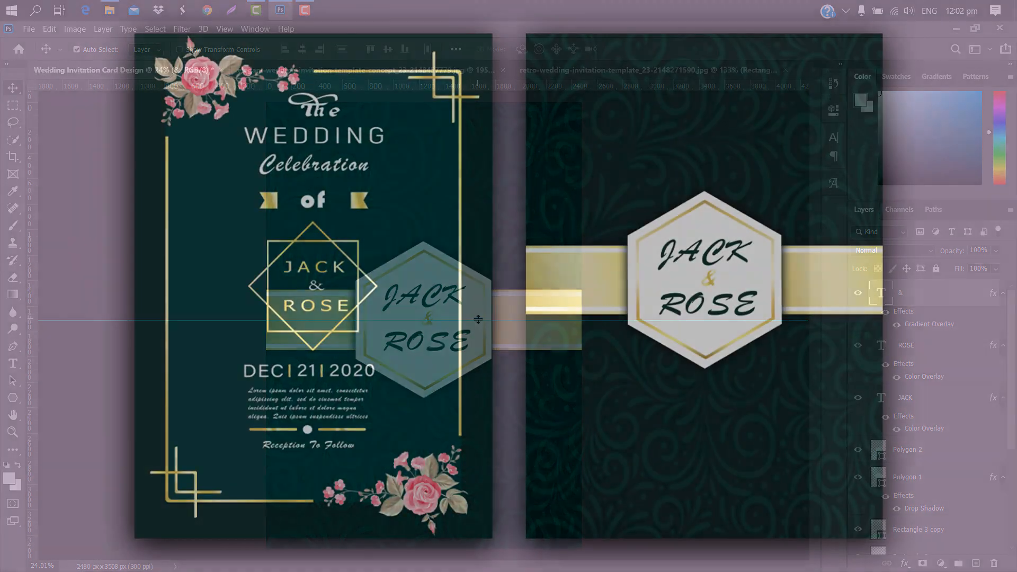